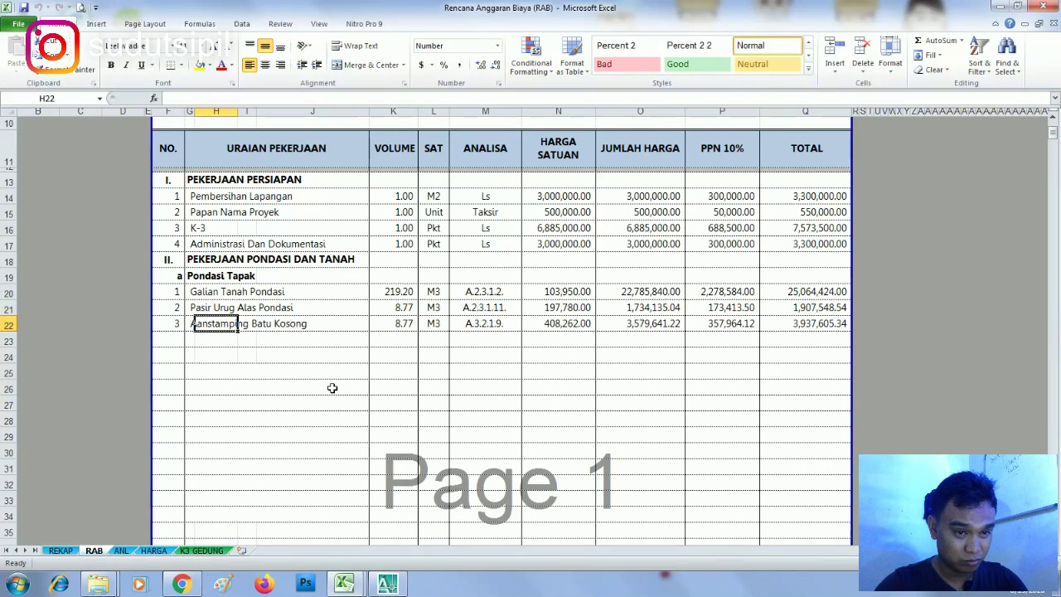
{"action": "left_click", "coordinate": [378, 358]}
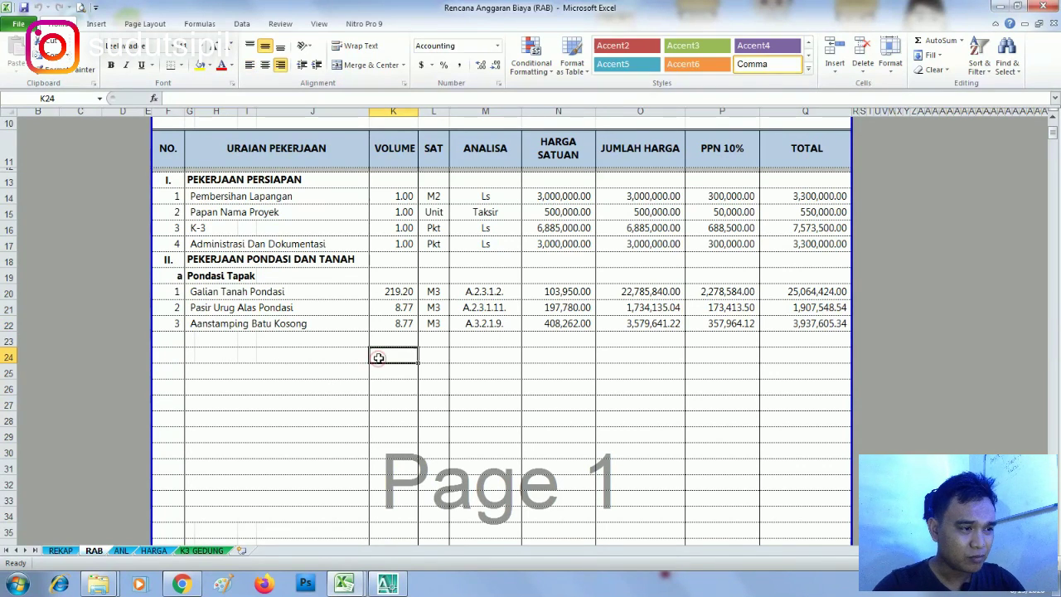
{"action": "left_click", "coordinate": [212, 336]}
{"action": "left_click", "coordinate": [628, 341]}
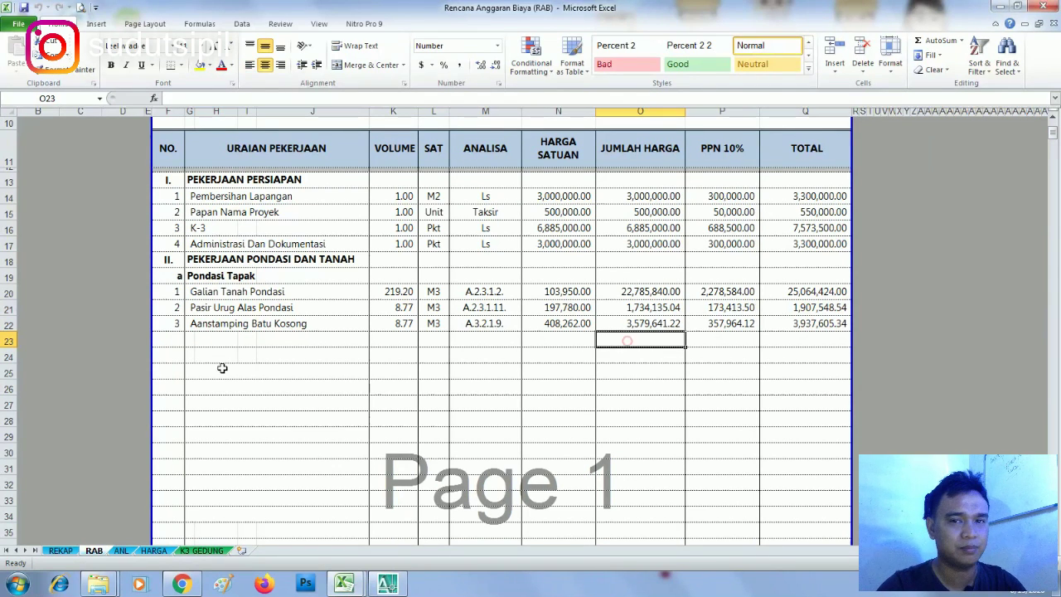
{"action": "left_click", "coordinate": [199, 343]}
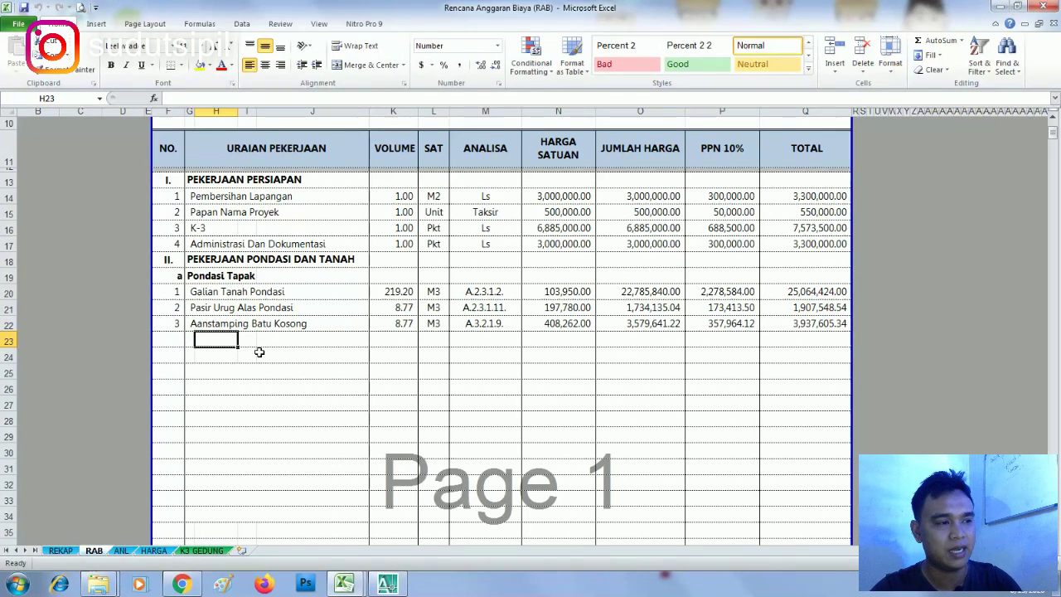
{"action": "left_click", "coordinate": [259, 352]}
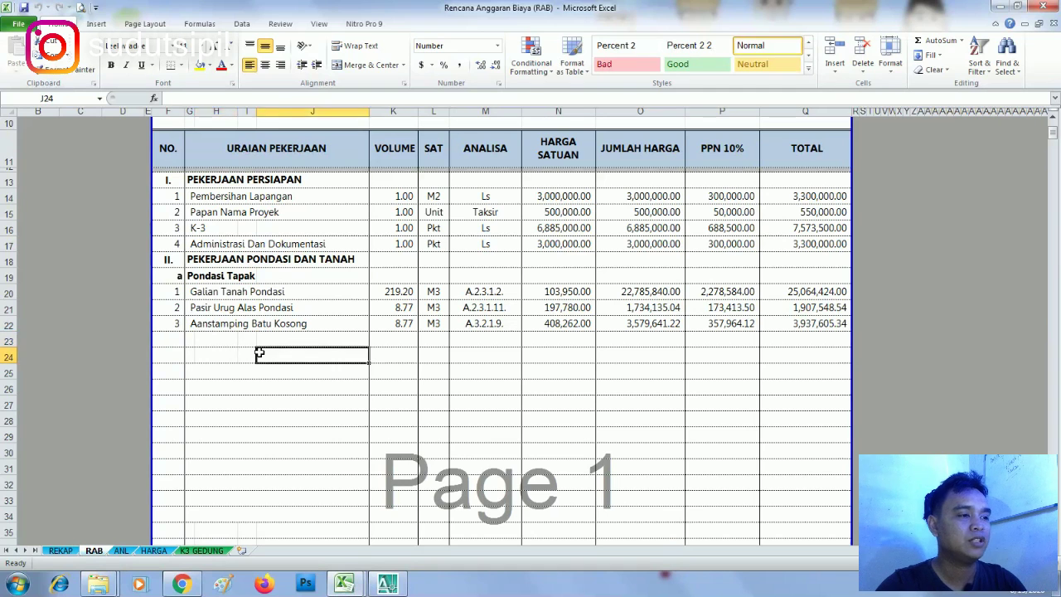
{"action": "left_click", "coordinate": [196, 341]}
{"action": "key", "text": "Left"}
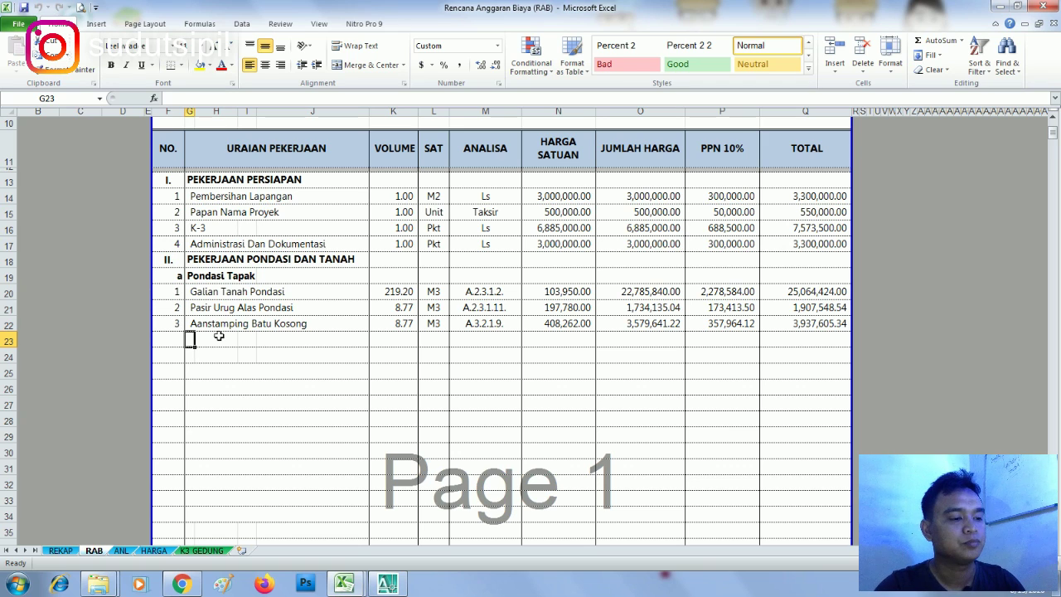
Step: Switch to the AutoCAD drawing and examine the continuous foundation plan (Denah Rencana Pondasi Menerus) beside the footing plan
{"action": "left_click", "coordinate": [388, 585]}
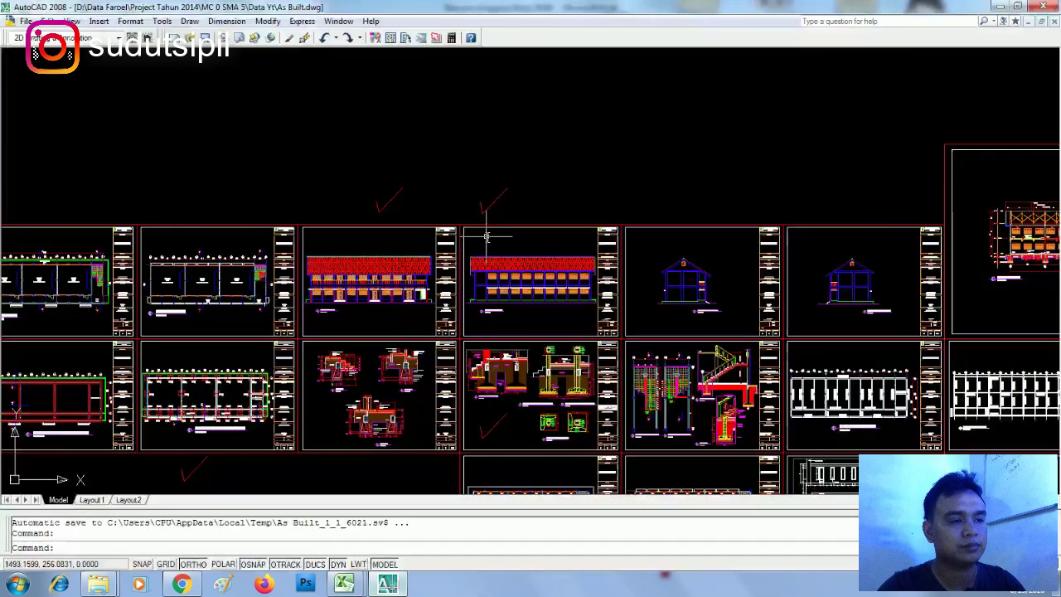
{"action": "scroll", "coordinate": [469, 232], "scroll_direction": "down", "scroll_amount": 3}
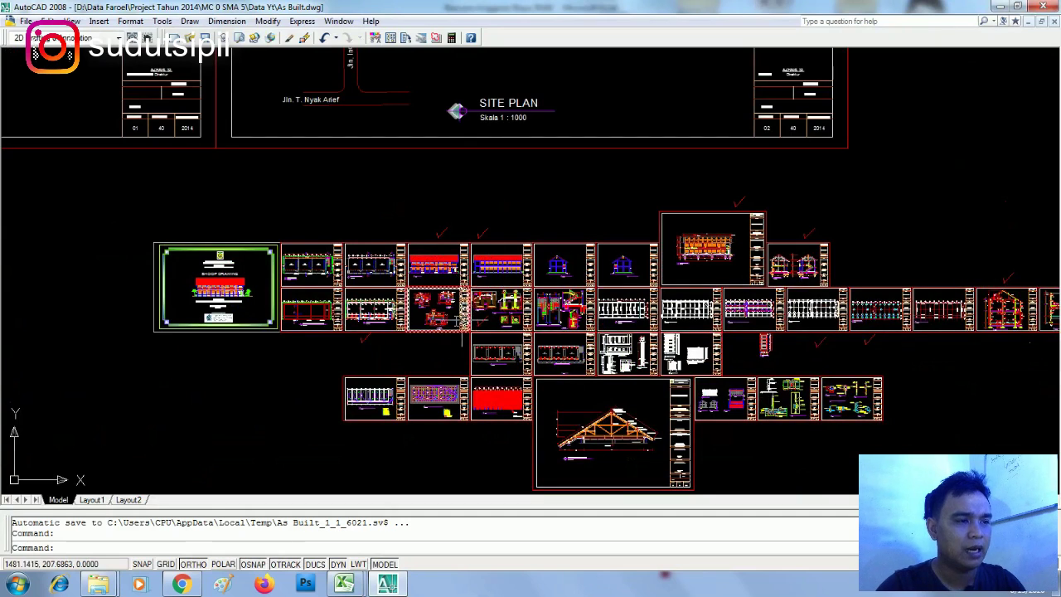
{"action": "scroll", "coordinate": [398, 290], "scroll_direction": "up", "scroll_amount": 1}
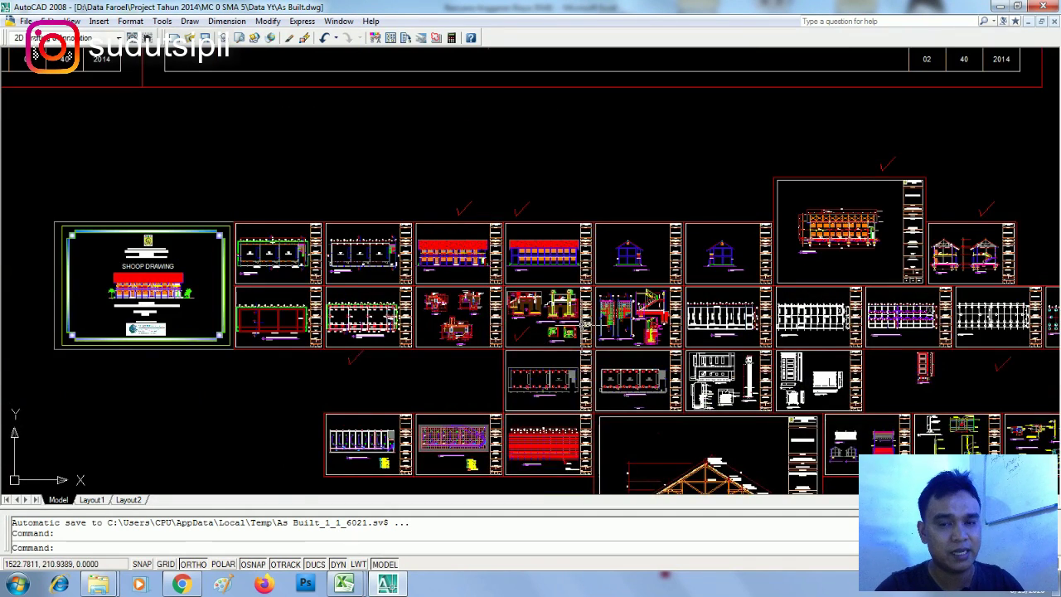
{"action": "scroll", "coordinate": [572, 324], "scroll_direction": "up", "scroll_amount": 2}
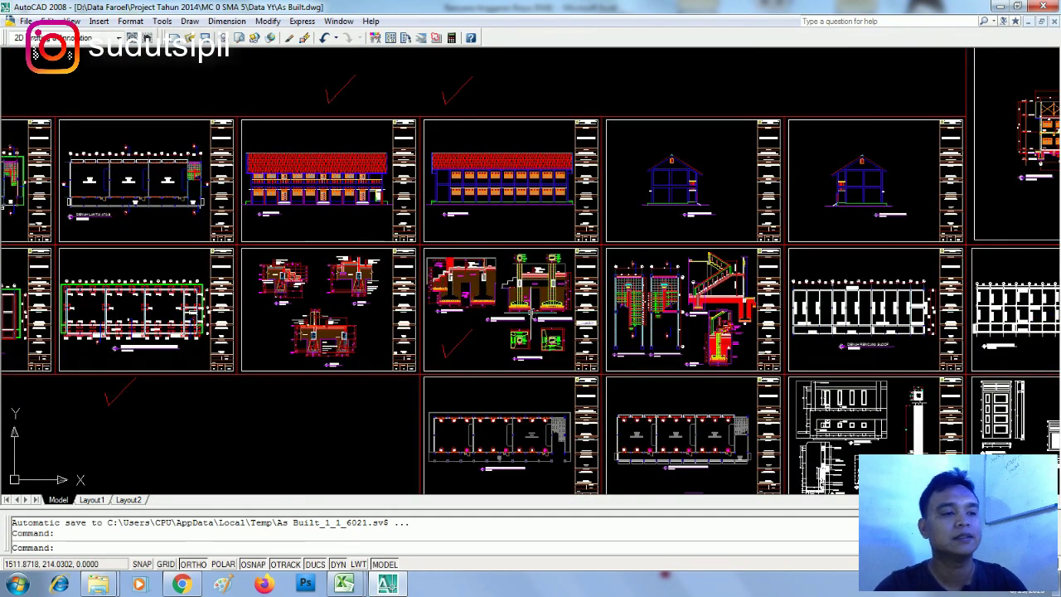
{"action": "scroll", "coordinate": [514, 316], "scroll_direction": "up", "scroll_amount": 2}
{"action": "scroll", "coordinate": [514, 315], "scroll_direction": "down", "scroll_amount": 4}
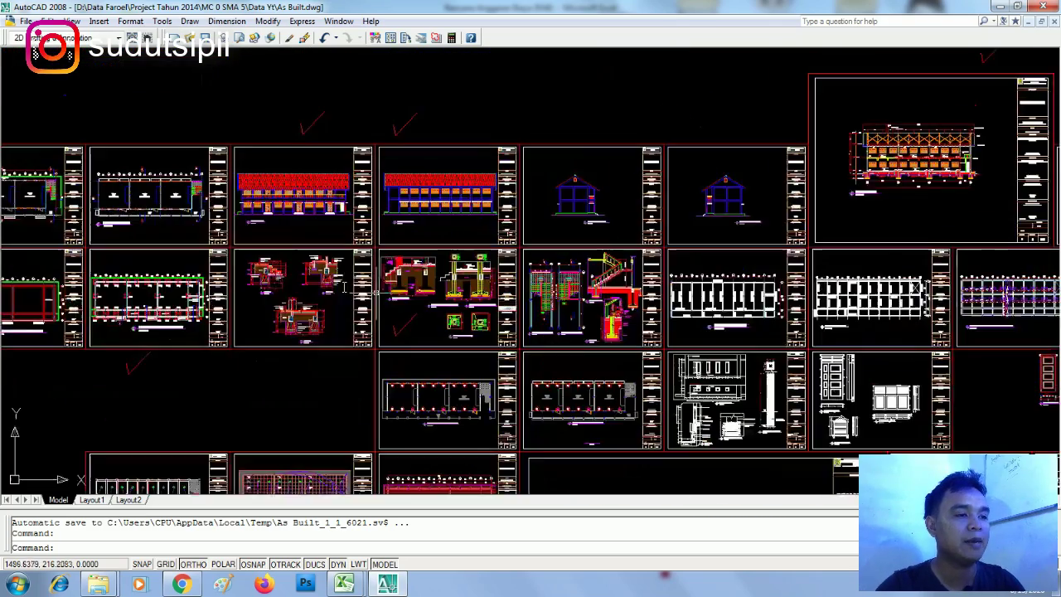
{"action": "scroll", "coordinate": [547, 313], "scroll_direction": "up", "scroll_amount": 4}
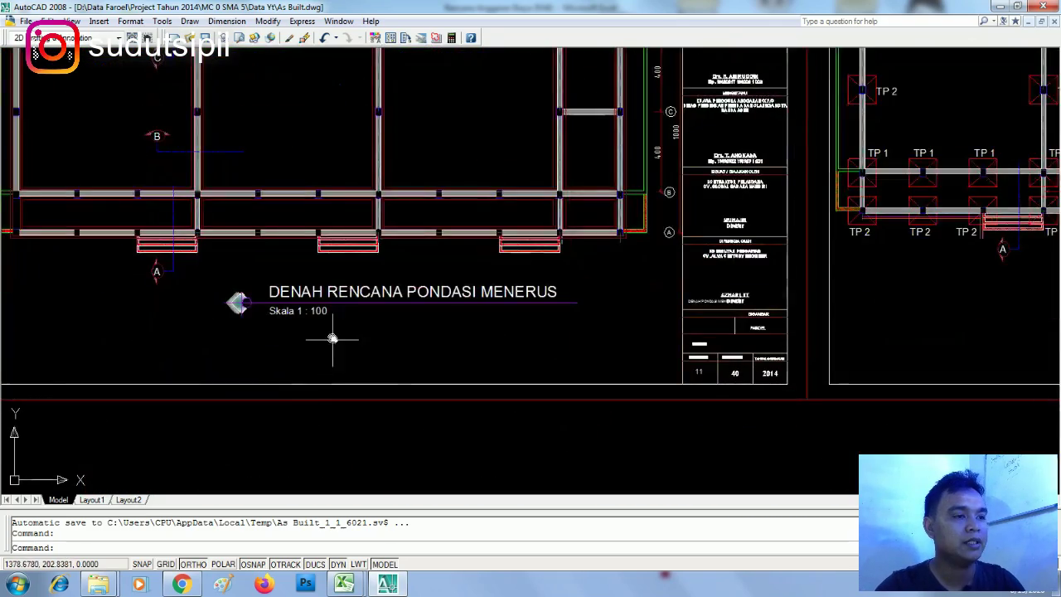
{"action": "scroll", "coordinate": [363, 291], "scroll_direction": "down", "scroll_amount": 1}
{"action": "scroll", "coordinate": [820, 332], "scroll_direction": "down", "scroll_amount": 1}
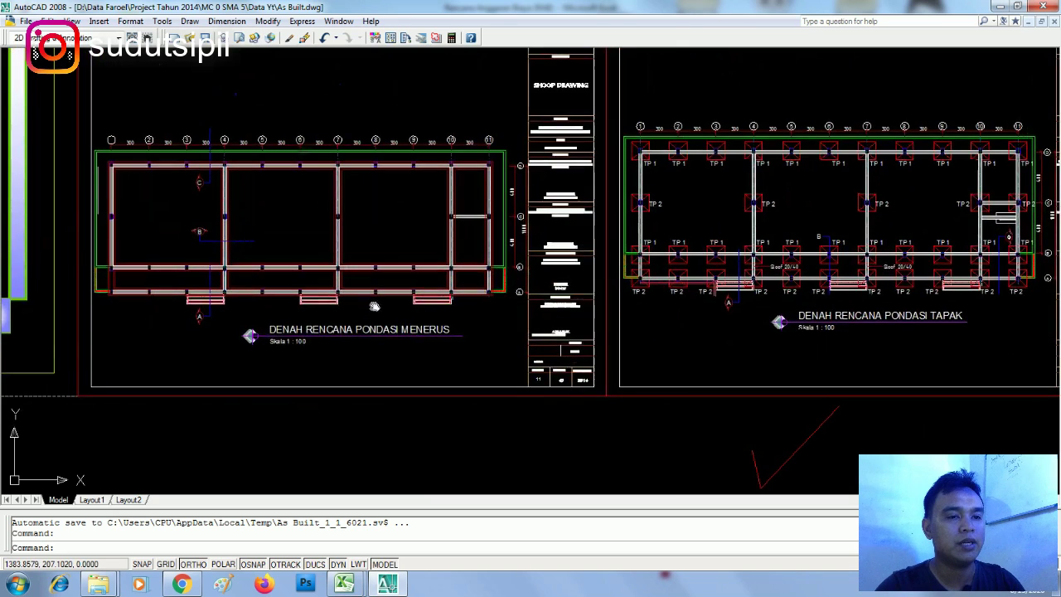
{"action": "scroll", "coordinate": [795, 331], "scroll_direction": "up", "scroll_amount": 1}
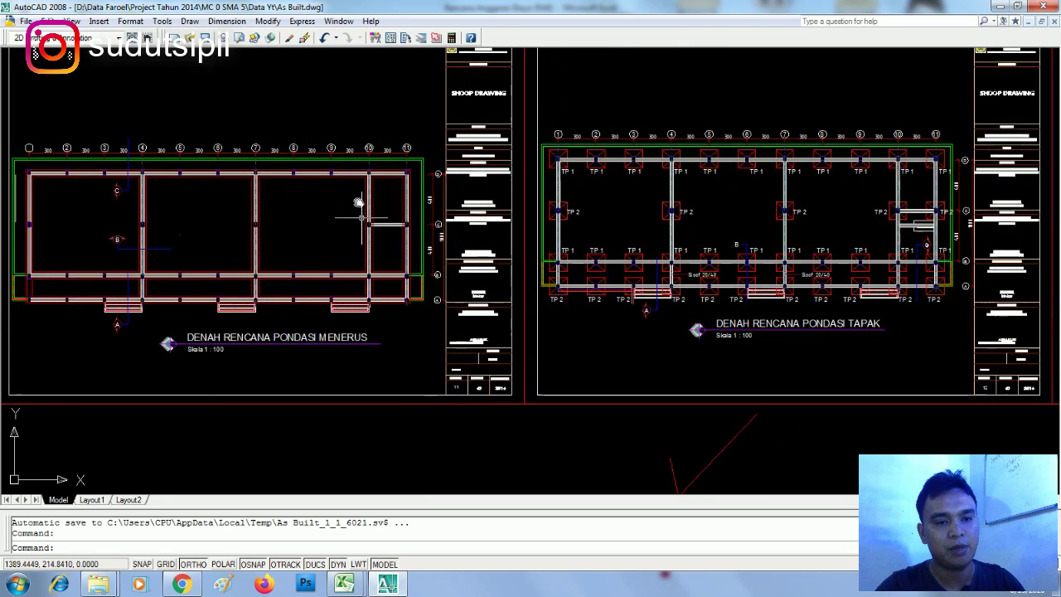
{"action": "left_click", "coordinate": [190, 265]}
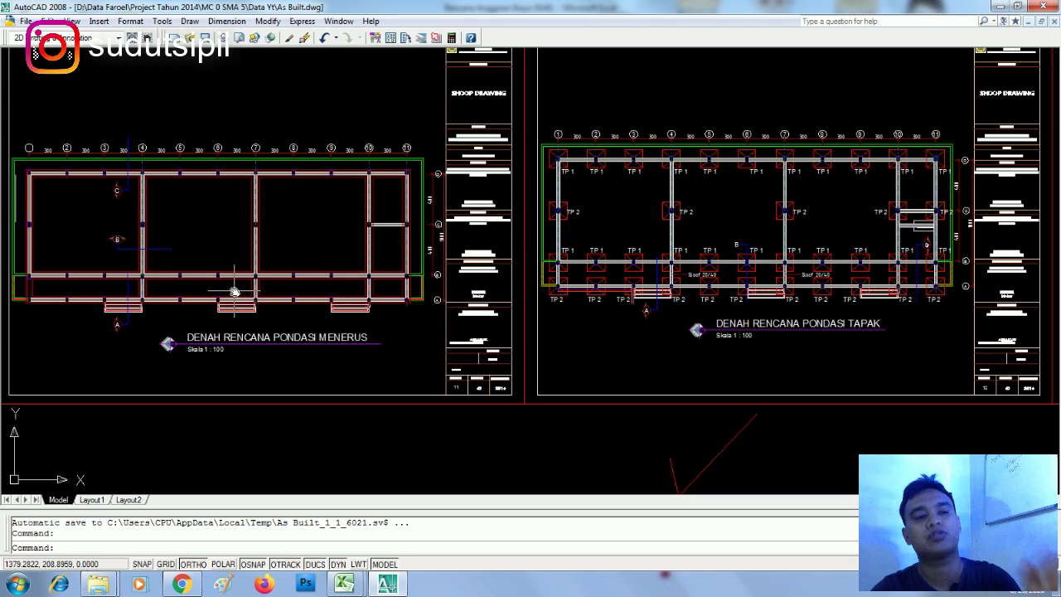
{"action": "scroll", "coordinate": [351, 360], "scroll_direction": "down", "scroll_amount": 3}
{"action": "scroll", "coordinate": [380, 485], "scroll_direction": "up", "scroll_amount": 4}
{"action": "left_click", "coordinate": [388, 584]}
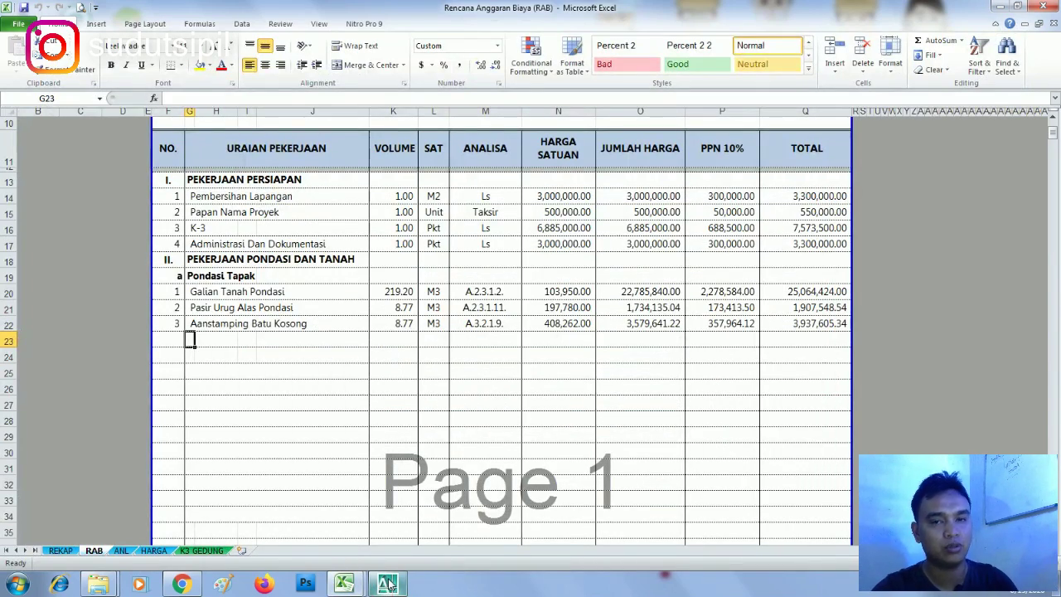
{"action": "left_click", "coordinate": [387, 585]}
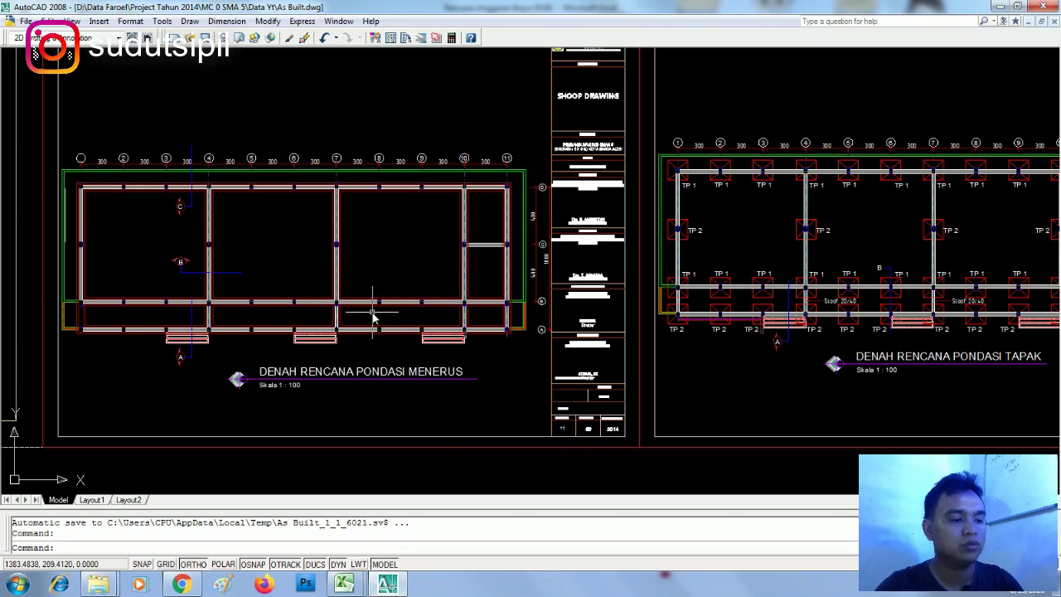
{"action": "scroll", "coordinate": [379, 320], "scroll_direction": "up", "scroll_amount": 2}
{"action": "scroll", "coordinate": [379, 320], "scroll_direction": "down", "scroll_amount": 4}
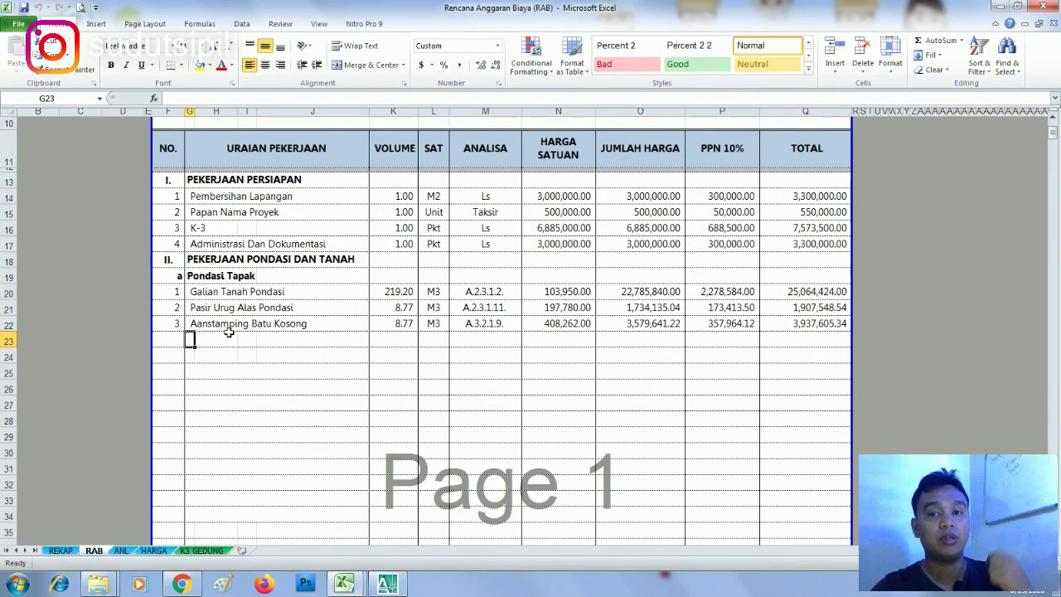
Step: In the Excel RAB sheet, copy the "a Pondasi Tapak" heading to row 23 and change its letter to b
{"action": "left_click", "coordinate": [265, 365]}
{"action": "left_click", "coordinate": [219, 338]}
{"action": "left_click_drag", "start_coordinate": [178, 278], "coordinate": [203, 279]}
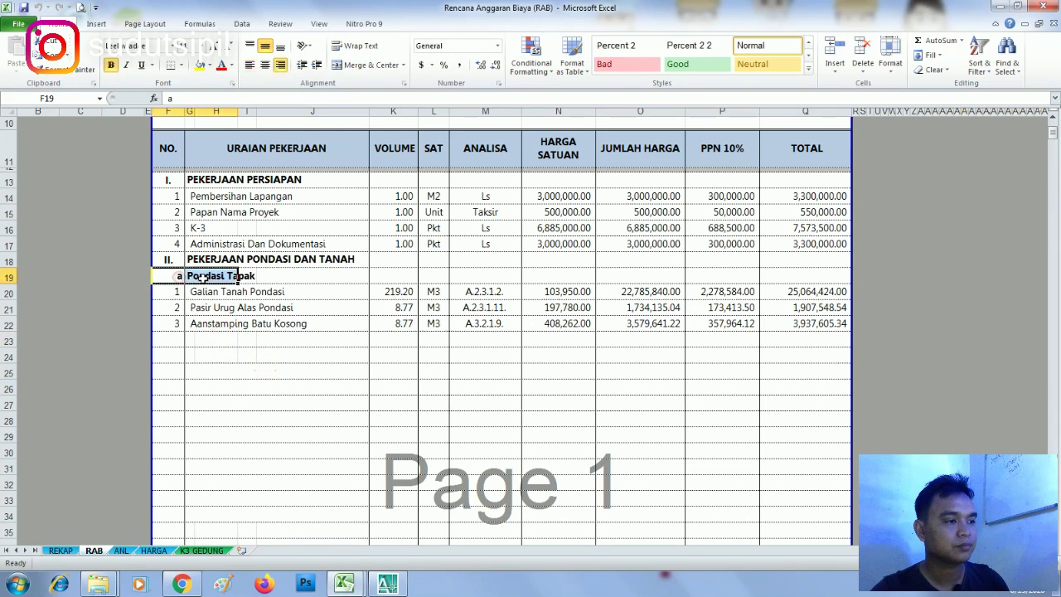
{"action": "key", "text": "ctrl+c"}
{"action": "left_click", "coordinate": [183, 340]}
{"action": "key", "text": "Return"}
{"action": "type", "text": "b"}
Step: Rename the row 23 subheading as "Pondasi Menerus"
{"action": "left_click", "coordinate": [205, 358]}
{"action": "left_click", "coordinate": [193, 340]}
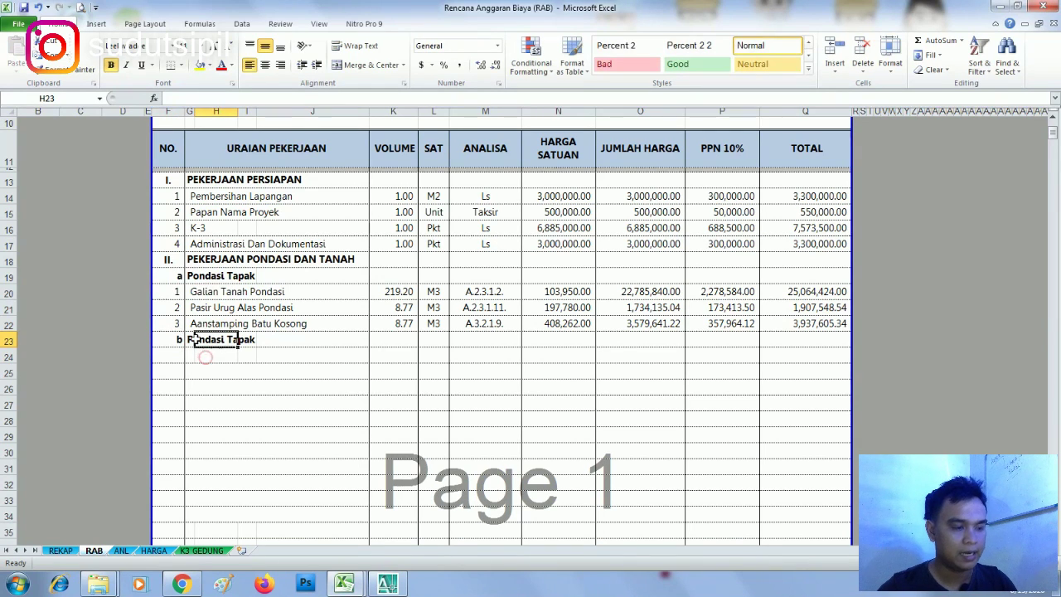
{"action": "double_click", "coordinate": [247, 339]}
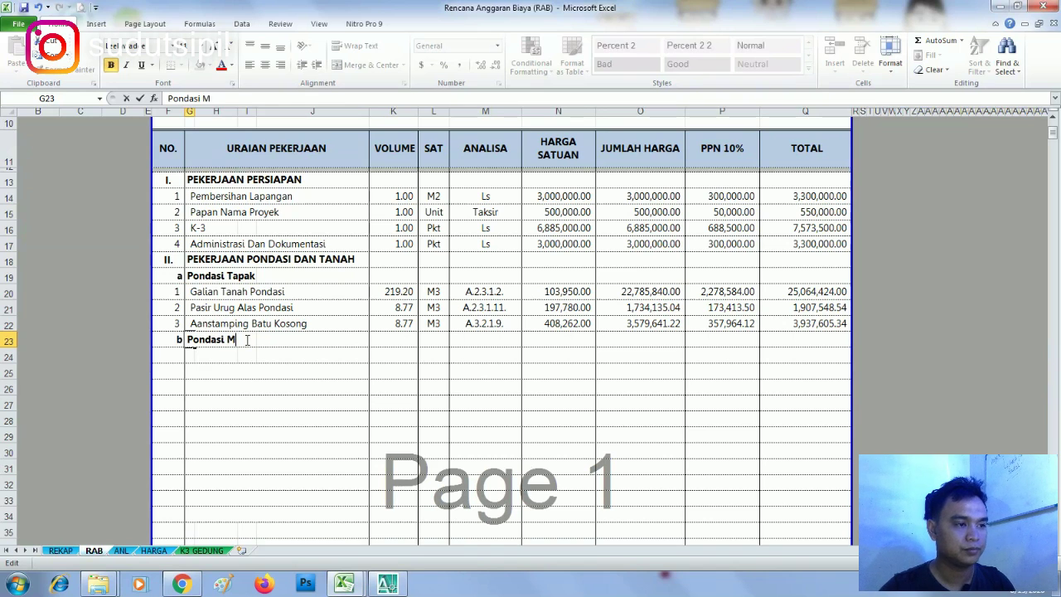
{"action": "key", "text": "Return"}
{"action": "left_click", "coordinate": [246, 340]}
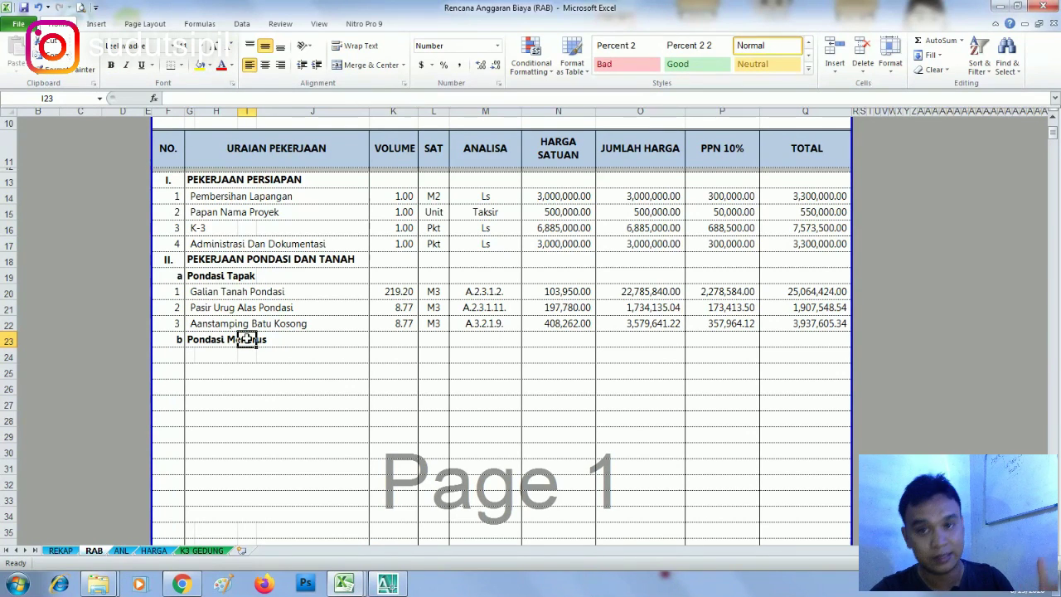
{"action": "left_click", "coordinate": [338, 365]}
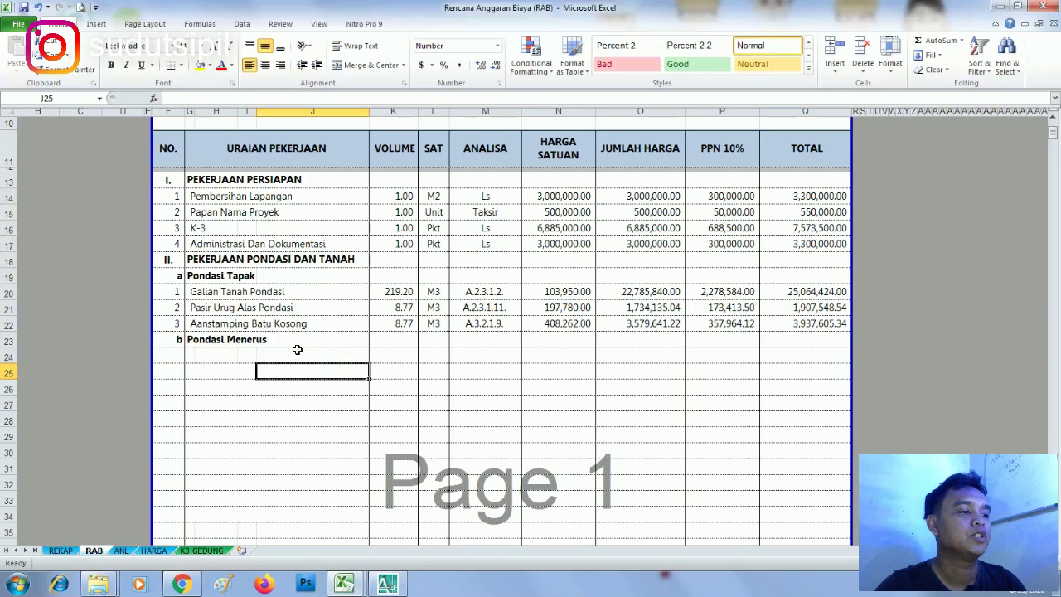
{"action": "left_click", "coordinate": [205, 353]}
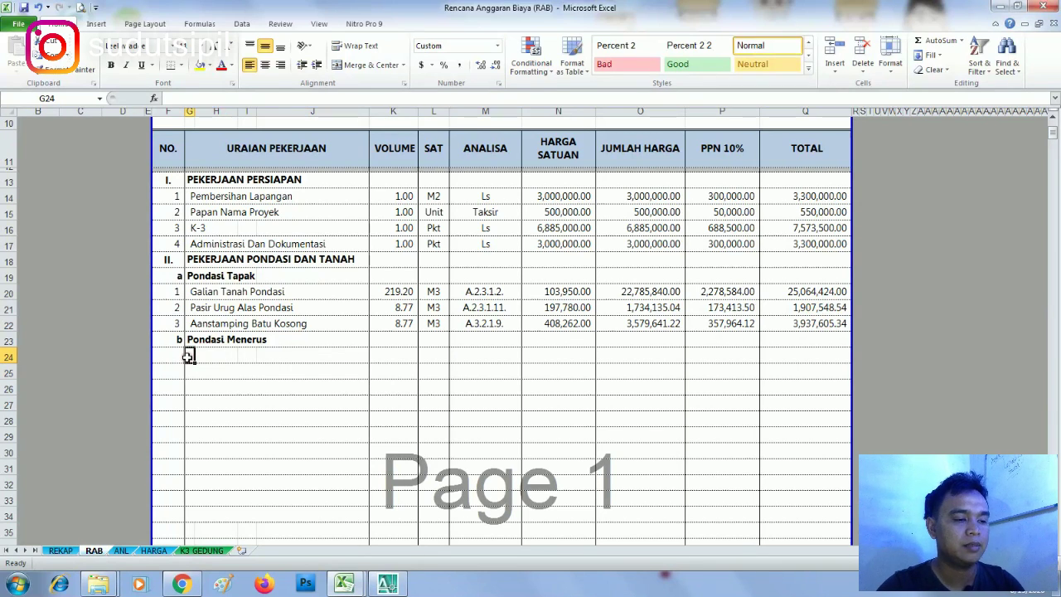
{"action": "left_click", "coordinate": [189, 355]}
Step: Switch to the AutoCAD drawing and examine the footing plan (Denah Rencana Pondasi Tapak) with its beams and section marks
{"action": "left_click", "coordinate": [387, 585]}
{"action": "left_click_drag", "start_coordinate": [682, 323], "coordinate": [357, 324]}
{"action": "scroll", "coordinate": [297, 317], "scroll_direction": "up", "scroll_amount": 1}
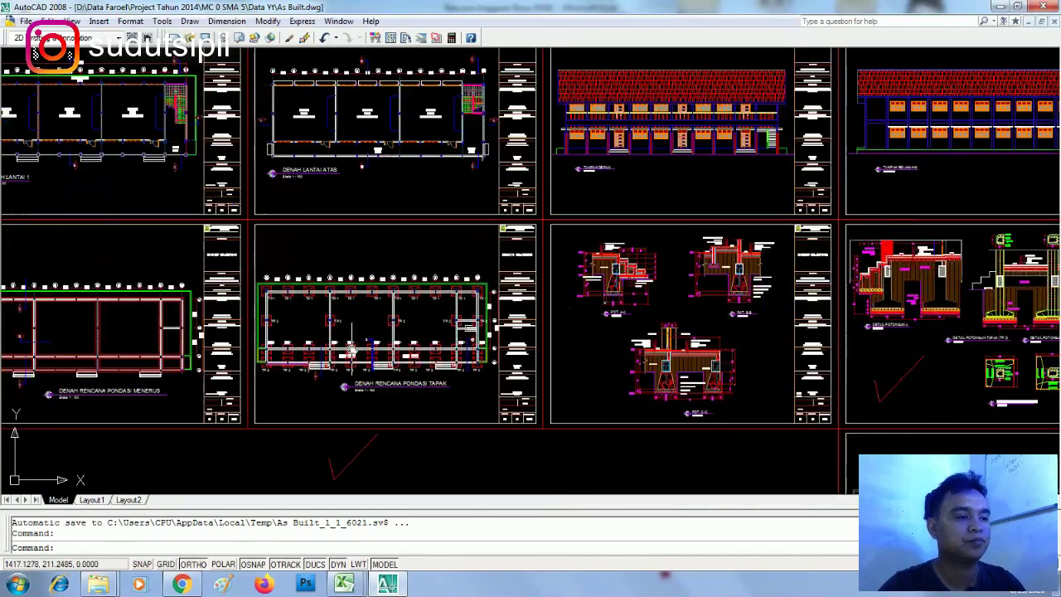
{"action": "scroll", "coordinate": [300, 377], "scroll_direction": "up", "scroll_amount": 5}
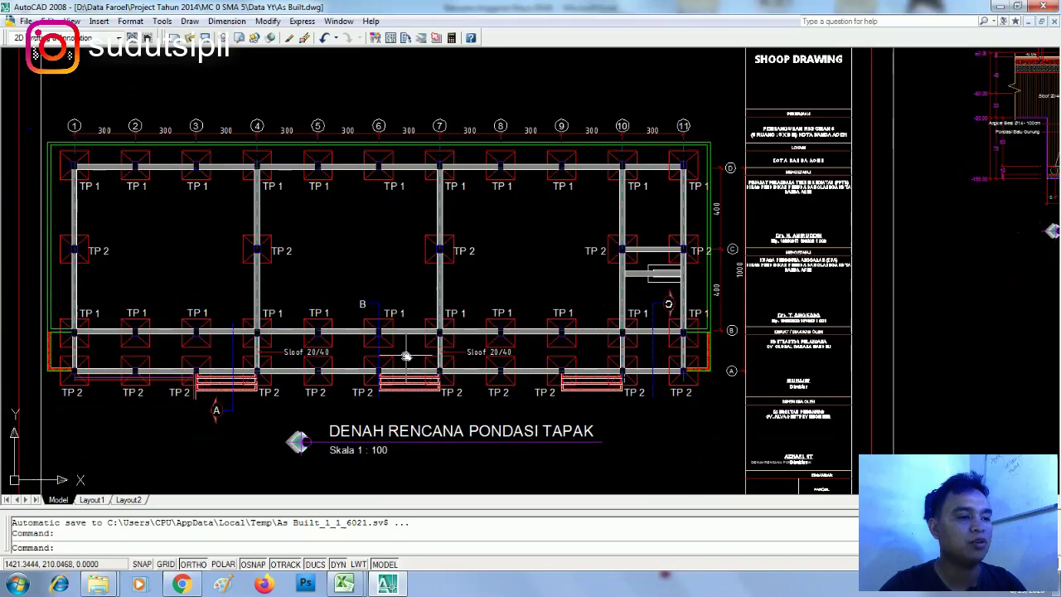
{"action": "left_click_drag", "start_coordinate": [407, 355], "coordinate": [683, 279]}
{"action": "scroll", "coordinate": [630, 298], "scroll_direction": "up", "scroll_amount": 4}
{"action": "scroll", "coordinate": [375, 390], "scroll_direction": "down", "scroll_amount": 4}
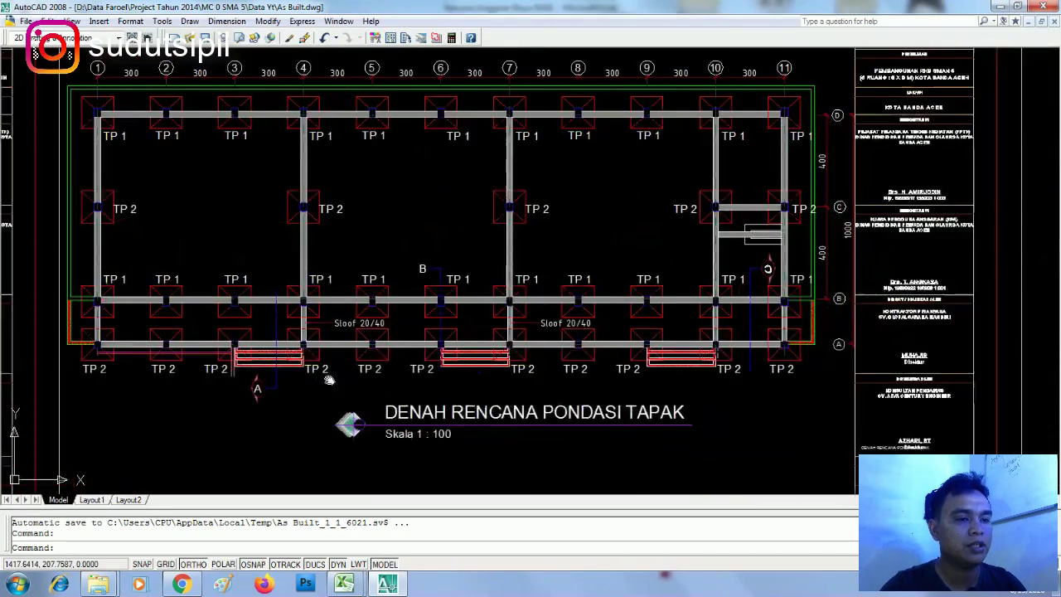
{"action": "scroll", "coordinate": [714, 332], "scroll_direction": "down", "scroll_amount": 3}
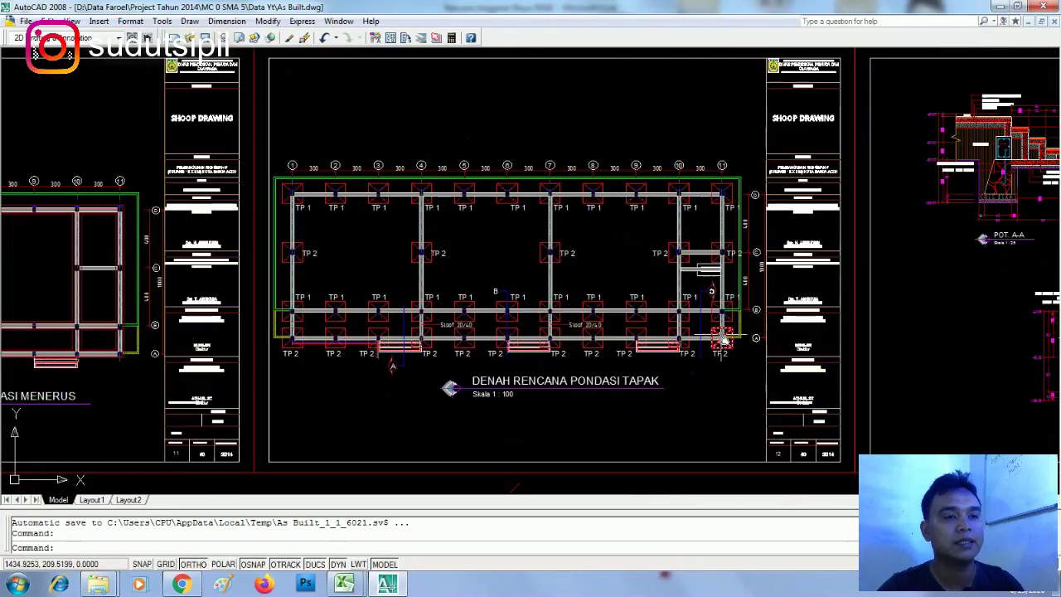
Step: Examine foundation sections Pot. A-A, B-B and C-C and match them with the section marks on the footing plan
{"action": "left_click_drag", "start_coordinate": [995, 265], "coordinate": [614, 264]}
{"action": "scroll", "coordinate": [606, 263], "scroll_direction": "down", "scroll_amount": 3}
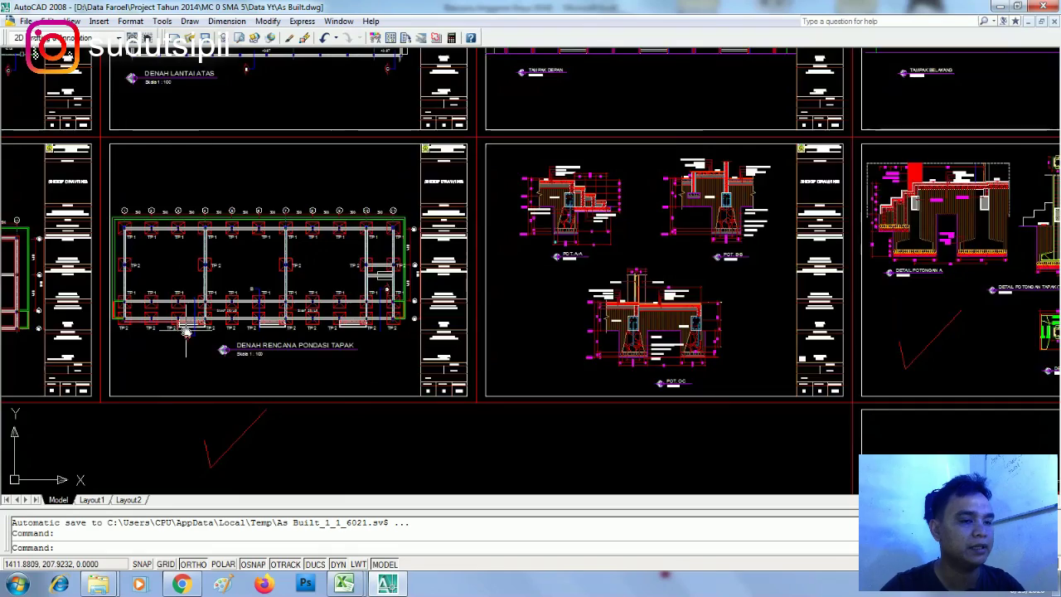
{"action": "scroll", "coordinate": [191, 308], "scroll_direction": "up", "scroll_amount": 5}
{"action": "scroll", "coordinate": [290, 322], "scroll_direction": "down", "scroll_amount": 5}
{"action": "scroll", "coordinate": [606, 194], "scroll_direction": "up", "scroll_amount": 4}
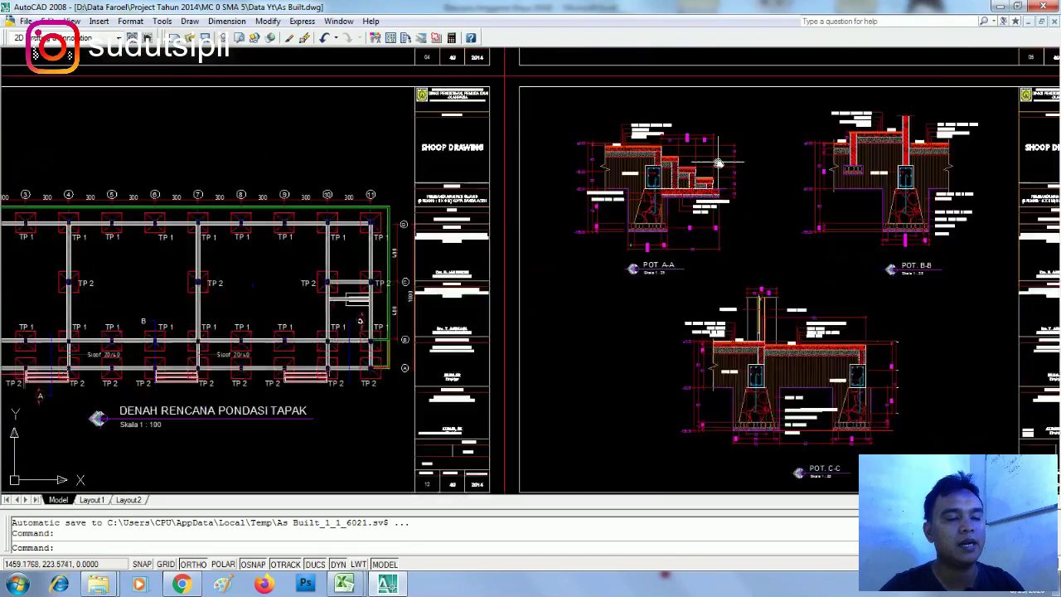
{"action": "scroll", "coordinate": [575, 282], "scroll_direction": "down", "scroll_amount": 4}
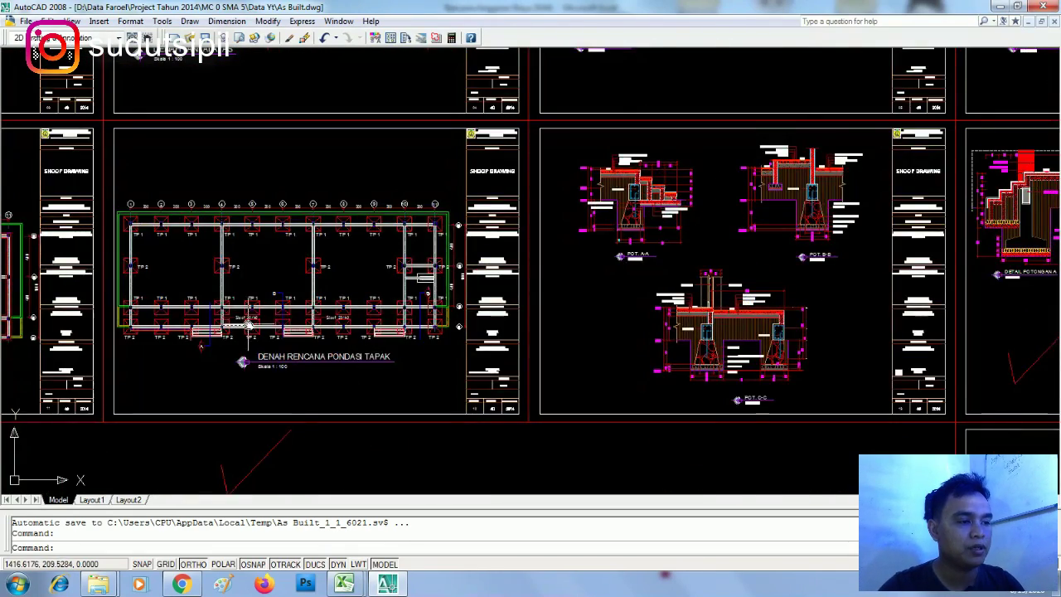
{"action": "scroll", "coordinate": [252, 321], "scroll_direction": "up", "scroll_amount": 3}
{"action": "scroll", "coordinate": [327, 246], "scroll_direction": "down", "scroll_amount": 5}
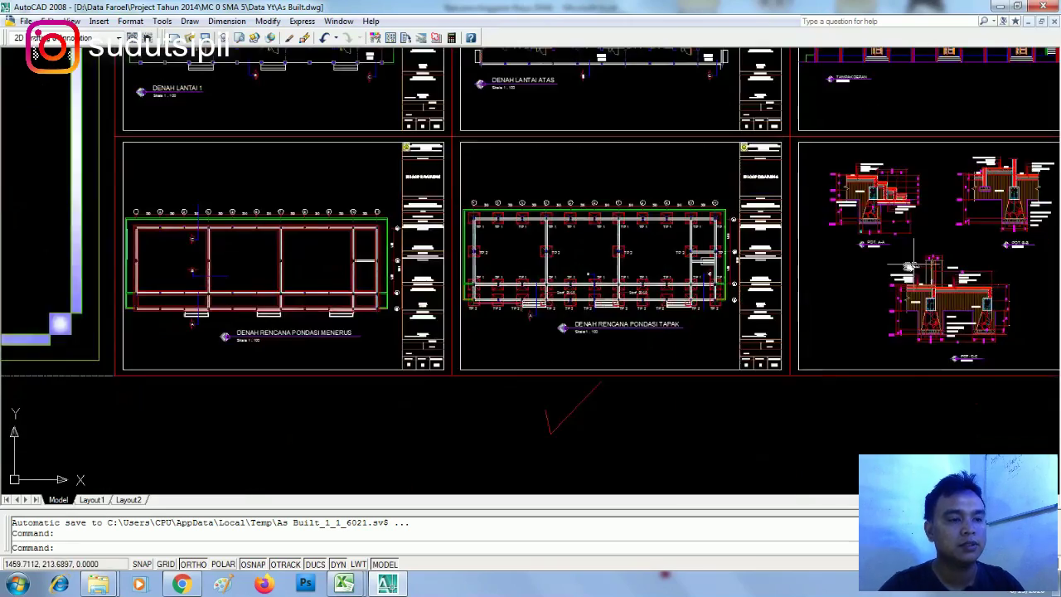
{"action": "scroll", "coordinate": [591, 280], "scroll_direction": "up", "scroll_amount": 5}
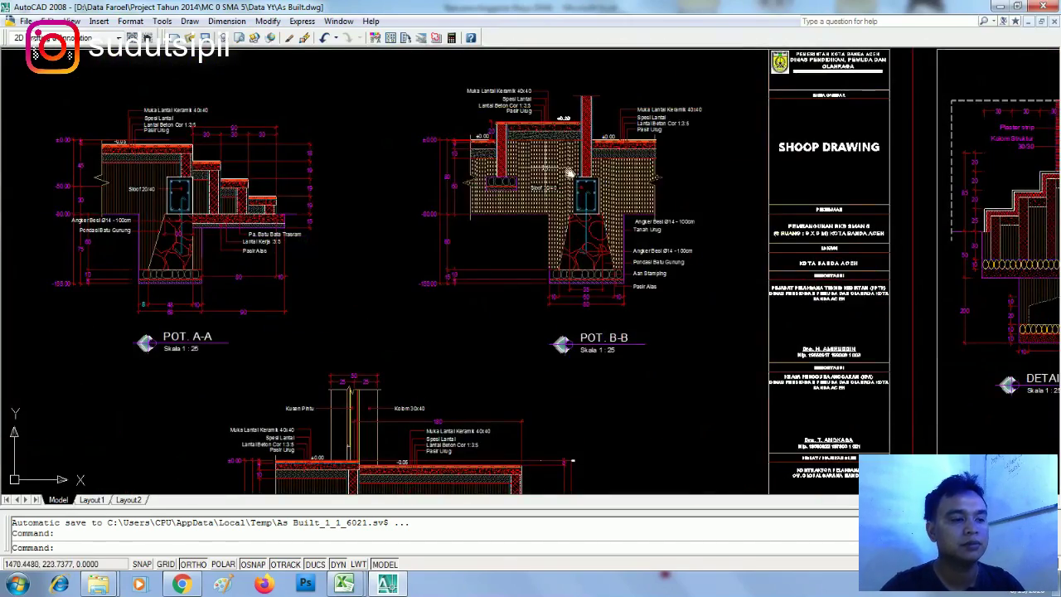
{"action": "scroll", "coordinate": [493, 249], "scroll_direction": "down", "scroll_amount": 5}
{"action": "scroll", "coordinate": [210, 351], "scroll_direction": "up", "scroll_amount": 8}
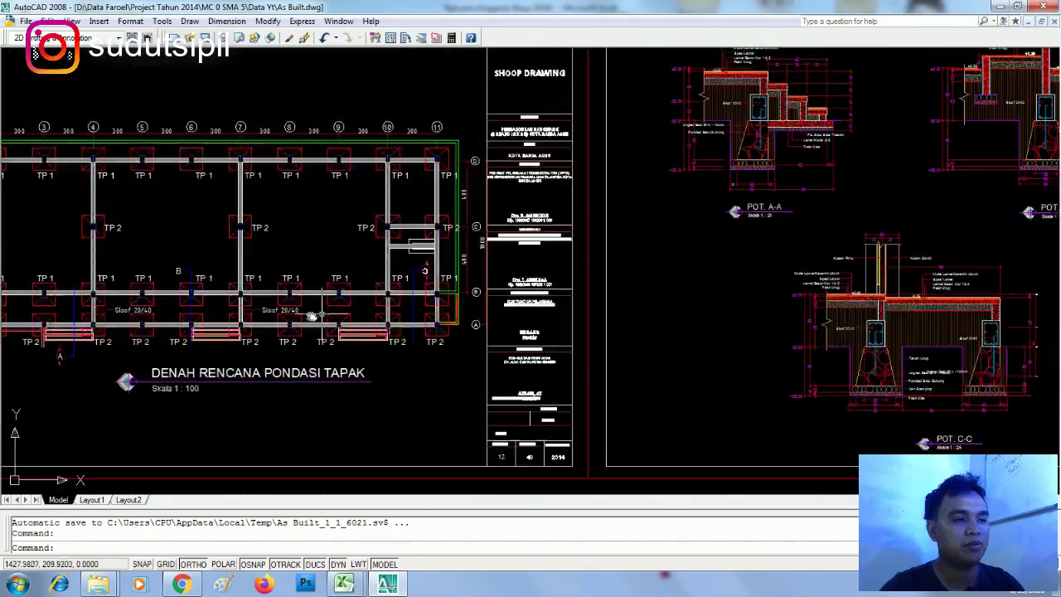
{"action": "scroll", "coordinate": [430, 214], "scroll_direction": "down", "scroll_amount": 5}
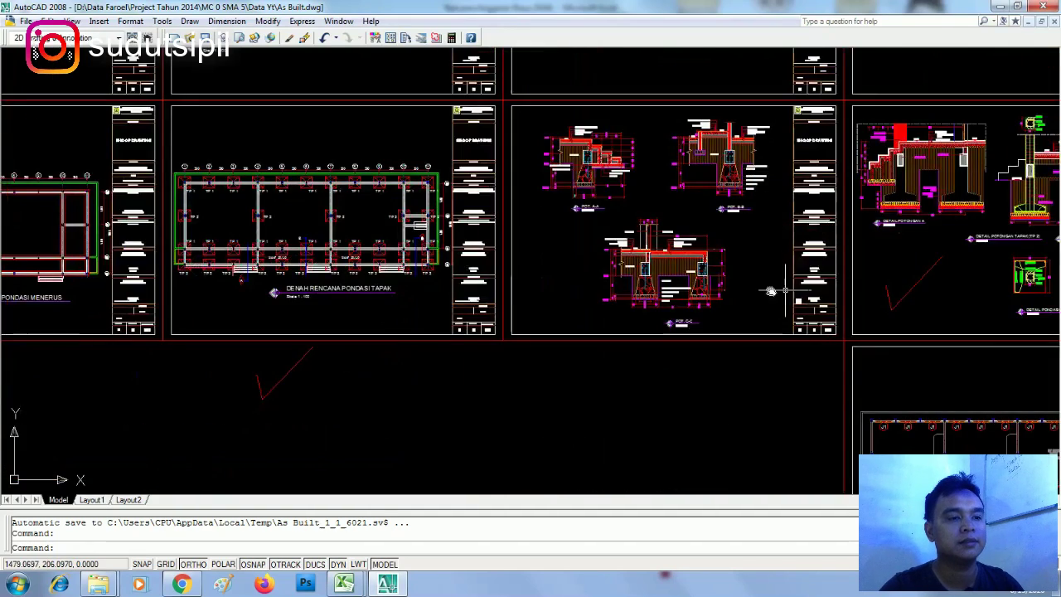
{"action": "scroll", "coordinate": [660, 275], "scroll_direction": "up", "scroll_amount": 6}
{"action": "scroll", "coordinate": [652, 280], "scroll_direction": "down", "scroll_amount": 2}
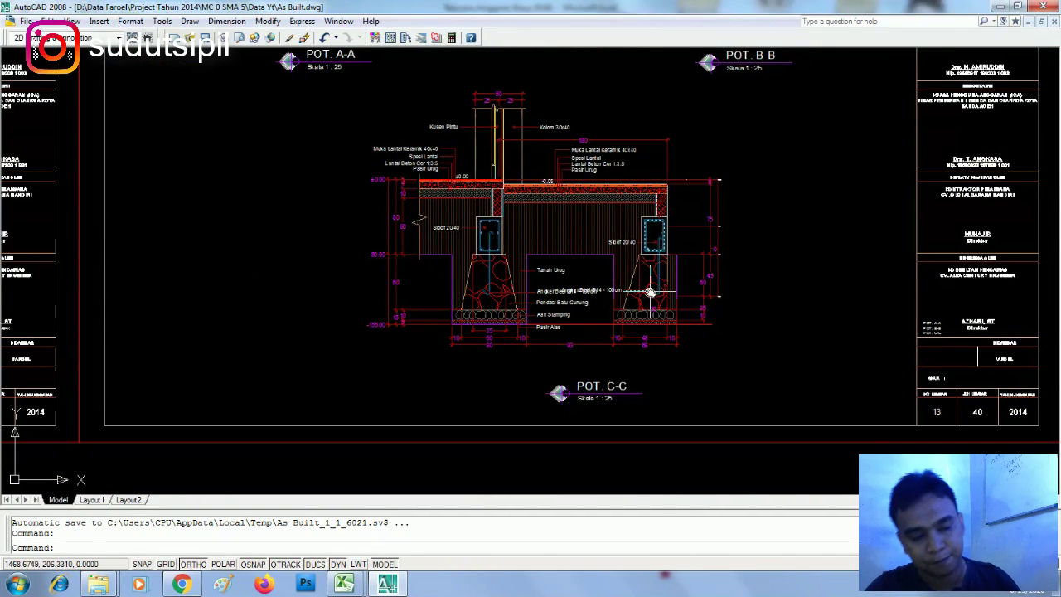
Step: Examine section Pot. B-B's foundation layers, from Pondasi Batu Gunung to Aan Stamping and Pasir Alas, with their height and width dimensions
{"action": "scroll", "coordinate": [538, 260], "scroll_direction": "down", "scroll_amount": 3}
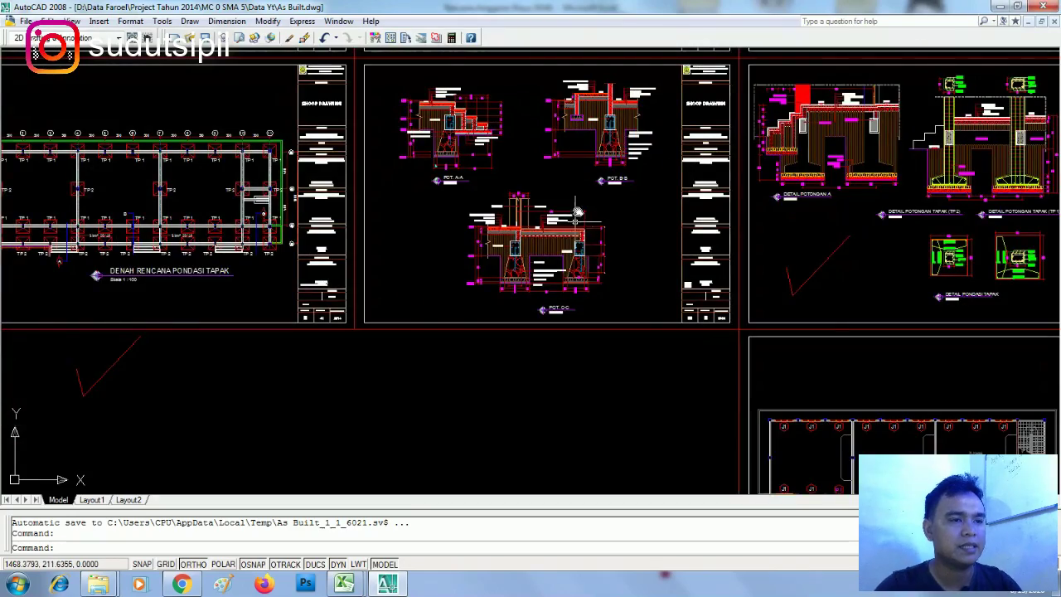
{"action": "scroll", "coordinate": [572, 253], "scroll_direction": "up", "scroll_amount": 5}
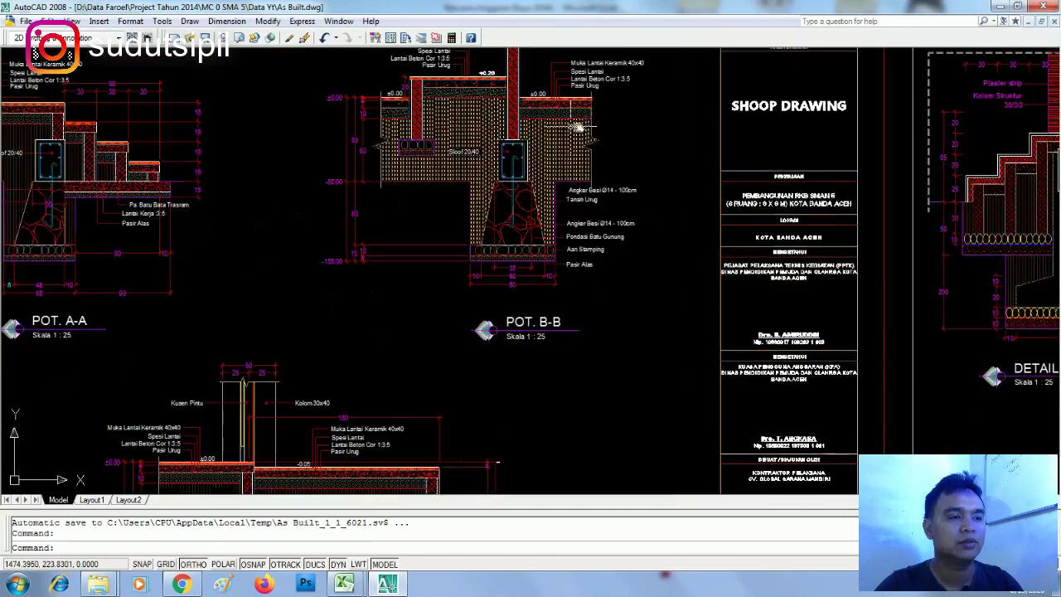
{"action": "scroll", "coordinate": [539, 199], "scroll_direction": "up", "scroll_amount": 3}
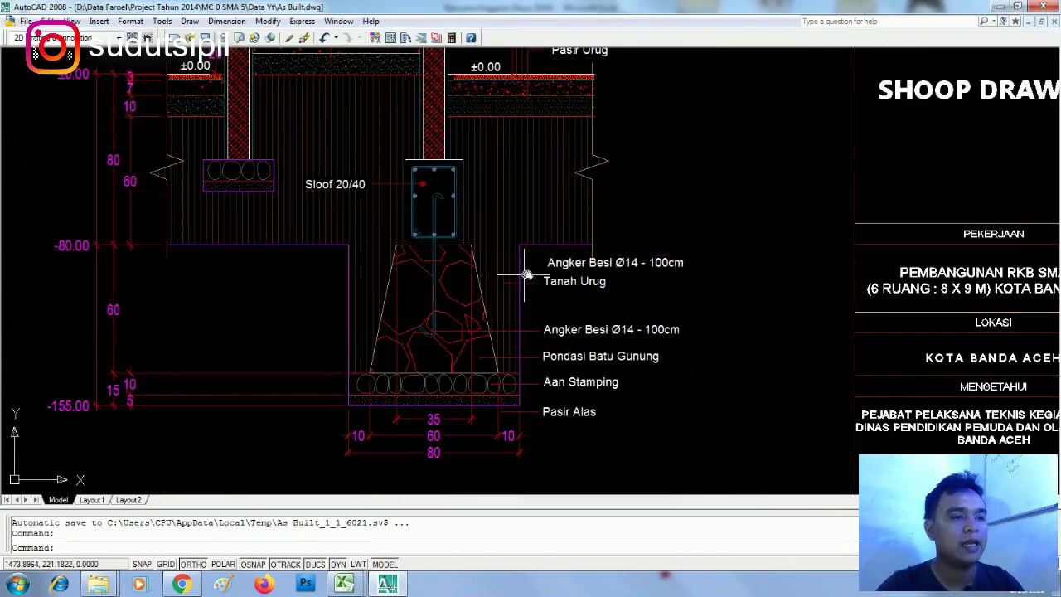
{"action": "scroll", "coordinate": [481, 272], "scroll_direction": "up", "scroll_amount": 2}
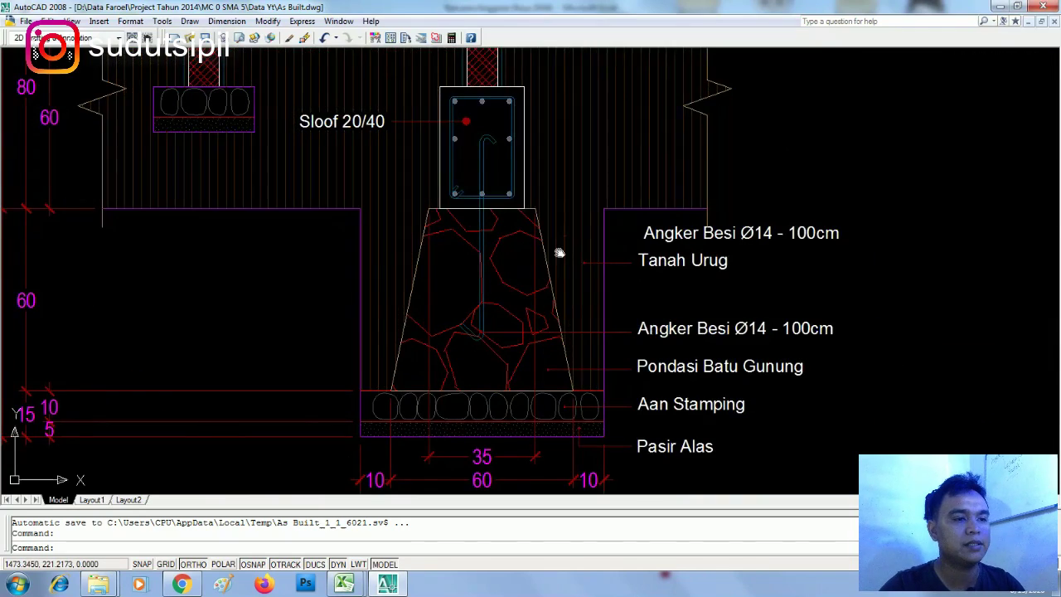
{"action": "scroll", "coordinate": [798, 182], "scroll_direction": "up", "scroll_amount": 1}
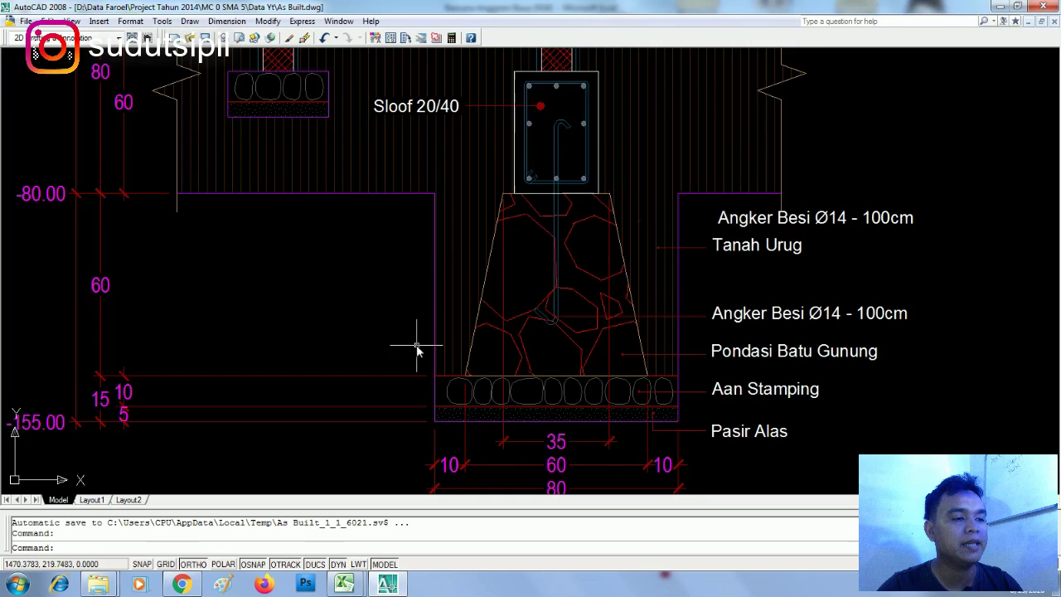
{"action": "left_click_drag", "start_coordinate": [417, 348], "coordinate": [279, 287]}
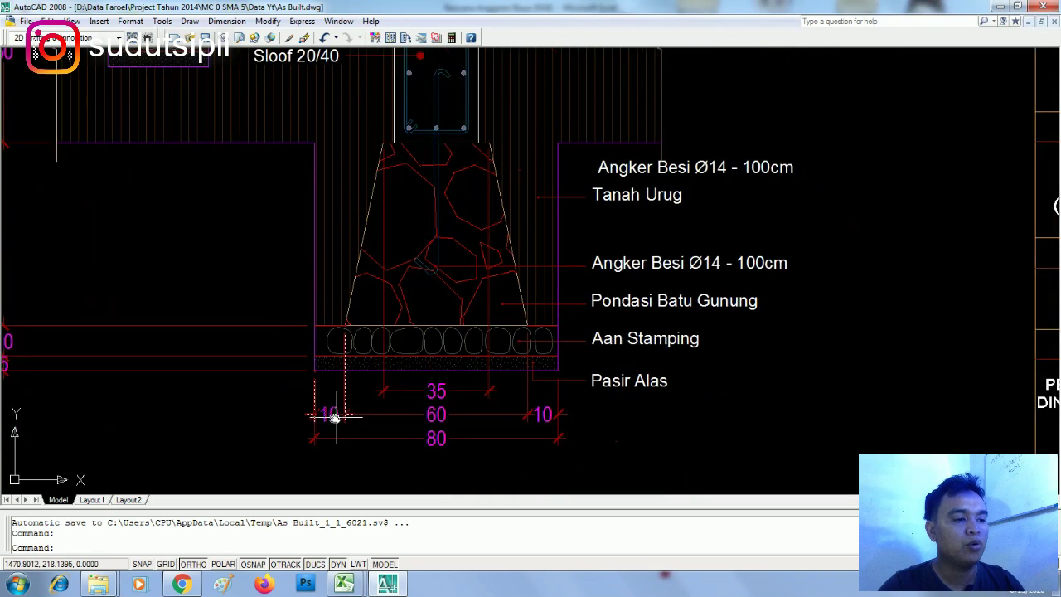
{"action": "scroll", "coordinate": [335, 417], "scroll_direction": "up", "scroll_amount": 1}
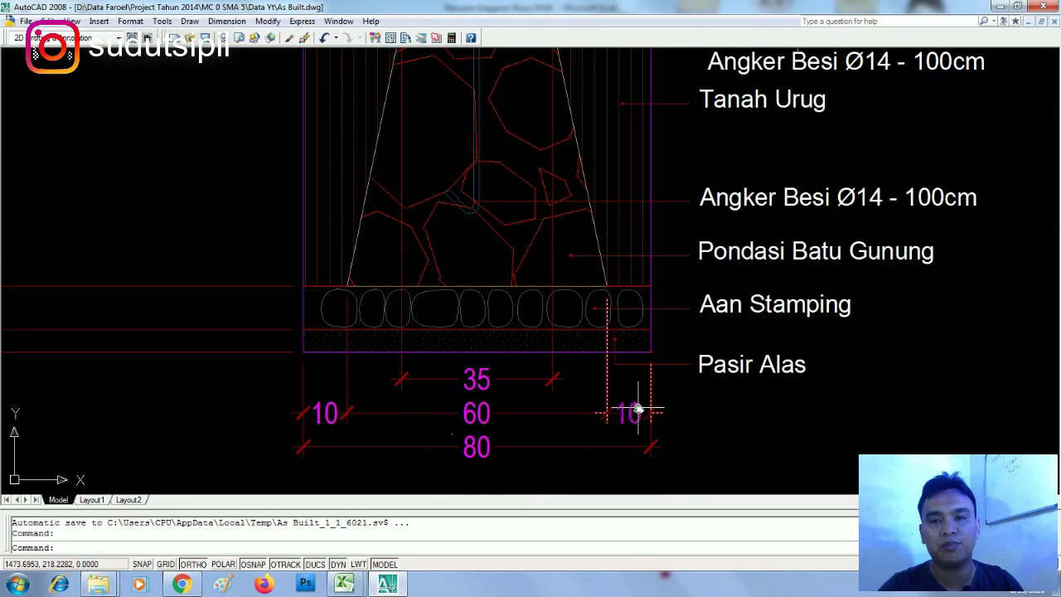
{"action": "scroll", "coordinate": [635, 415], "scroll_direction": "down", "scroll_amount": 3}
{"action": "left_click", "coordinate": [507, 419]}
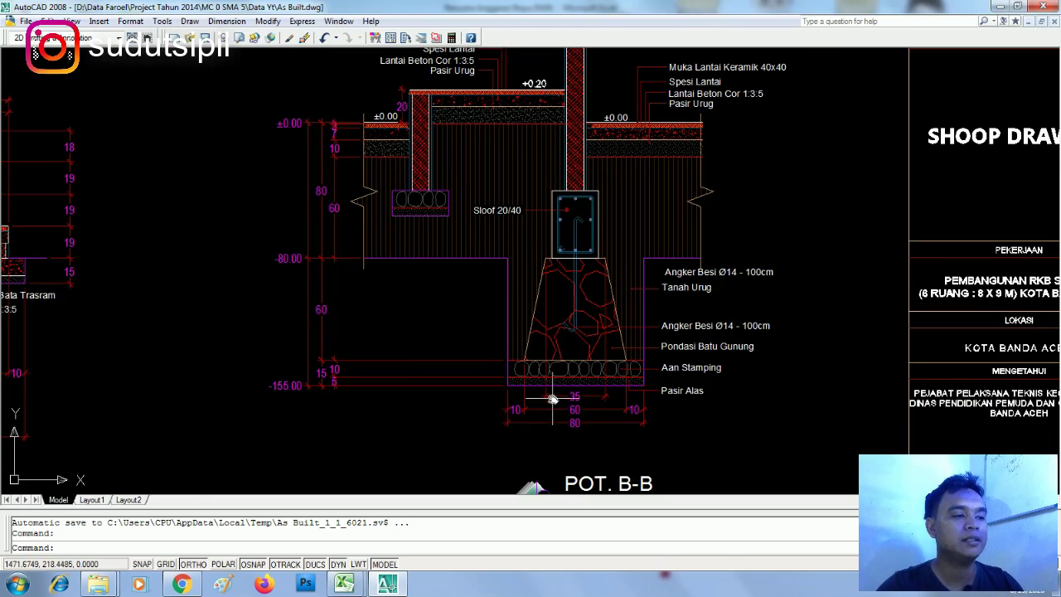
Step: Examine the continuous foundation plan (Denah Rencana Pondasi Menerus), following its foundation lines, axis spacings and section marks
{"action": "scroll", "coordinate": [547, 390], "scroll_direction": "down", "scroll_amount": 5}
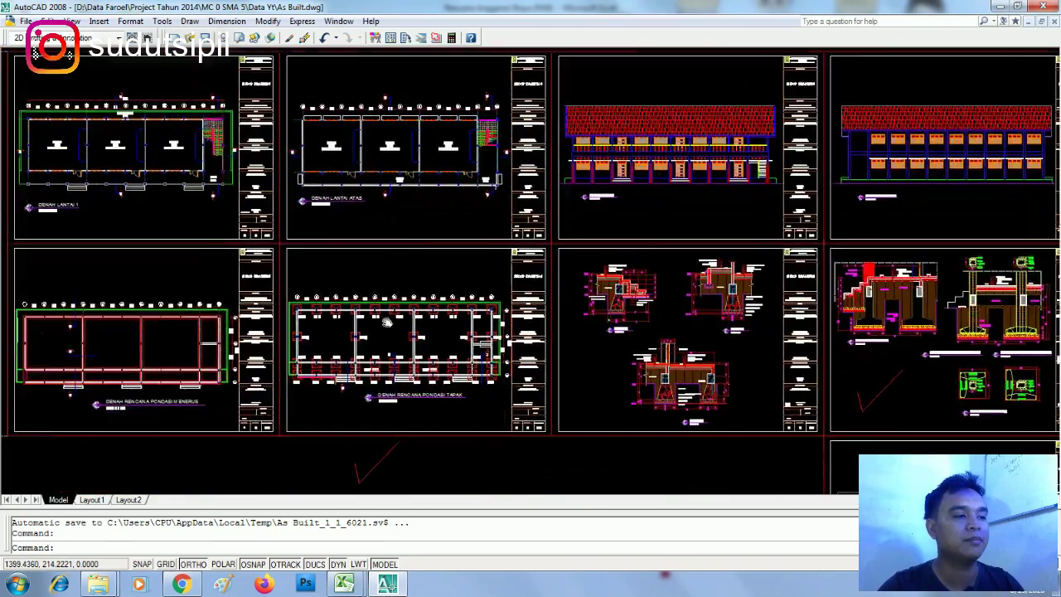
{"action": "scroll", "coordinate": [270, 351], "scroll_direction": "up", "scroll_amount": 6}
{"action": "left_click_drag", "start_coordinate": [270, 350], "coordinate": [386, 308]}
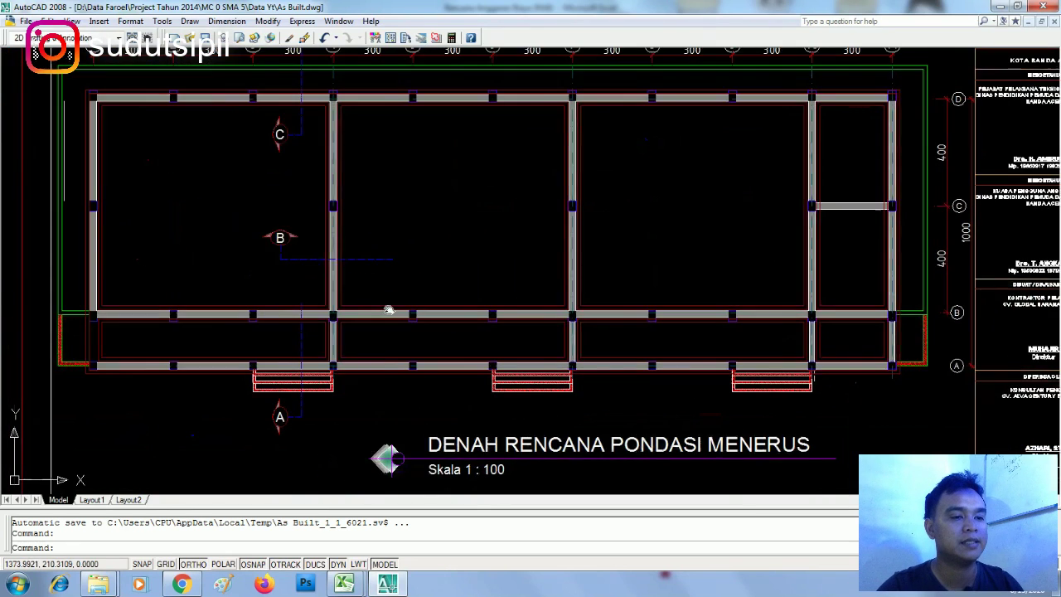
{"action": "scroll", "coordinate": [362, 303], "scroll_direction": "down", "scroll_amount": 2}
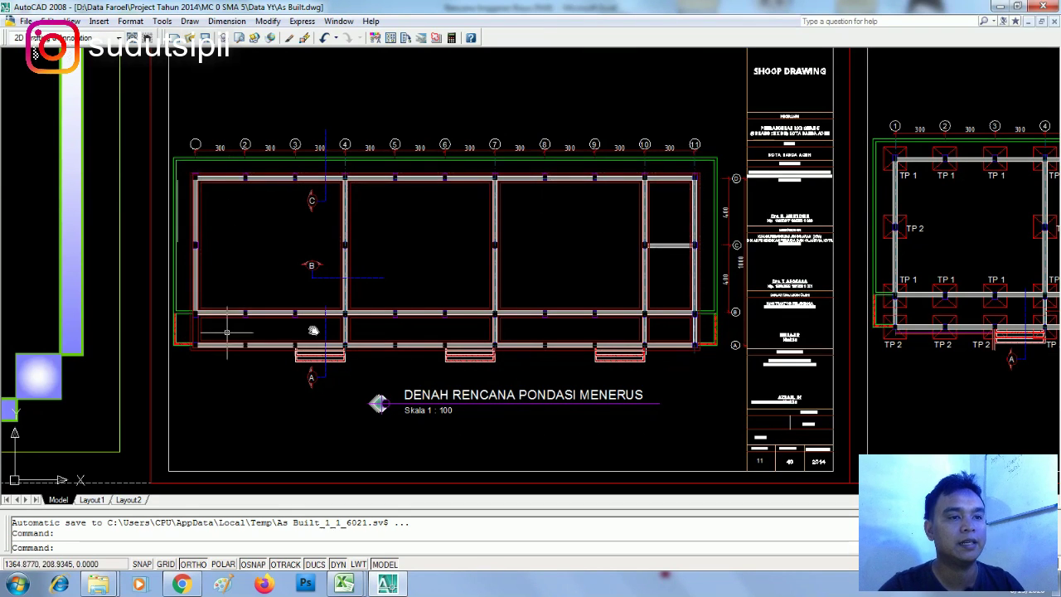
{"action": "scroll", "coordinate": [684, 196], "scroll_direction": "down", "scroll_amount": 5}
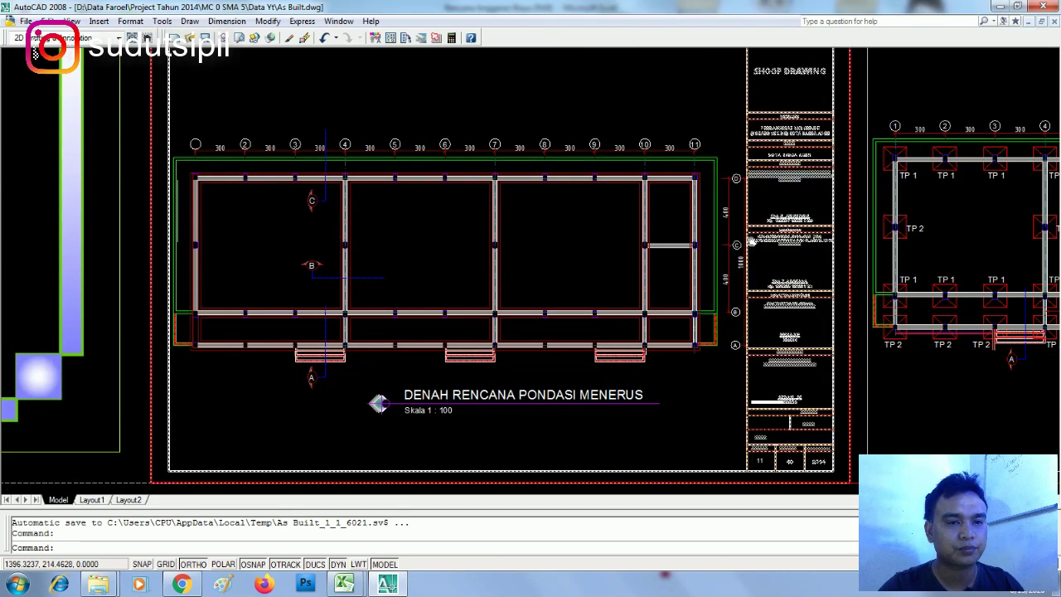
{"action": "scroll", "coordinate": [423, 335], "scroll_direction": "down", "scroll_amount": 4}
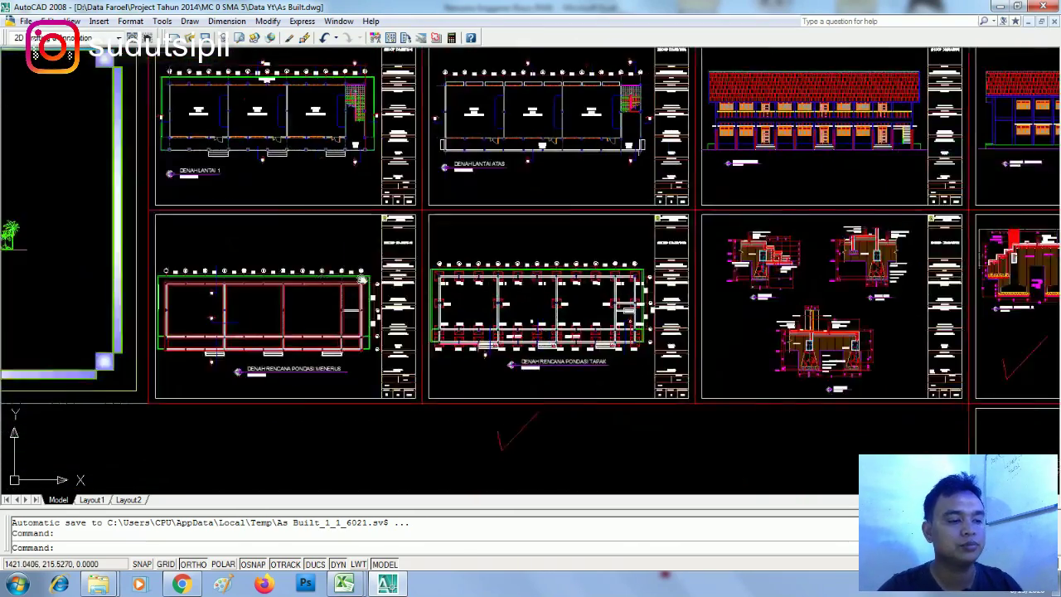
{"action": "left_click_drag", "start_coordinate": [362, 280], "coordinate": [134, 269]}
Step: Switch to the Excel RAB workbook to review the Pondasi Tapak items, and compare them with the foundation layers of section B-B in AutoCAD
{"action": "mouse_move", "coordinate": [359, 587]}
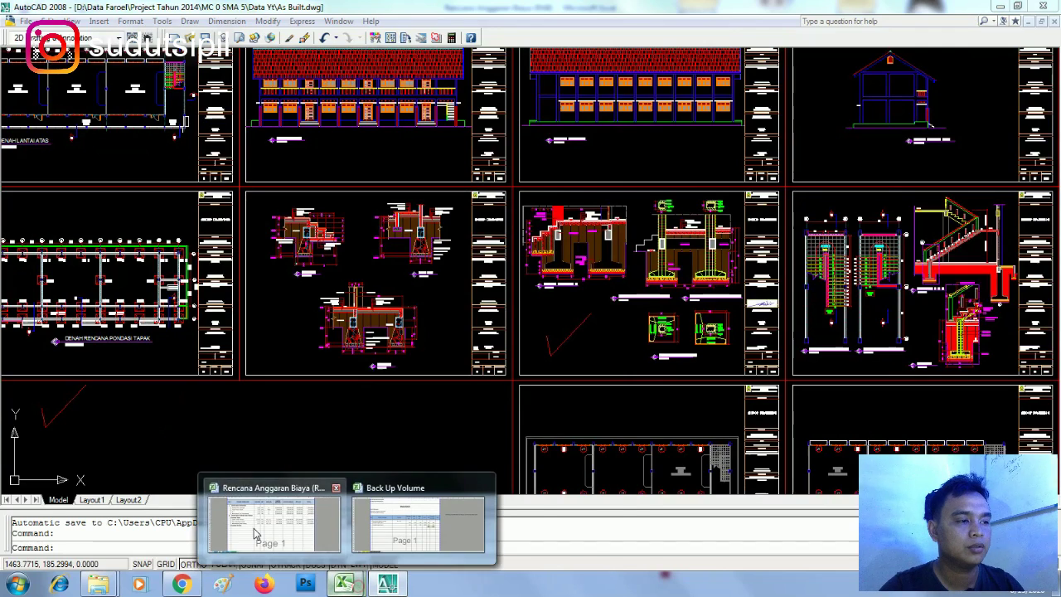
{"action": "left_click", "coordinate": [272, 518]}
{"action": "left_click", "coordinate": [206, 357]}
{"action": "left_click", "coordinate": [190, 355]}
{"action": "left_click", "coordinate": [180, 294]}
{"action": "left_click_drag", "start_coordinate": [181, 294], "coordinate": [197, 308]}
{"action": "left_click", "coordinate": [387, 584]}
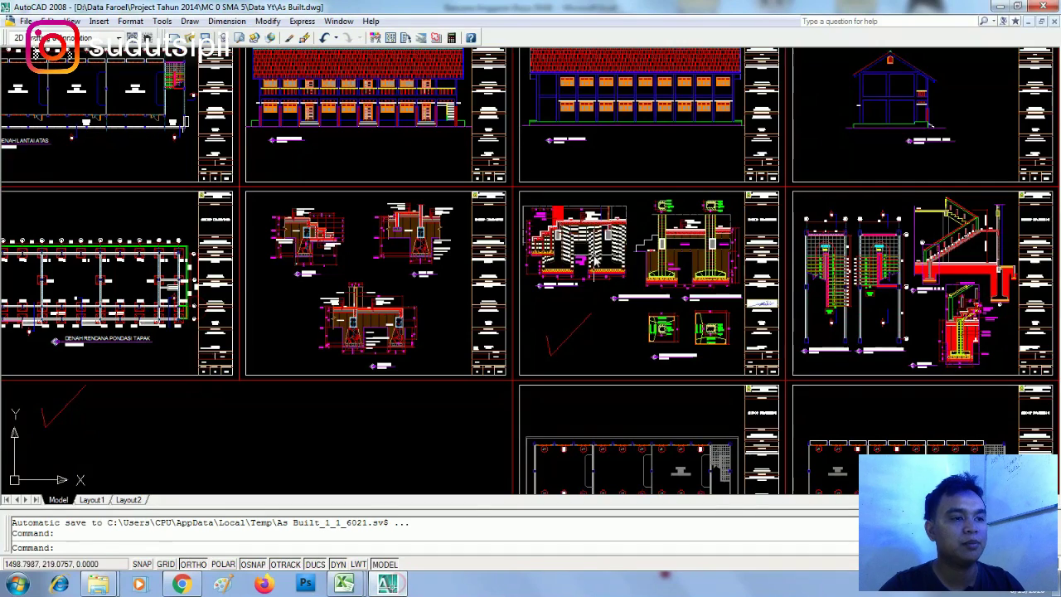
{"action": "scroll", "coordinate": [595, 260], "scroll_direction": "up", "scroll_amount": 10}
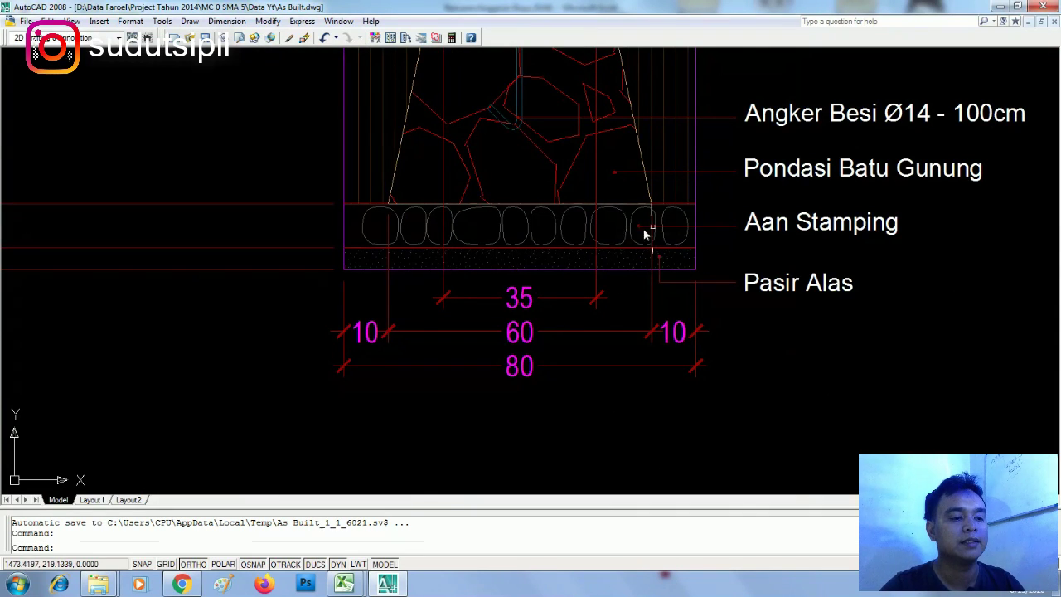
Step: In the Excel RAB sheet, copy the three numbered Pondasi Tapak work items into the rows under Pondasi Menerus, starting at row 24
{"action": "left_click", "coordinate": [344, 585]}
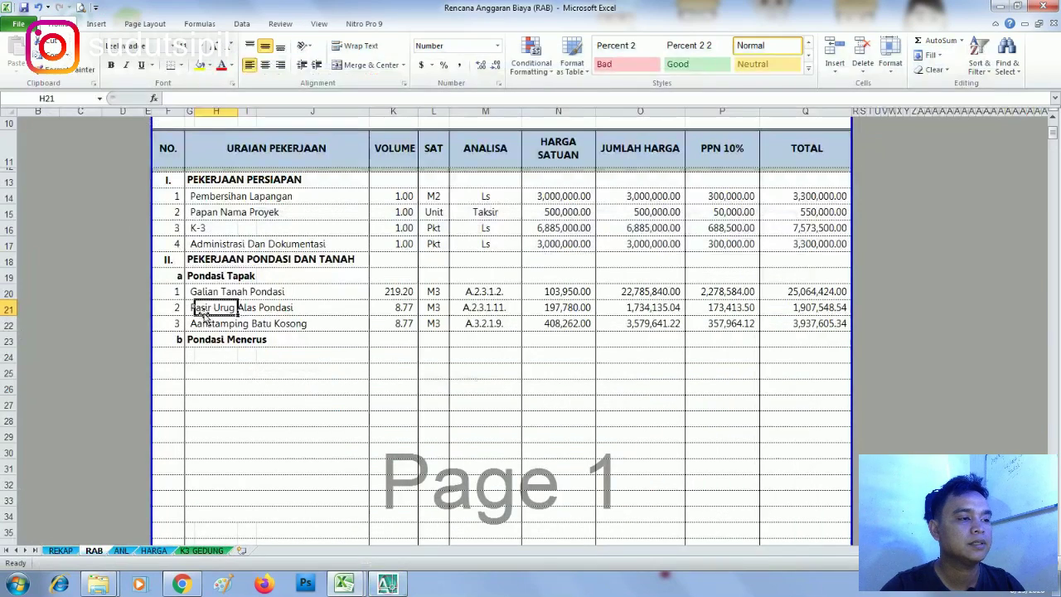
{"action": "left_click_drag", "start_coordinate": [196, 293], "coordinate": [282, 324]}
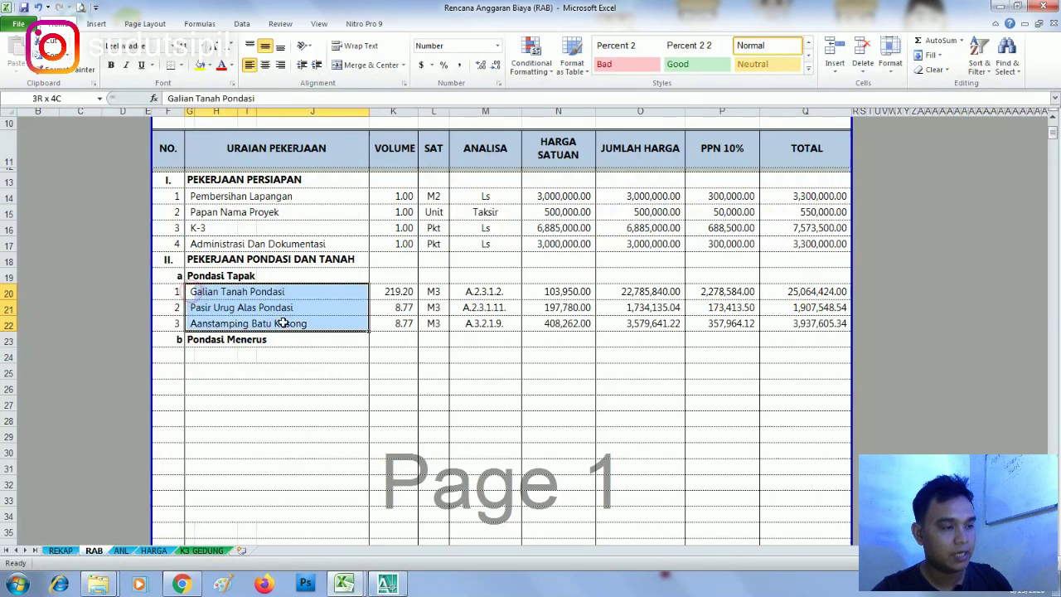
{"action": "left_click_drag", "start_coordinate": [165, 292], "coordinate": [232, 325]}
{"action": "key", "text": "ctrl+c"}
{"action": "left_click", "coordinate": [169, 357]}
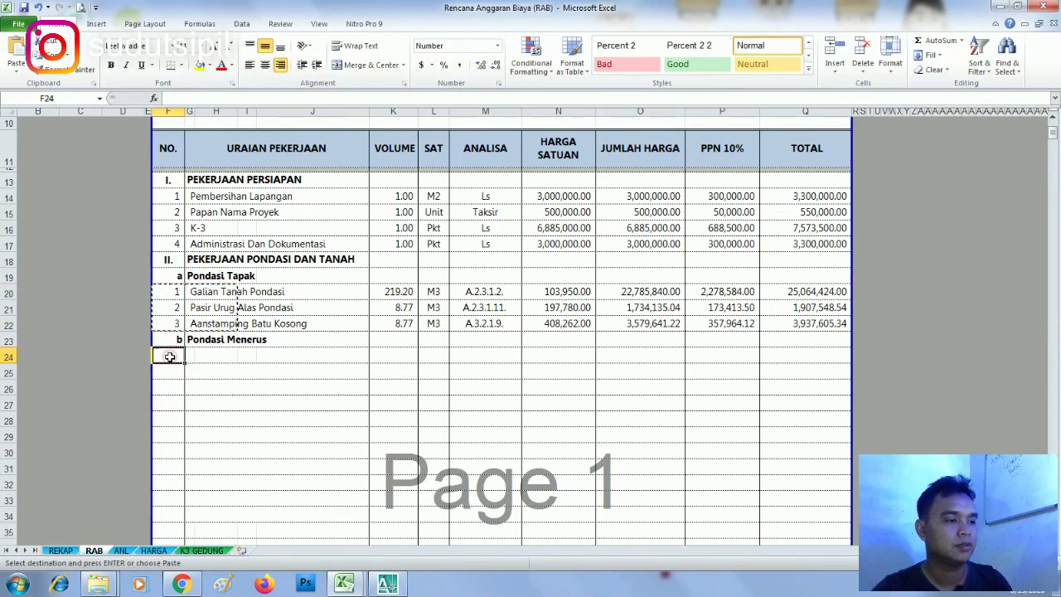
{"action": "key", "text": "Return"}
{"action": "left_click", "coordinate": [246, 419]}
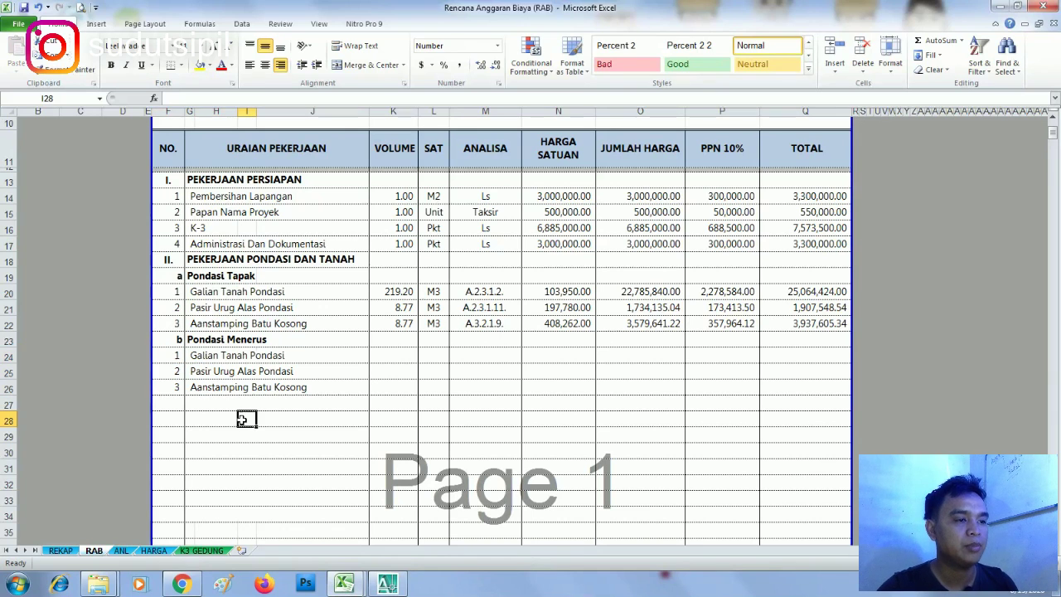
Step: Check how the Pondasi Tapak volumes are linked, and select the volume cell of Galian Tanah Pondasi under Pondasi Menerus
{"action": "left_click_drag", "start_coordinate": [408, 294], "coordinate": [398, 323]}
{"action": "left_click", "coordinate": [406, 361]}
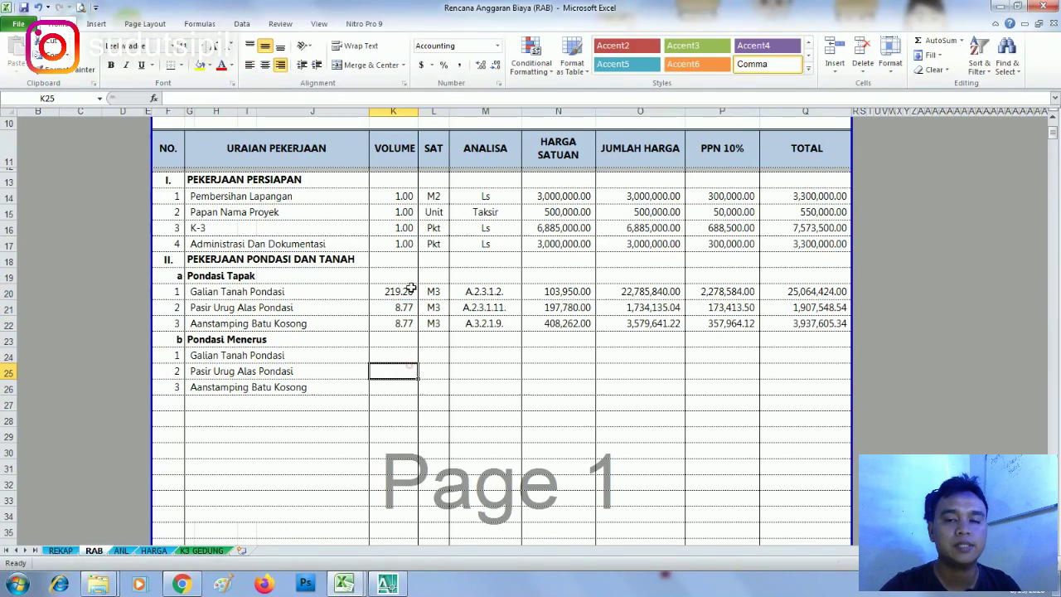
{"action": "left_click_drag", "start_coordinate": [398, 276], "coordinate": [404, 296]}
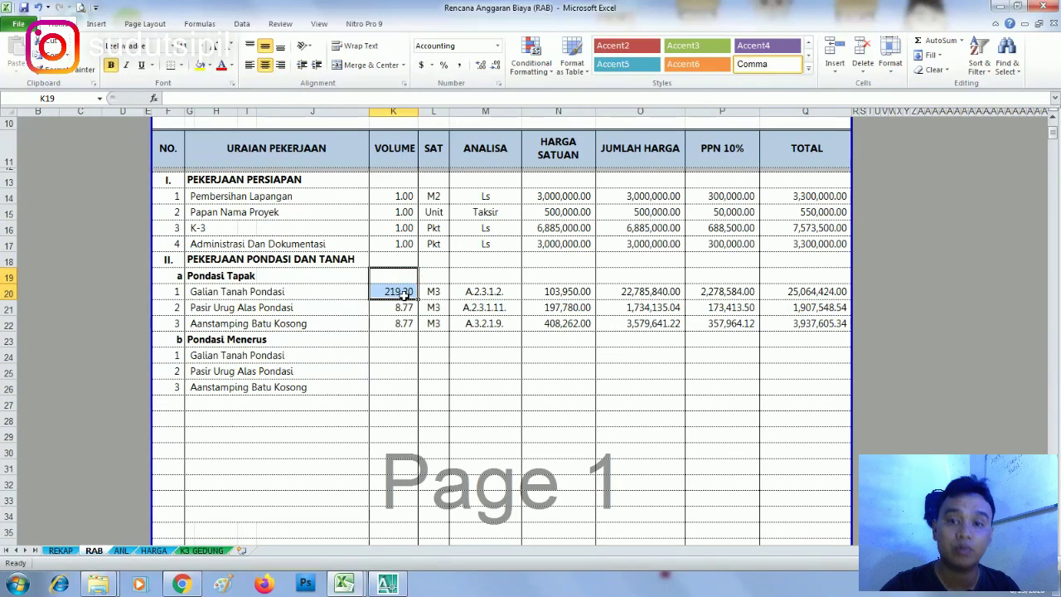
{"action": "left_click", "coordinate": [404, 295]}
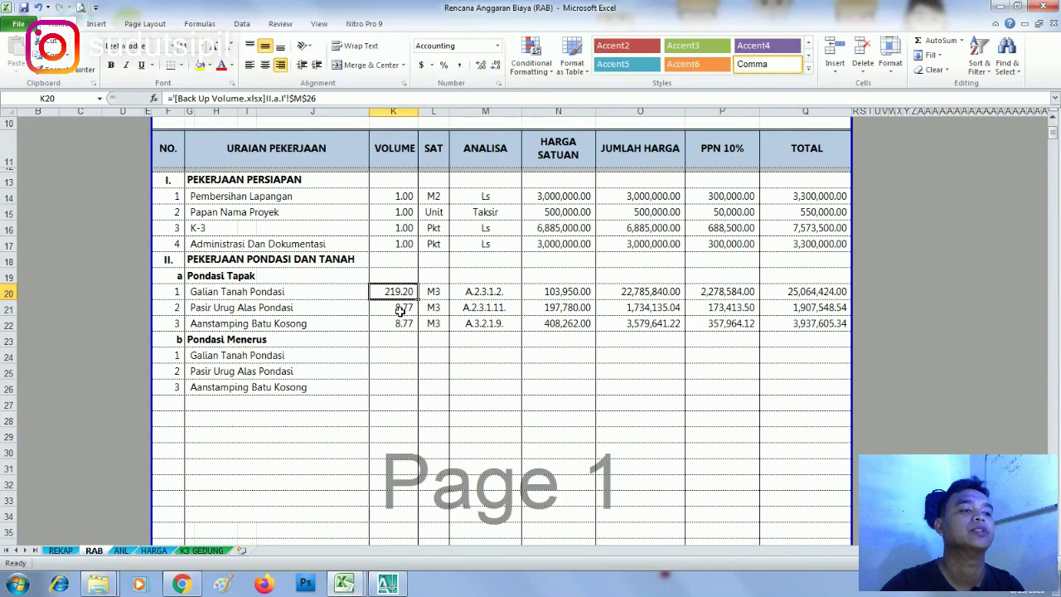
{"action": "left_click", "coordinate": [430, 343]}
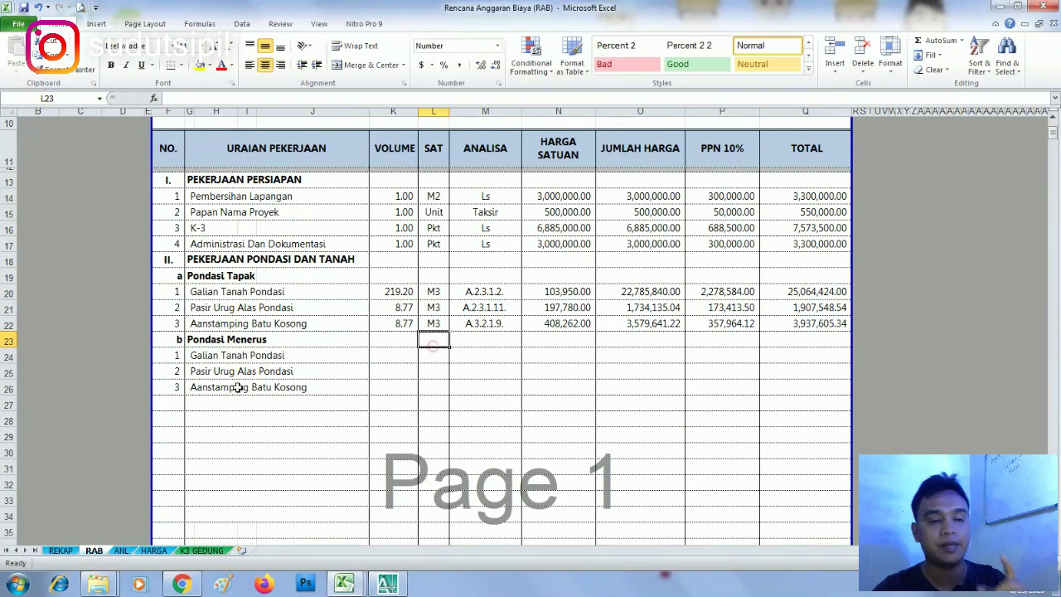
{"action": "left_click", "coordinate": [284, 400]}
{"action": "left_click", "coordinate": [204, 357]}
{"action": "key", "text": "Right"}
{"action": "key", "text": "Right"}
{"action": "key", "text": "Right"}
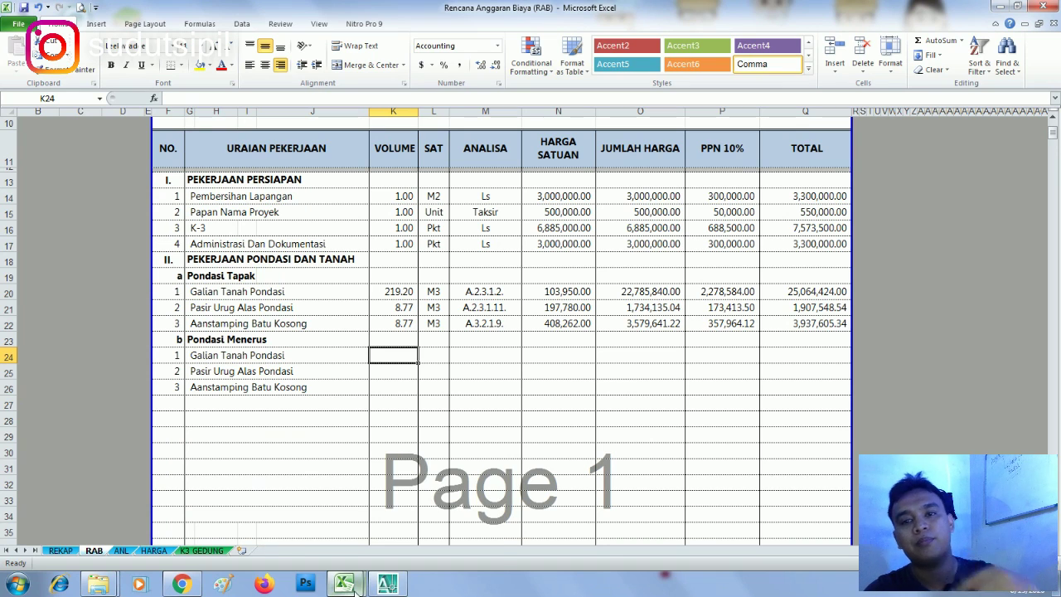
Step: Switch to the Back Up Volume workbook and open sheet II.a.I, dismissing the ESET Internet Security windows
{"action": "mouse_move", "coordinate": [355, 590]}
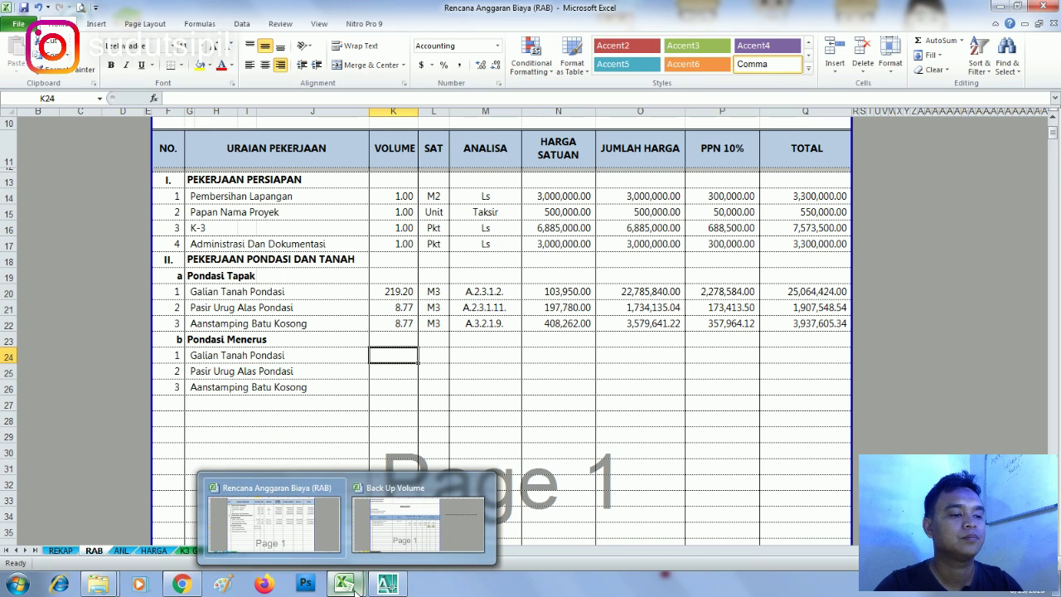
{"action": "left_click", "coordinate": [409, 507]}
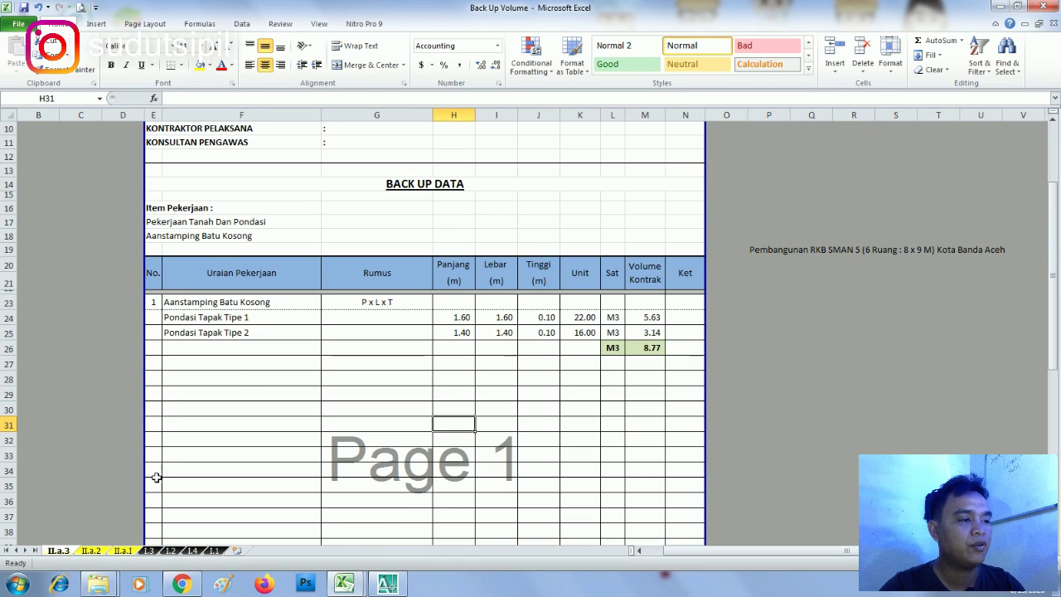
{"action": "left_click", "coordinate": [94, 552]}
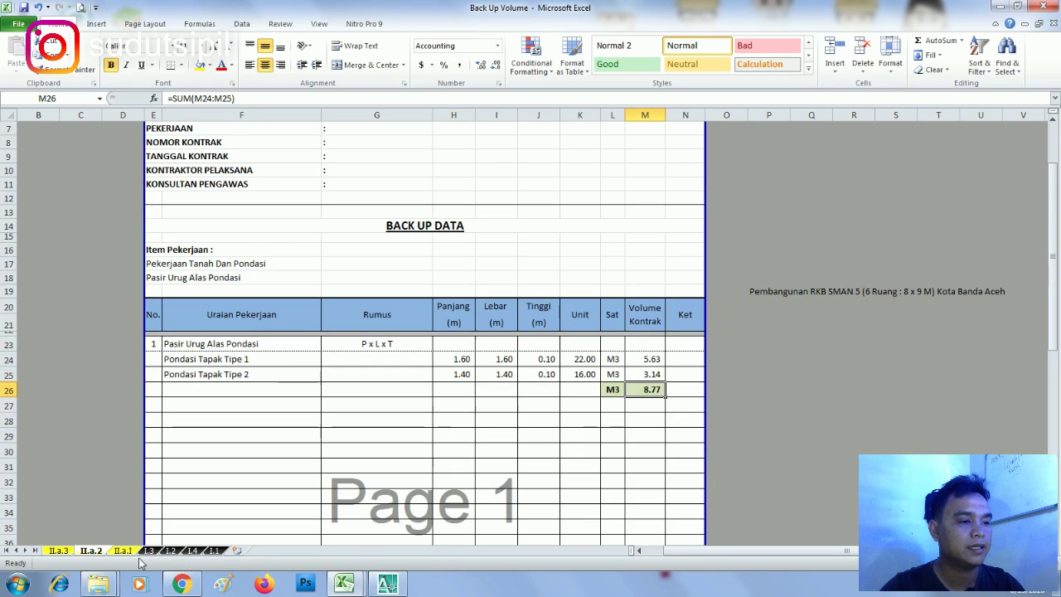
{"action": "left_click", "coordinate": [123, 552]}
{"action": "scroll", "coordinate": [332, 384], "scroll_direction": "down", "scroll_amount": 2}
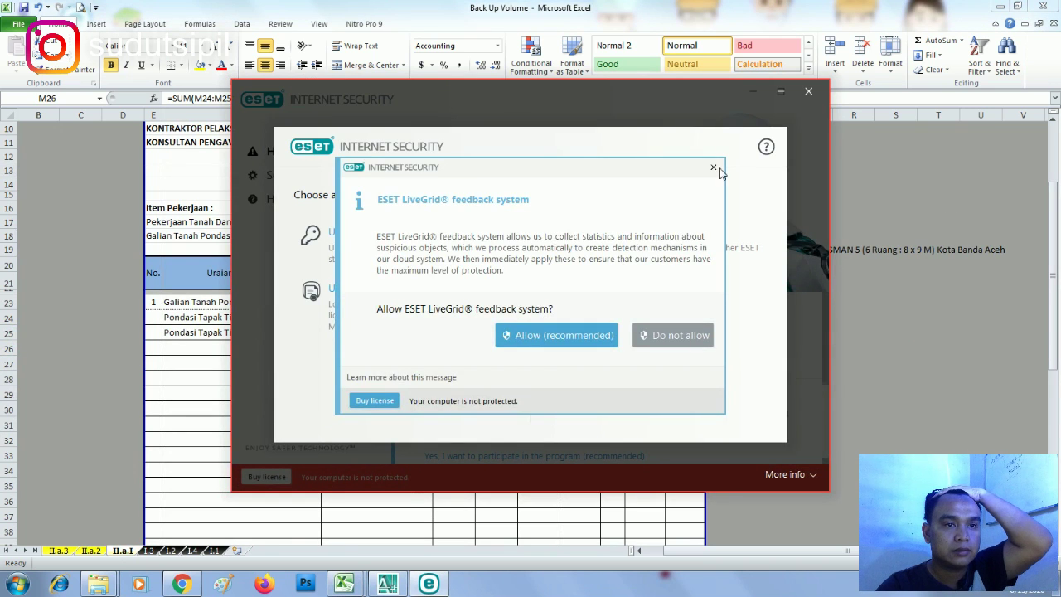
{"action": "left_click", "coordinate": [717, 166]}
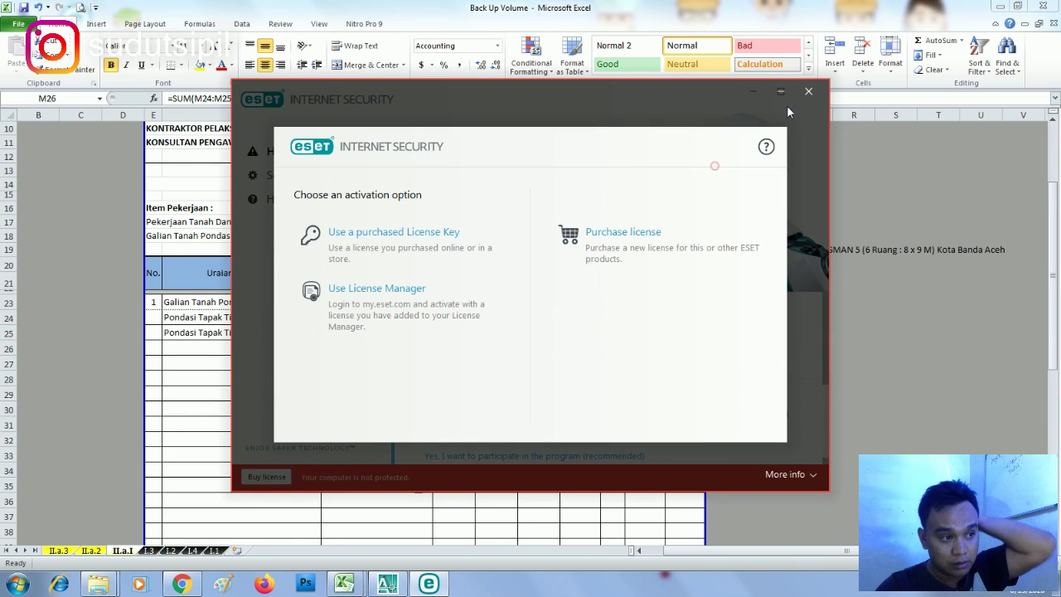
{"action": "left_click", "coordinate": [809, 93]}
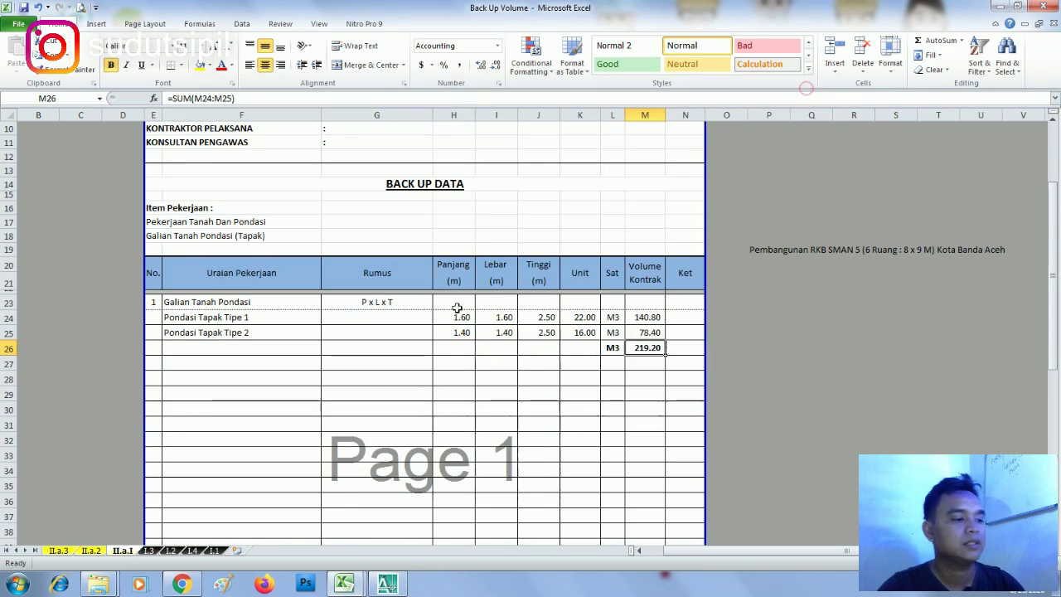
Step: Create a copy of sheet II.a.I within the Back Up Volume workbook and place it as the first sheet
{"action": "right_click", "coordinate": [124, 552]}
{"action": "left_click", "coordinate": [192, 450]}
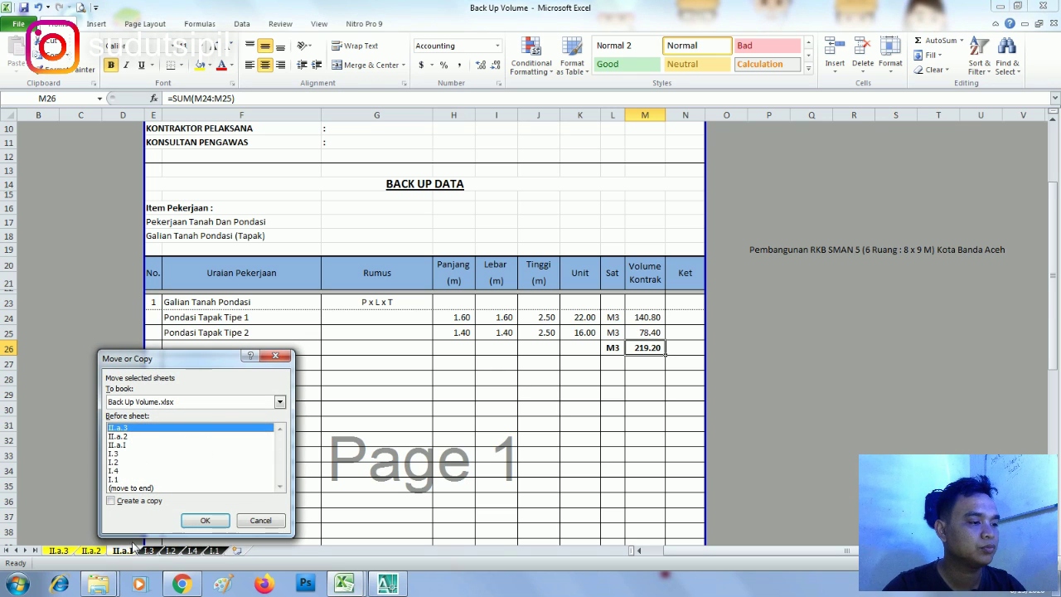
{"action": "left_click", "coordinate": [117, 446]}
{"action": "left_click", "coordinate": [116, 501]}
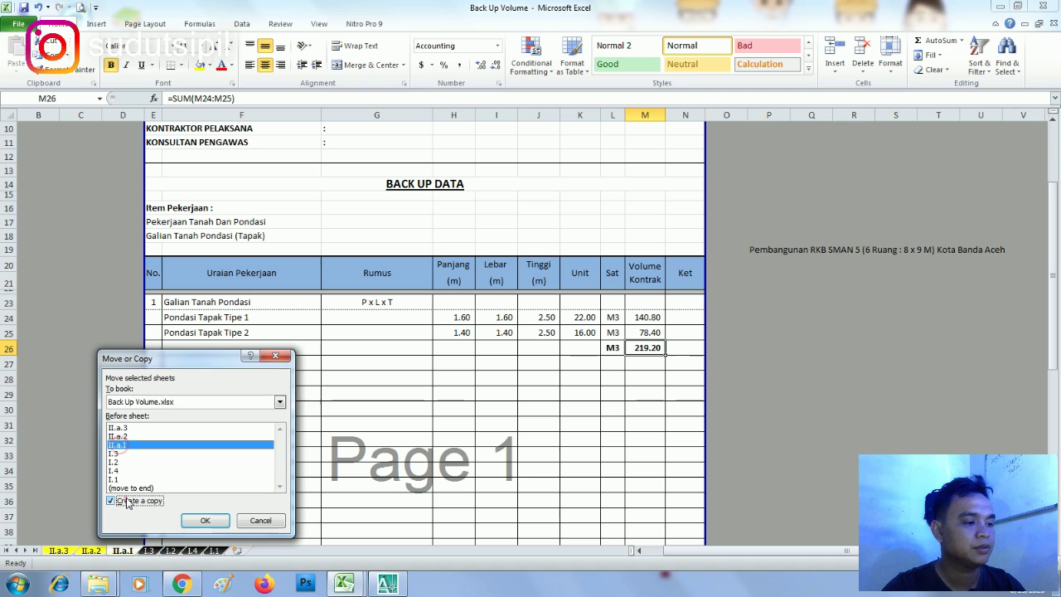
{"action": "left_click", "coordinate": [203, 520]}
{"action": "left_click_drag", "start_coordinate": [138, 552], "coordinate": [66, 549]}
Step: Rename the copied sheet as II.b.1 and keep it as the active sheet
{"action": "right_click", "coordinate": [65, 554]}
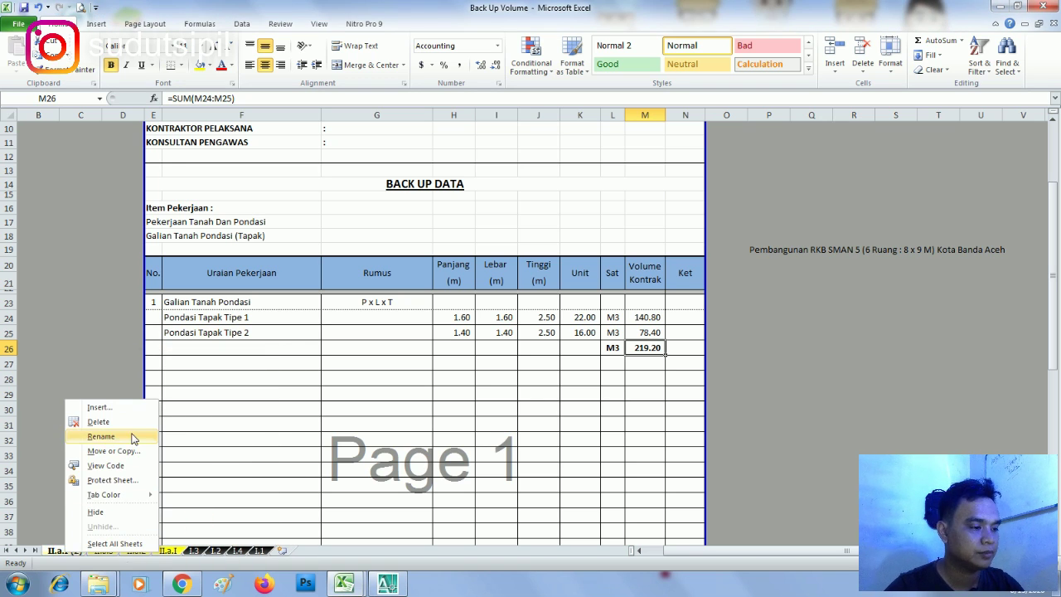
{"action": "left_click", "coordinate": [100, 436]}
{"action": "key", "text": "End"}
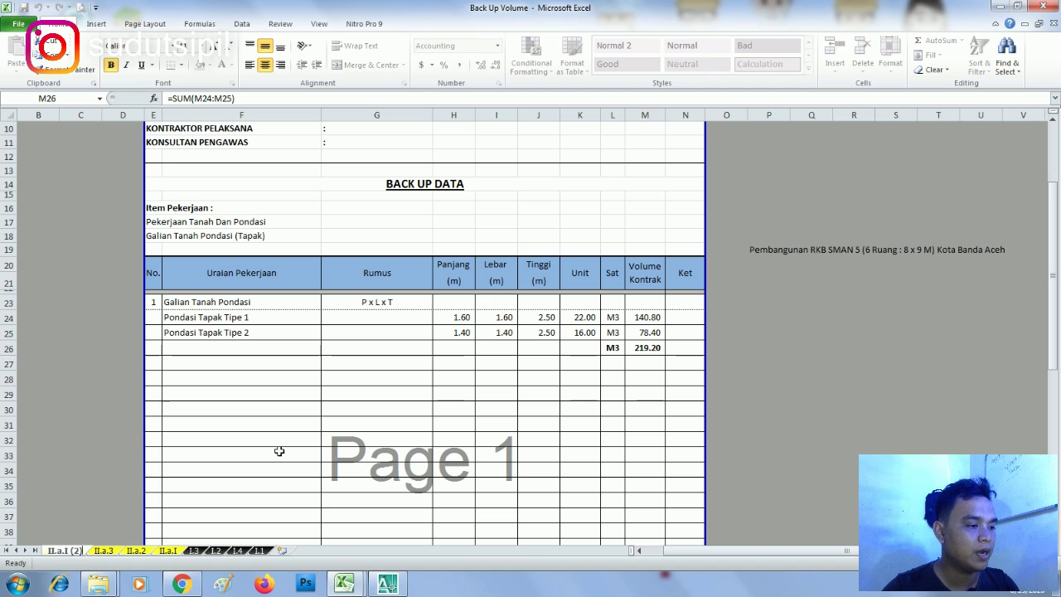
{"action": "key", "text": "BackSpace"}
{"action": "key", "text": "BackSpace"}
{"action": "key", "text": "BackSpace"}
{"action": "key", "text": "BackSpace"}
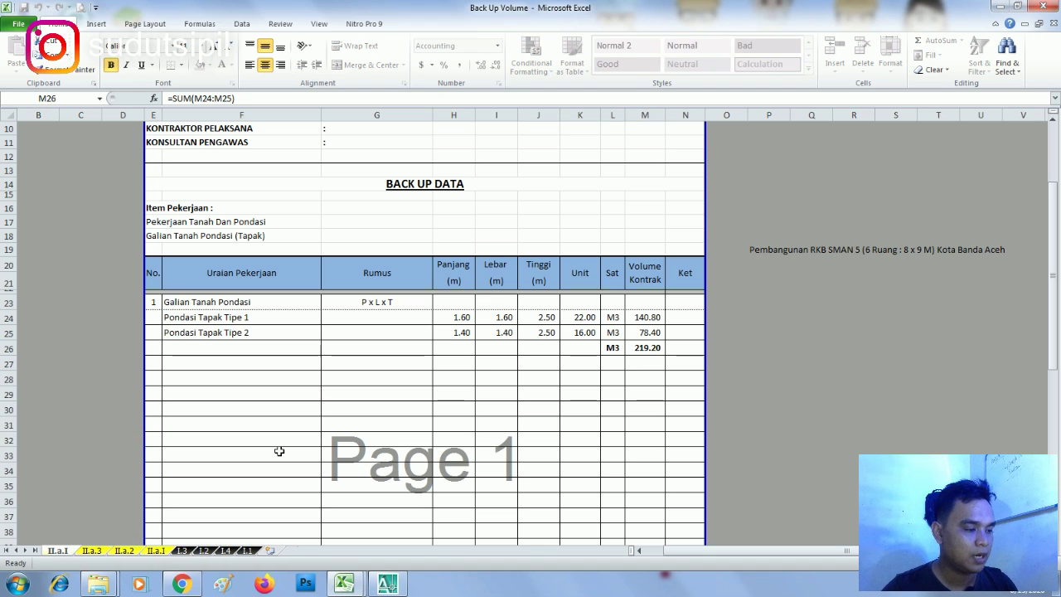
{"action": "key", "text": "BackSpace"}
{"action": "key", "text": "BackSpace"}
{"action": "key", "text": "BackSpace"}
{"action": "type", "text": "b."}
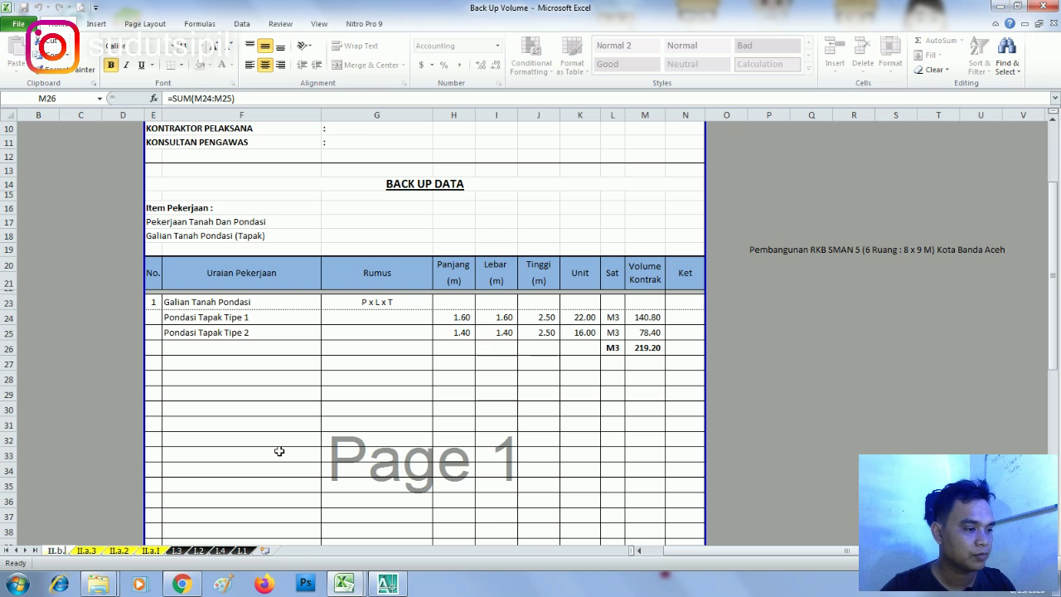
{"action": "type", "text": "1"}
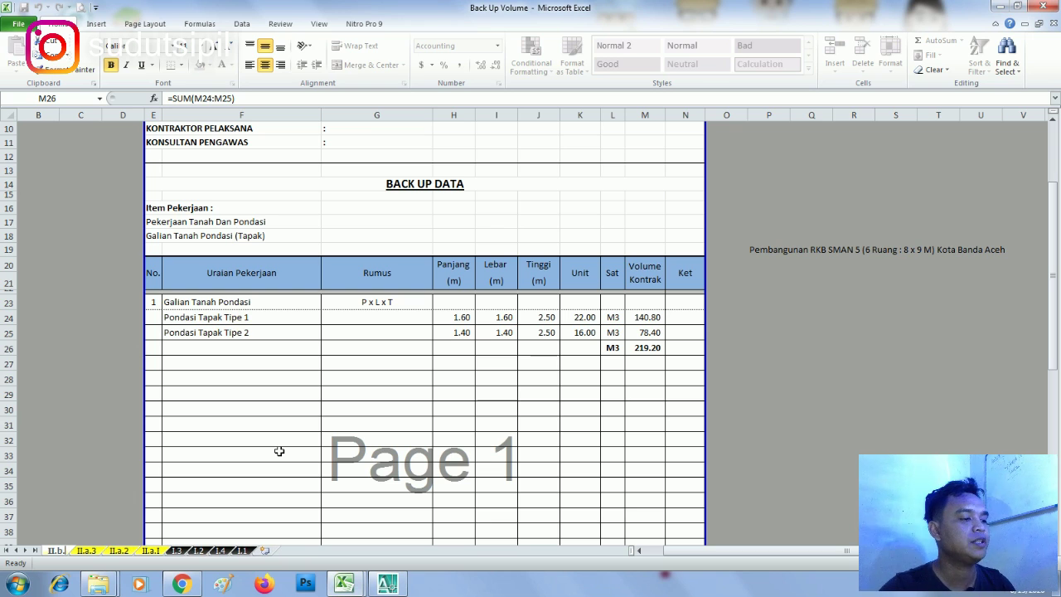
{"action": "key", "text": "Return"}
{"action": "left_click", "coordinate": [271, 452]}
{"action": "left_click", "coordinate": [155, 550]}
{"action": "left_click", "coordinate": [59, 550]}
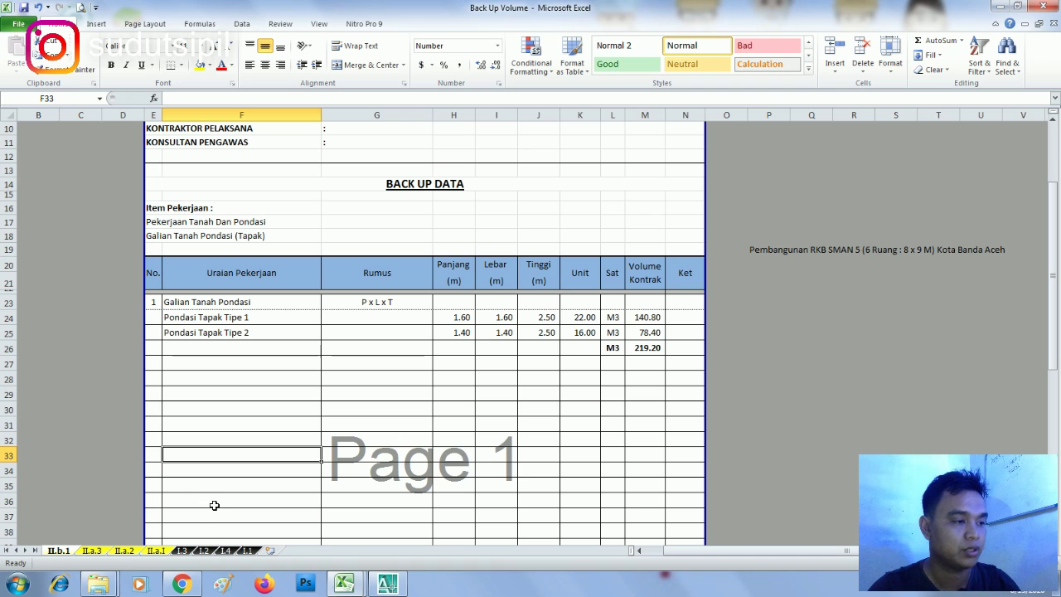
Step: Change the work item title in E18 to "Galian Tanah Pondasi (menerus)"
{"action": "scroll", "coordinate": [282, 456], "scroll_direction": "up", "scroll_amount": 3}
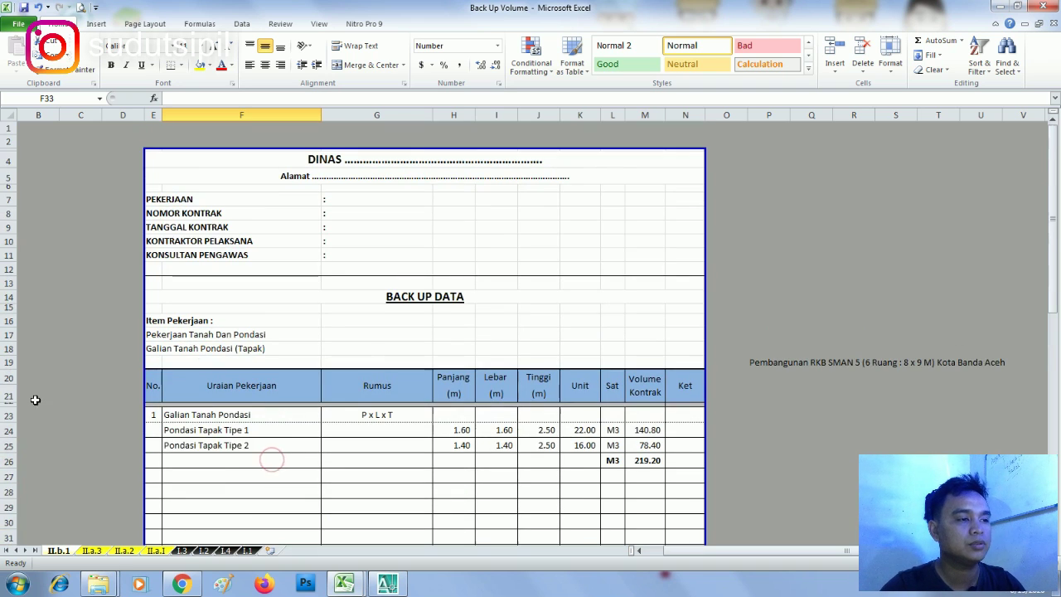
{"action": "left_click", "coordinate": [156, 335]}
{"action": "left_click", "coordinate": [155, 348]}
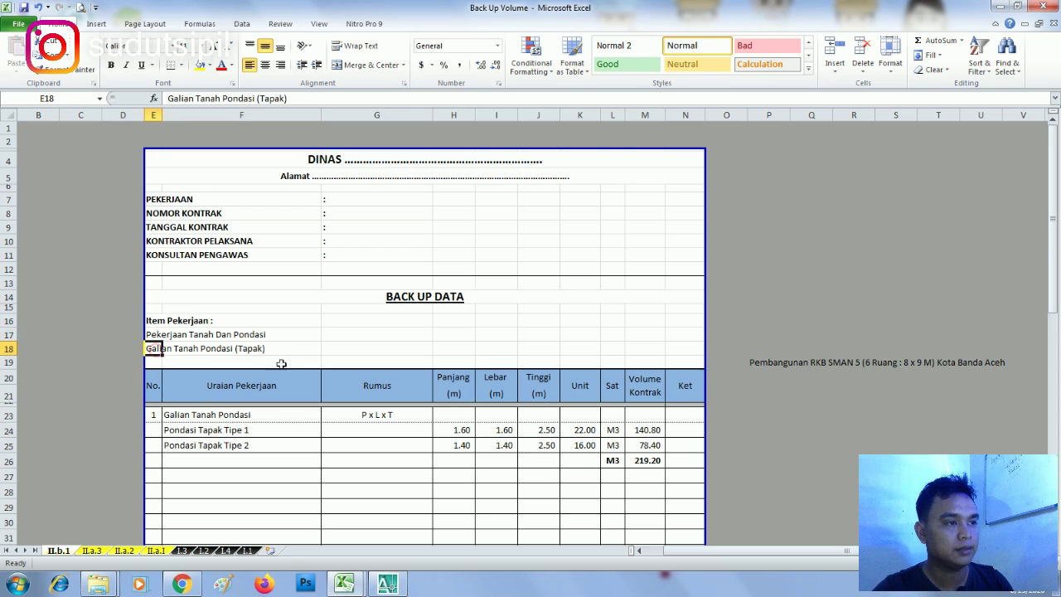
{"action": "key", "text": "F2"}
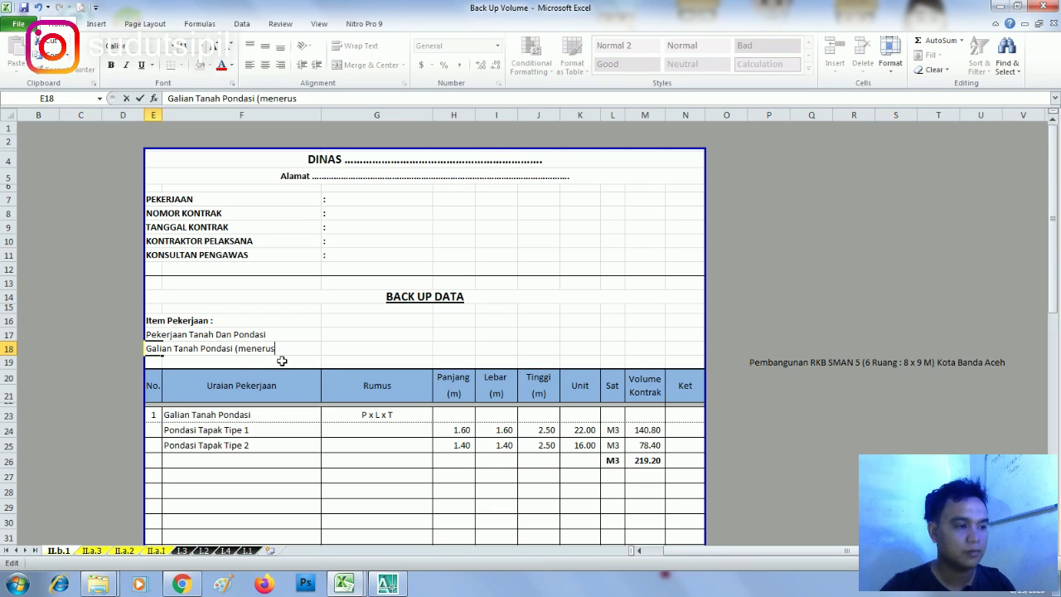
{"action": "key", "text": "Return"}
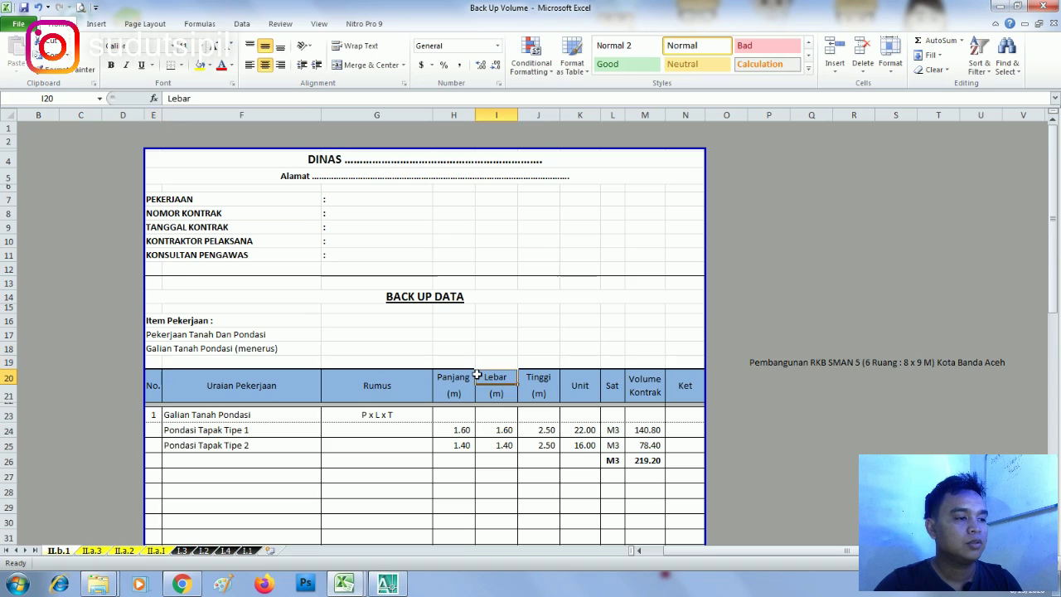
Step: Clear the Pondasi Tapak Tipe 2 entries in row 25, from the description through the contract volume
{"action": "scroll", "coordinate": [481, 373], "scroll_direction": "down", "scroll_amount": 2}
{"action": "left_click", "coordinate": [314, 418]}
{"action": "left_click_drag", "start_coordinate": [190, 374], "coordinate": [641, 379]}
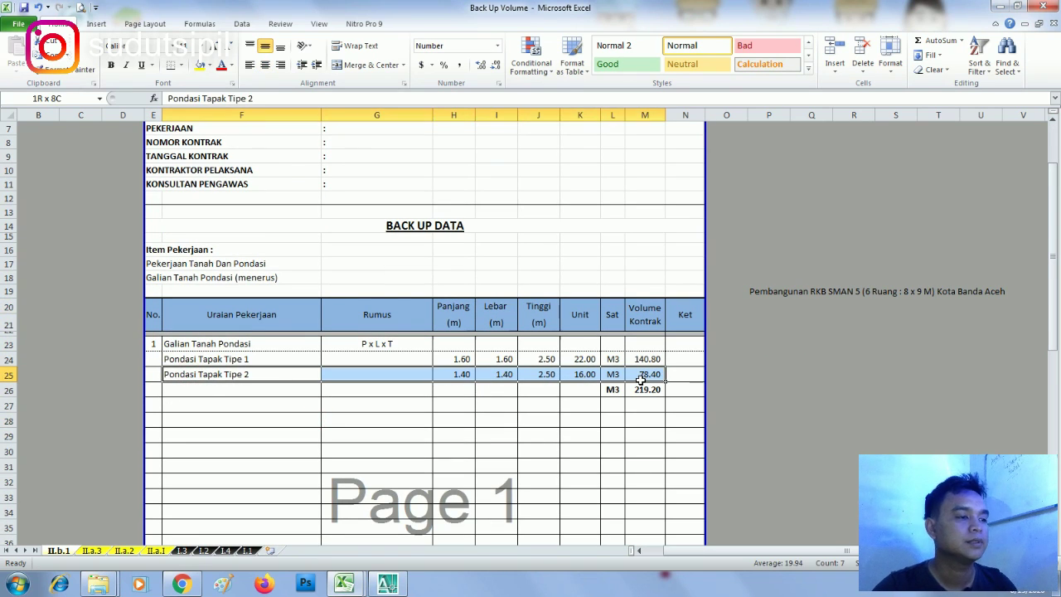
{"action": "key", "text": "Delete"}
{"action": "left_click", "coordinate": [496, 434]}
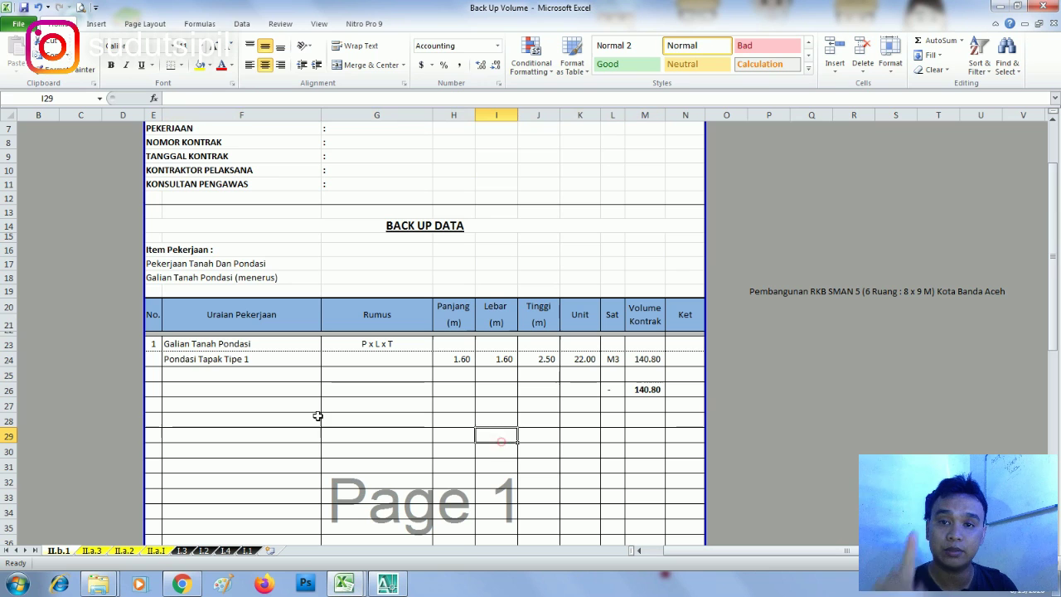
Step: Review the Galian Tanah Pondasi description link and its P x L x T formula text, dismissing the Windows color scheme prompt
{"action": "left_click", "coordinate": [288, 378]}
{"action": "left_click", "coordinate": [177, 345]}
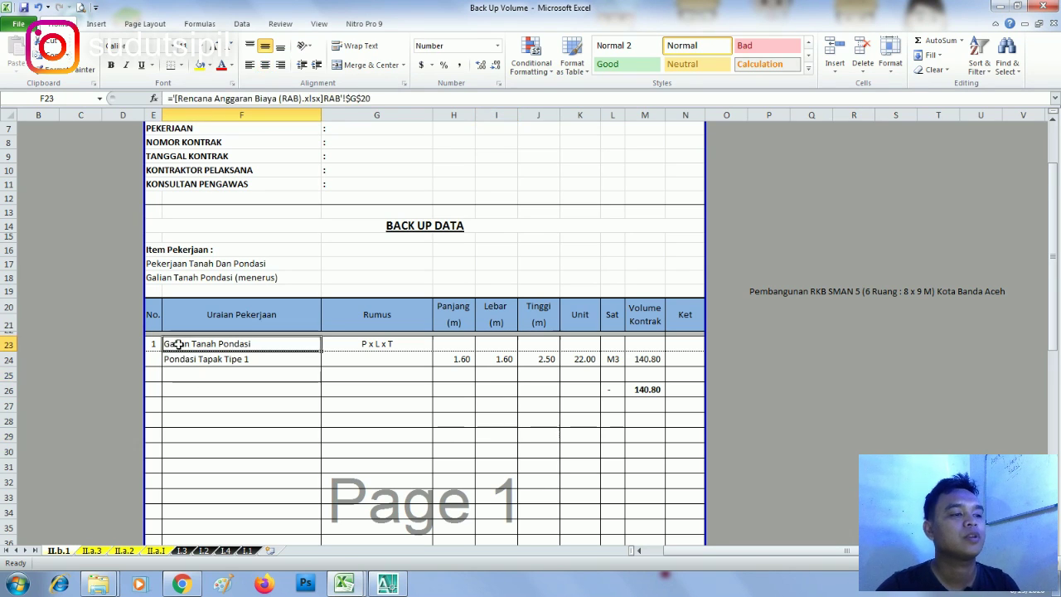
{"action": "left_click", "coordinate": [258, 388]}
{"action": "left_click", "coordinate": [373, 343]}
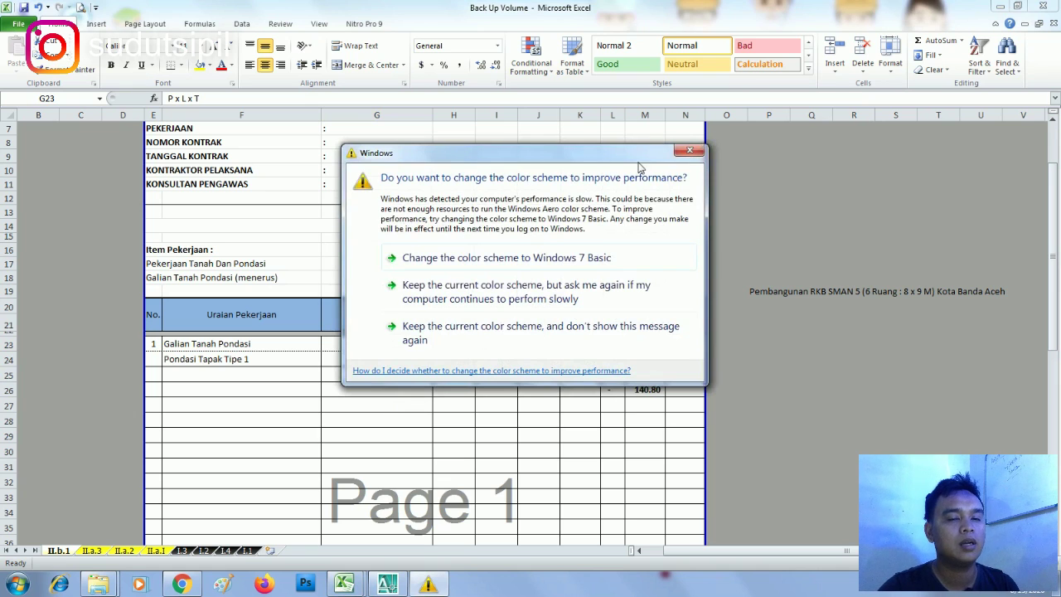
{"action": "left_click", "coordinate": [689, 150]}
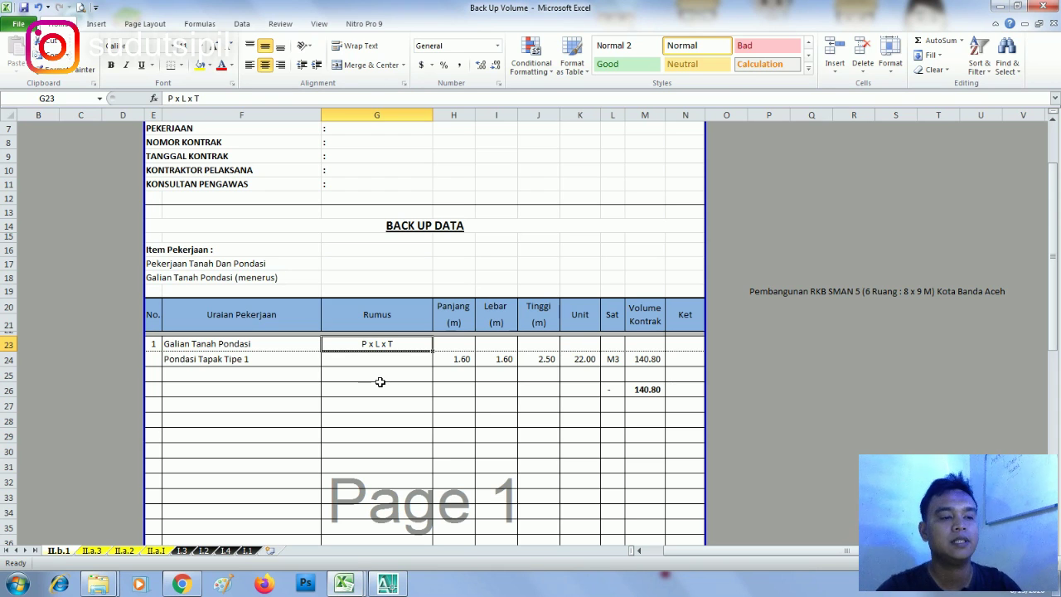
{"action": "left_click", "coordinate": [426, 418]}
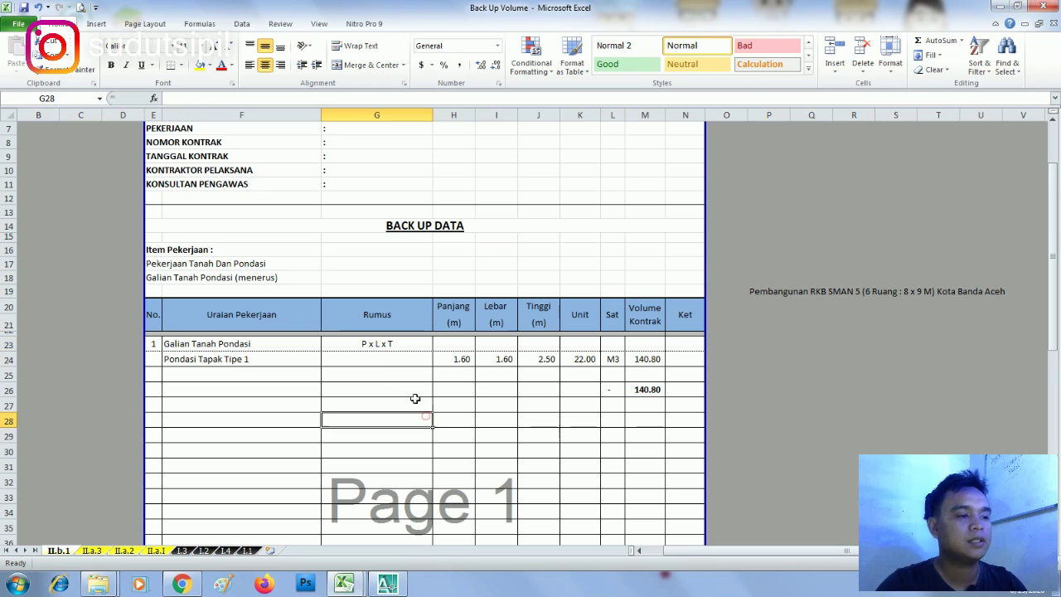
{"action": "left_click", "coordinate": [384, 358]}
{"action": "left_click", "coordinate": [366, 410]}
{"action": "left_click", "coordinate": [262, 370]}
{"action": "left_click", "coordinate": [390, 361]}
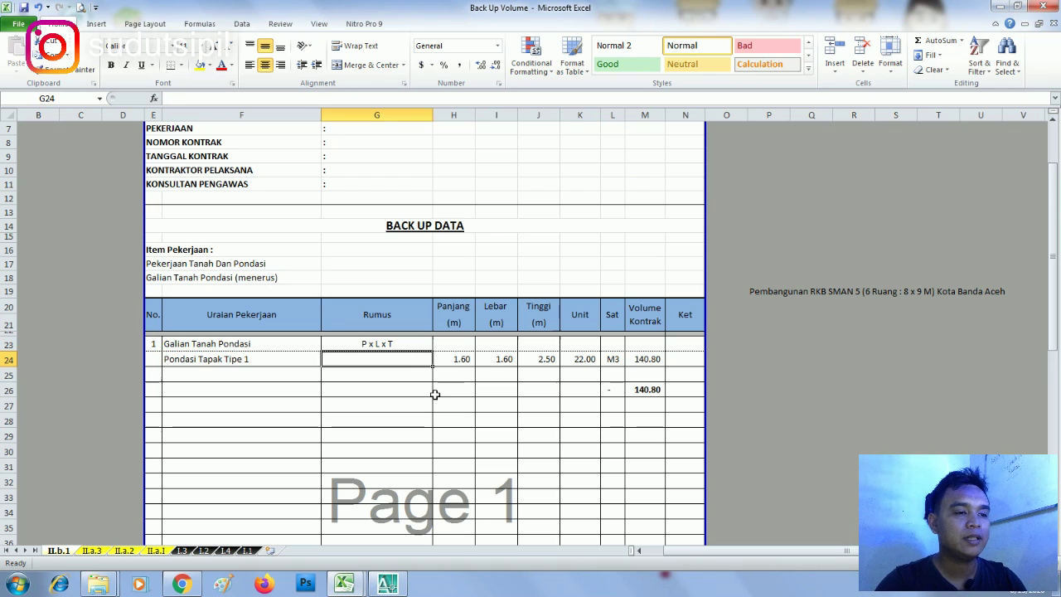
Step: Clear the Lebar and Tinggi values in row 24 and set its Unit to 1
{"action": "left_click", "coordinate": [457, 360]}
{"action": "left_click", "coordinate": [497, 360]}
{"action": "left_click_drag", "start_coordinate": [498, 359], "coordinate": [553, 357]}
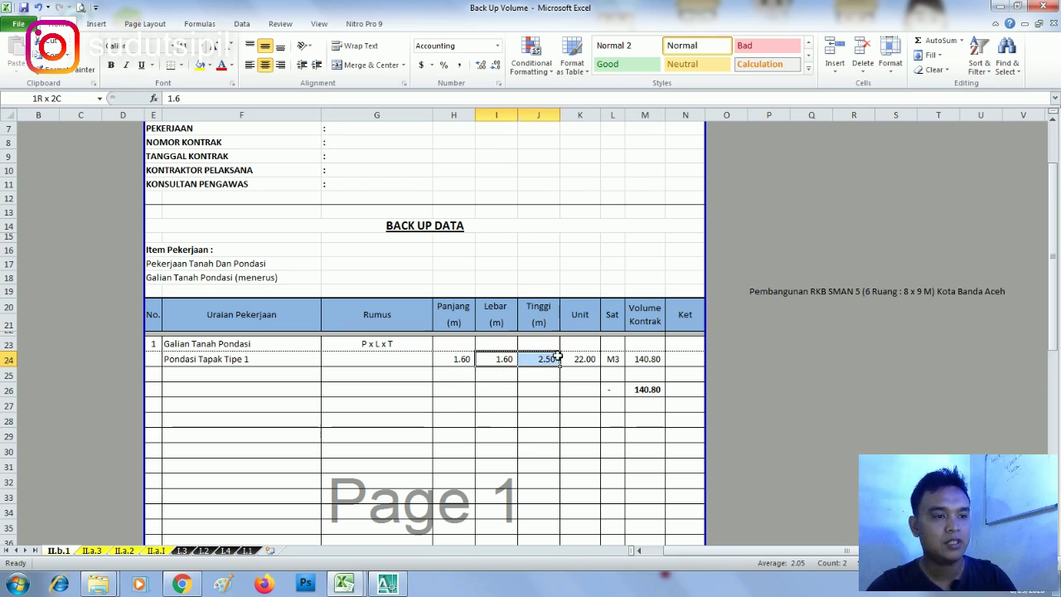
{"action": "key", "text": "Delete"}
{"action": "left_click", "coordinate": [578, 358]}
{"action": "key", "text": "Return"}
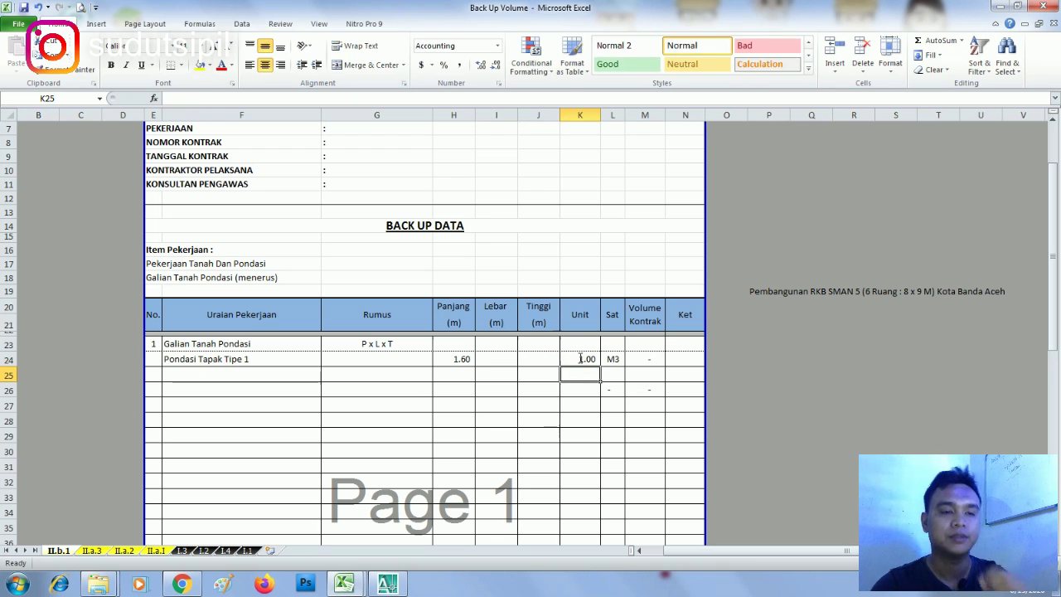
{"action": "left_click", "coordinate": [584, 420]}
{"action": "left_click", "coordinate": [504, 432]}
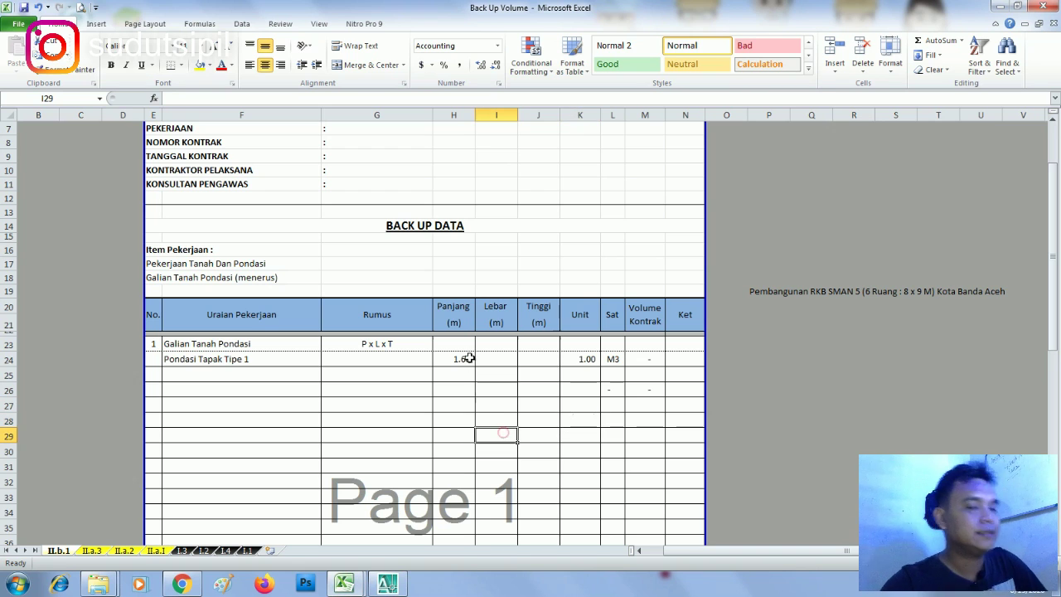
Step: Select the Panjang cell H24, switch to AutoCAD and examine the spans in the Denah Rencana Pondasi Menerus plan
{"action": "left_click", "coordinate": [466, 357]}
{"action": "left_click", "coordinate": [466, 356]}
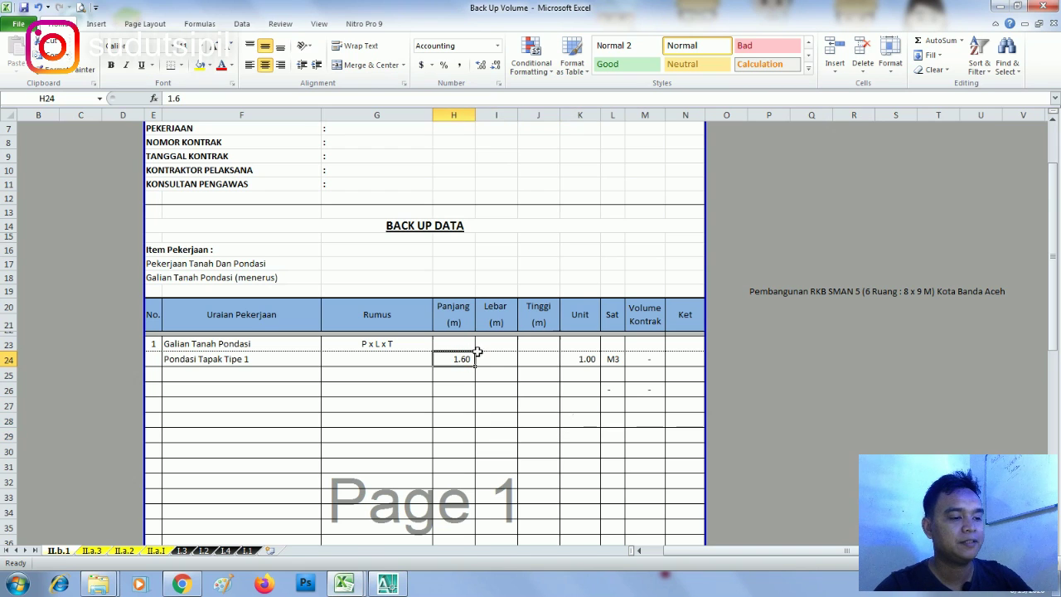
{"action": "mouse_move", "coordinate": [387, 586]}
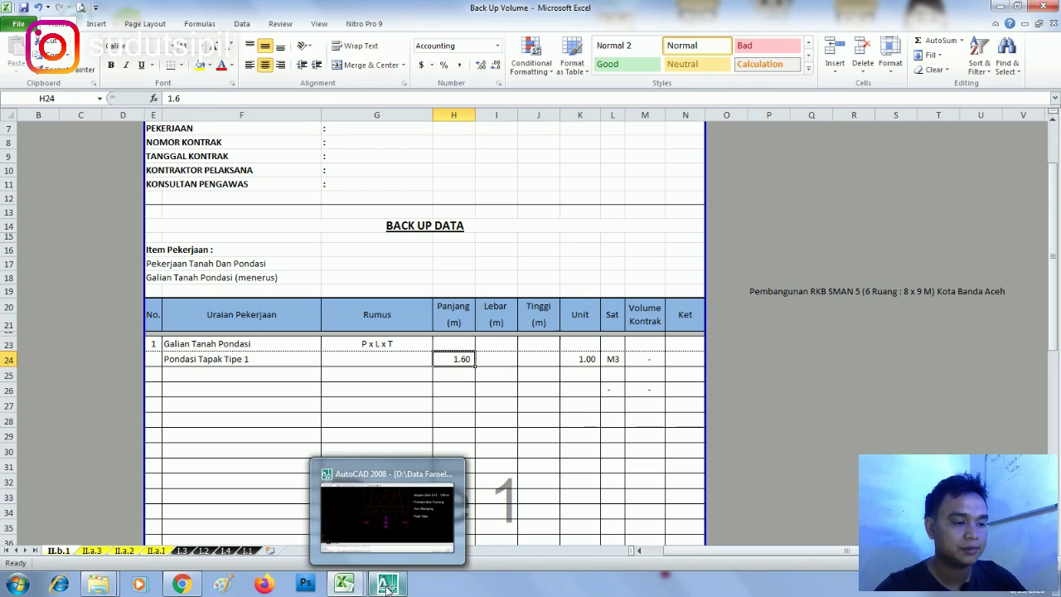
{"action": "left_click", "coordinate": [388, 586]}
{"action": "scroll", "coordinate": [583, 286], "scroll_direction": "down", "scroll_amount": 5}
{"action": "scroll", "coordinate": [583, 286], "scroll_direction": "down", "scroll_amount": 2}
{"action": "scroll", "coordinate": [178, 303], "scroll_direction": "up", "scroll_amount": 5}
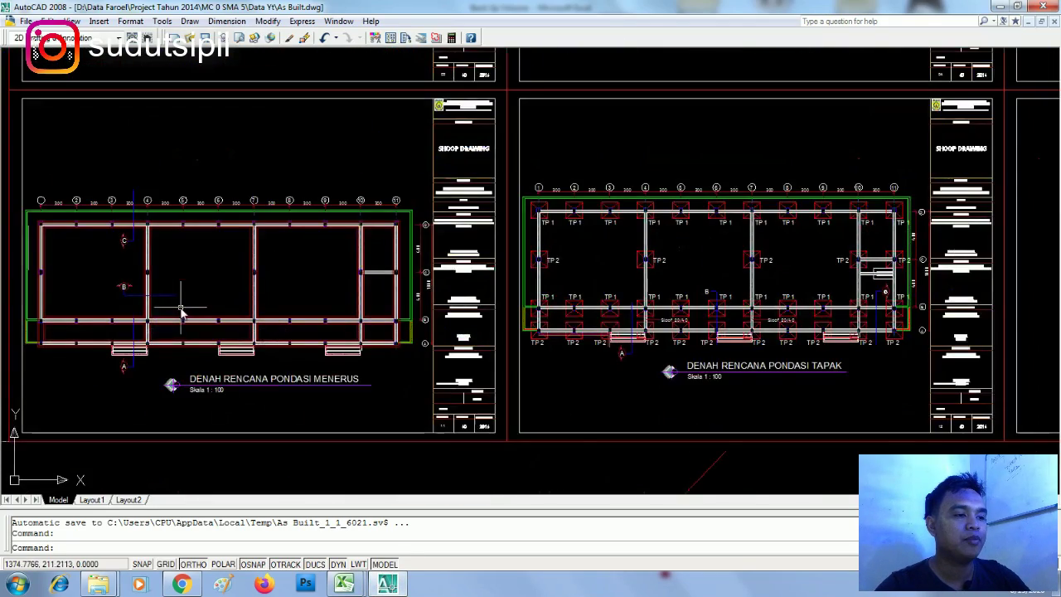
{"action": "scroll", "coordinate": [197, 325], "scroll_direction": "up", "scroll_amount": 2}
{"action": "left_click_drag", "start_coordinate": [197, 325], "coordinate": [576, 315]}
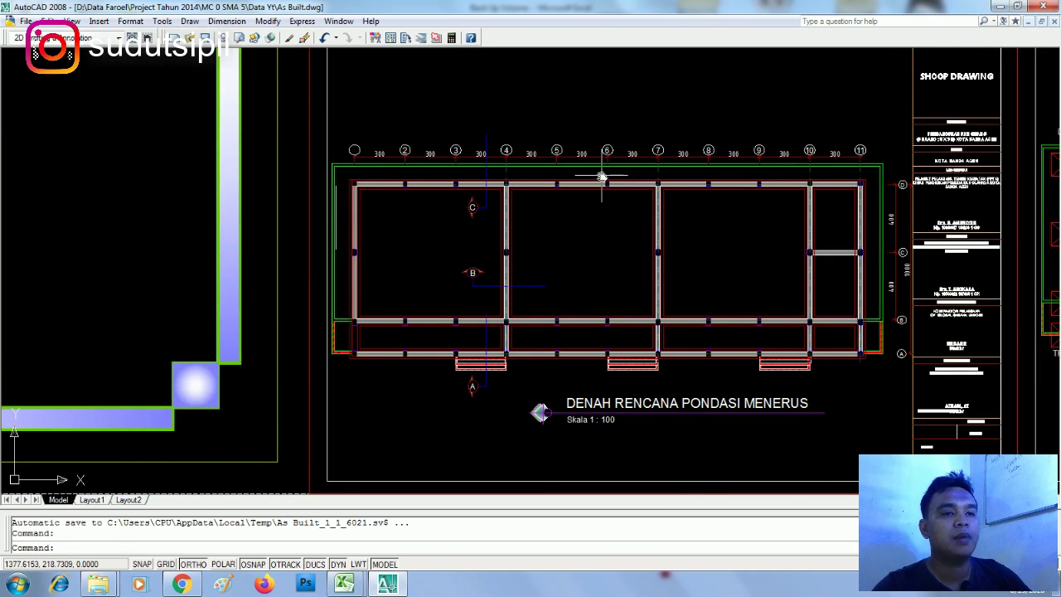
{"action": "scroll", "coordinate": [602, 171], "scroll_direction": "up", "scroll_amount": 3}
{"action": "scroll", "coordinate": [602, 171], "scroll_direction": "down", "scroll_amount": 2}
{"action": "left_click_drag", "start_coordinate": [653, 177], "coordinate": [597, 180]}
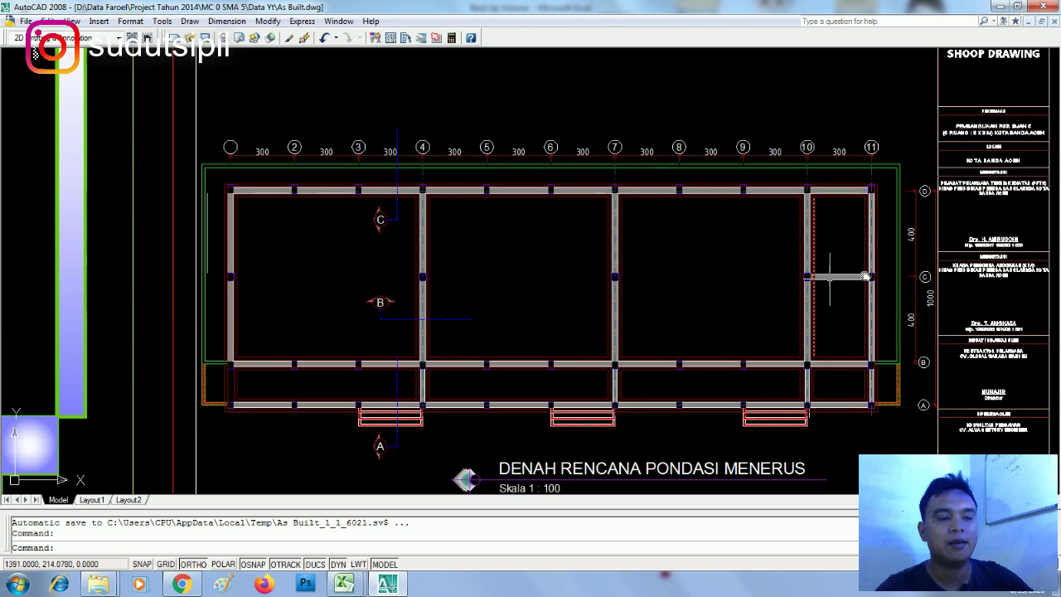
Step: Switch back to the Back Up Volume workbook and set the Panjang in H24 to 90 m
{"action": "left_click", "coordinate": [361, 588]}
{"action": "left_click", "coordinate": [455, 422]}
{"action": "left_click", "coordinate": [462, 359]}
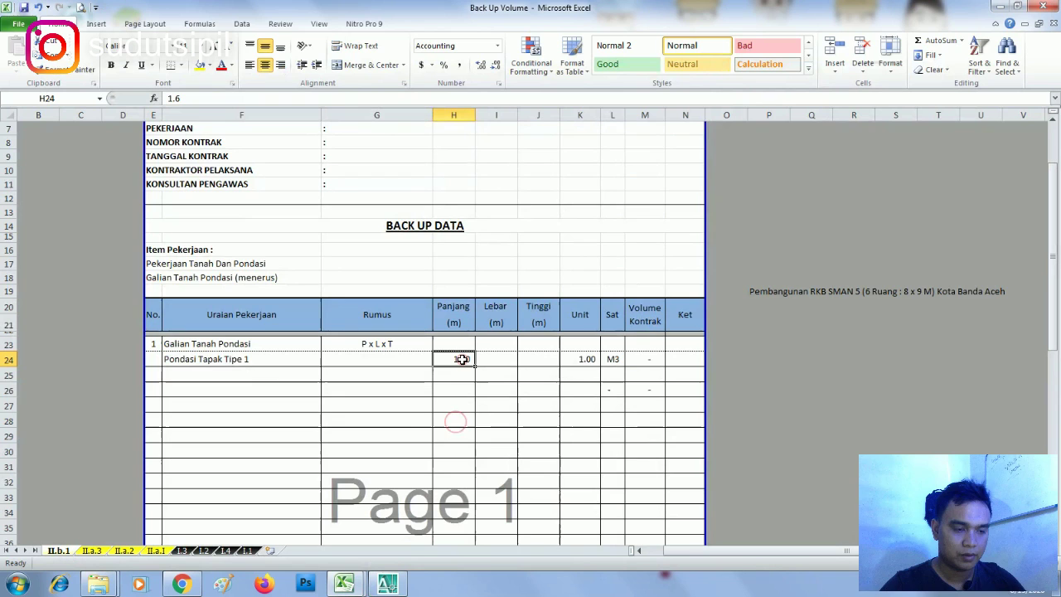
{"action": "type", "text": "=(90"}
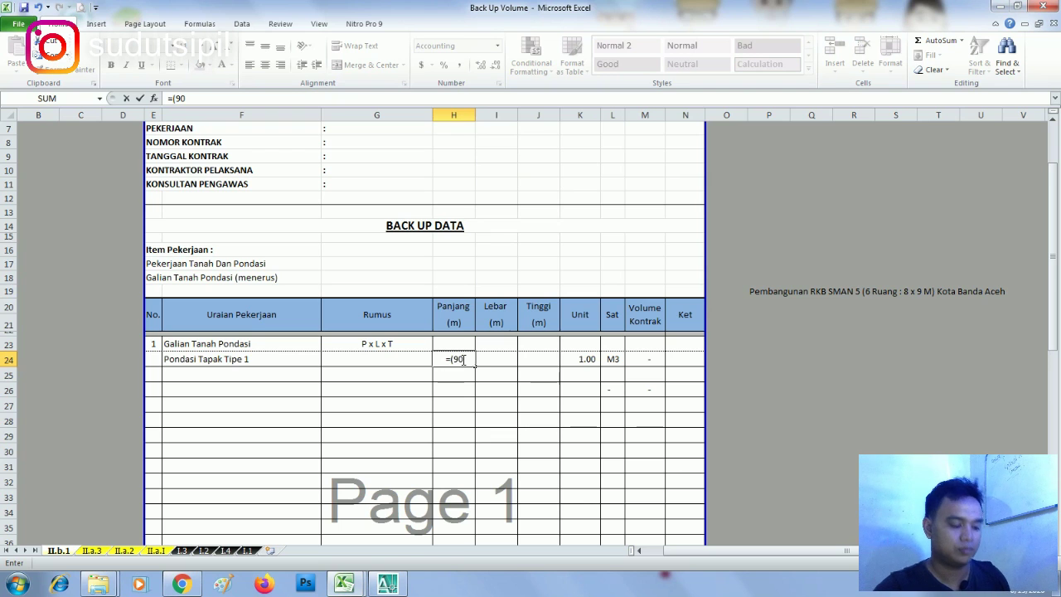
{"action": "key", "text": "Return"}
{"action": "key", "text": "Escape"}
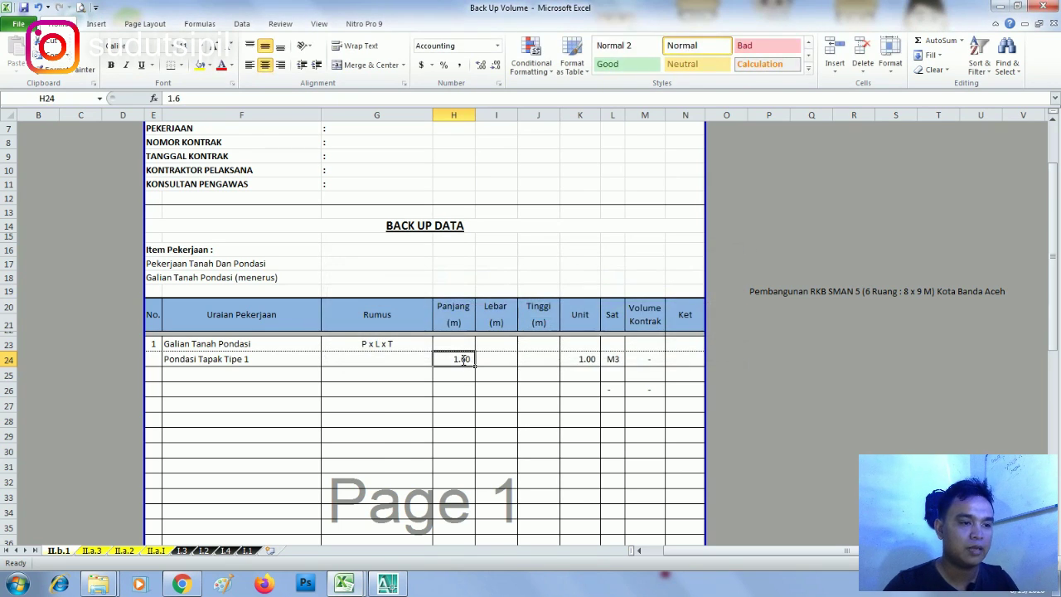
{"action": "type", "text": "90"}
{"action": "key", "text": "Return"}
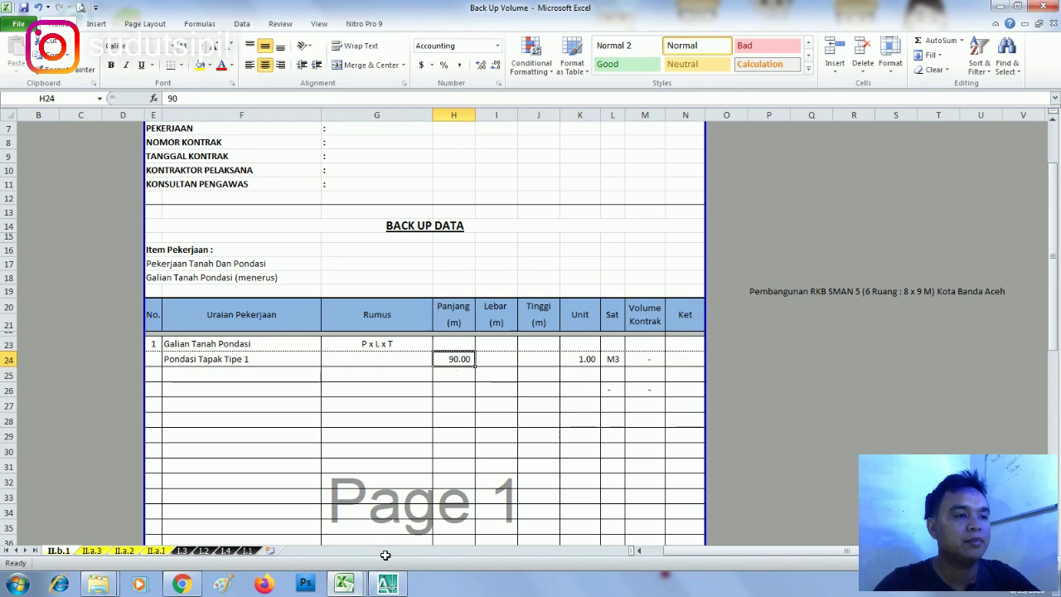
Step: Check the short foundation between axes 10 and 11 in AutoCAD, and set the Panjang in H24 of Back Up Volume to 93 m
{"action": "left_click", "coordinate": [387, 585]}
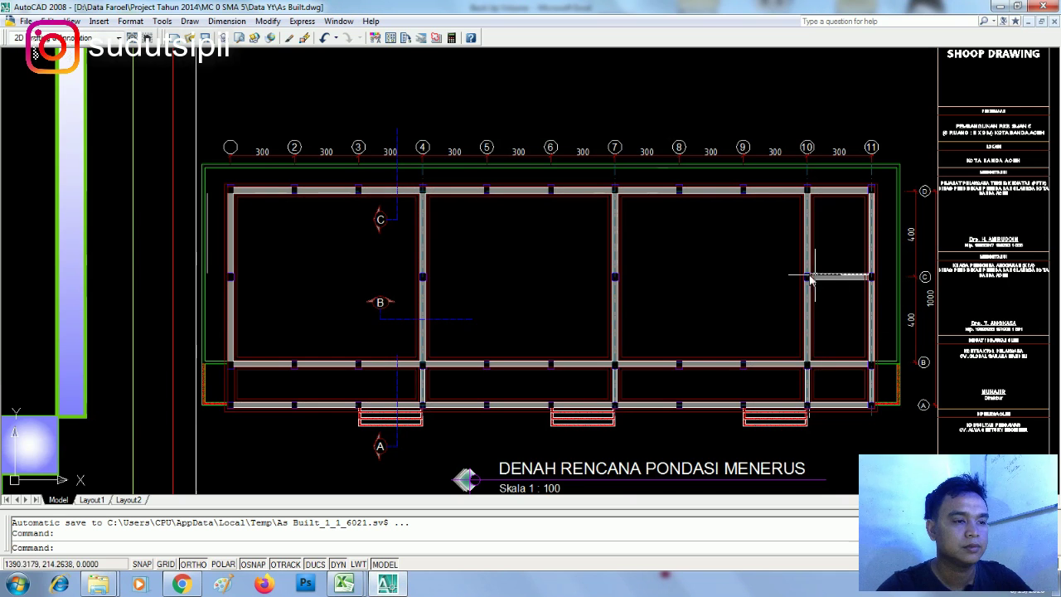
{"action": "key", "text": "alt+Tab"}
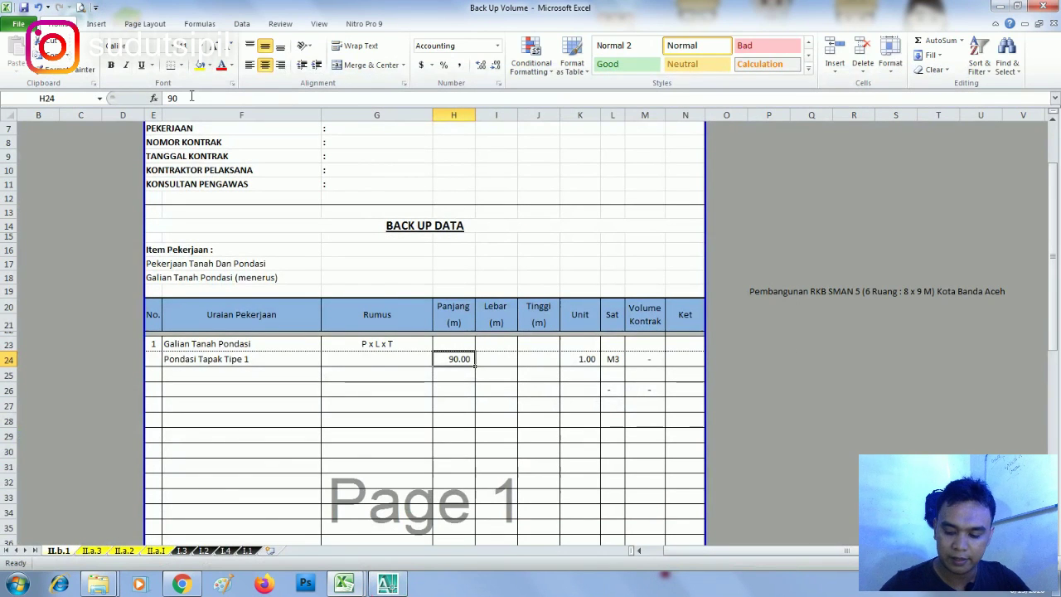
{"action": "left_click", "coordinate": [190, 97]}
{"action": "key", "text": "Return"}
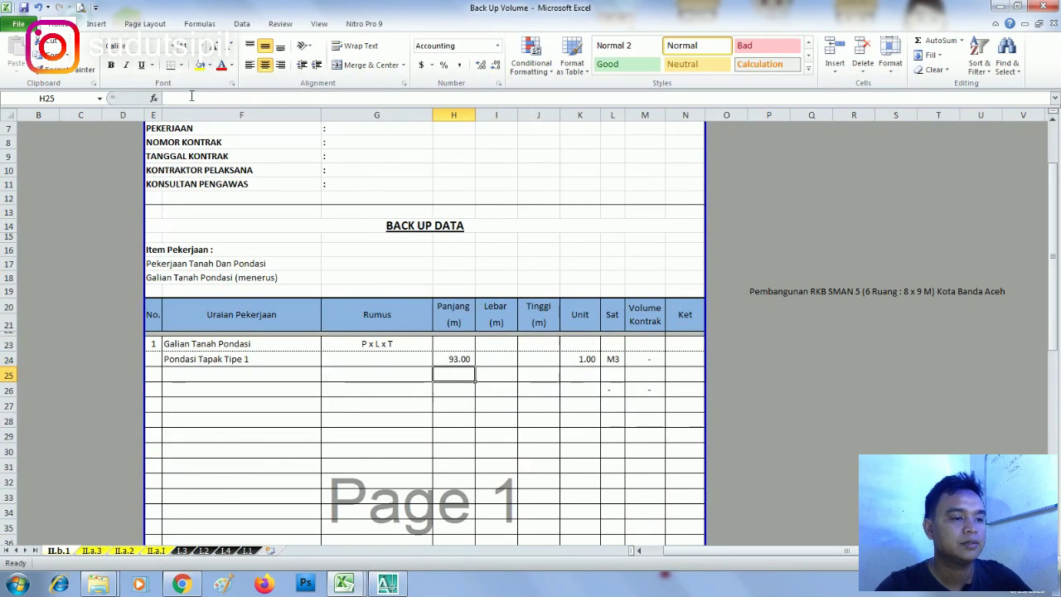
{"action": "left_click", "coordinate": [389, 359]}
{"action": "left_click", "coordinate": [452, 357]}
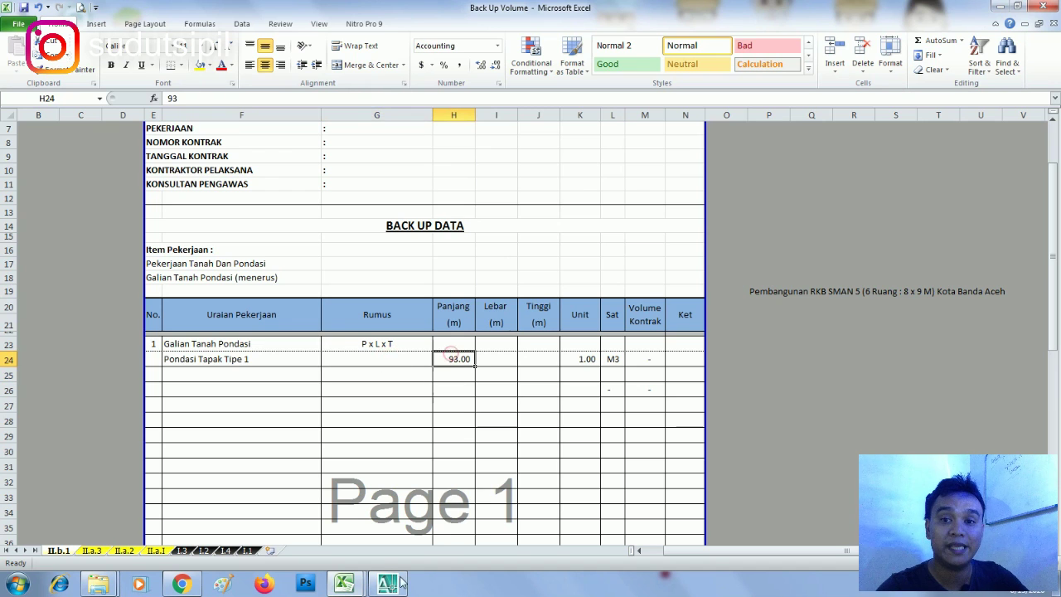
Step: Switch to AutoCAD and examine the 10 m cross-direction foundation lines between axes A and D in the Denah Rencana Pondasi Menerus plan
{"action": "mouse_move", "coordinate": [387, 583]}
{"action": "left_click", "coordinate": [440, 554]}
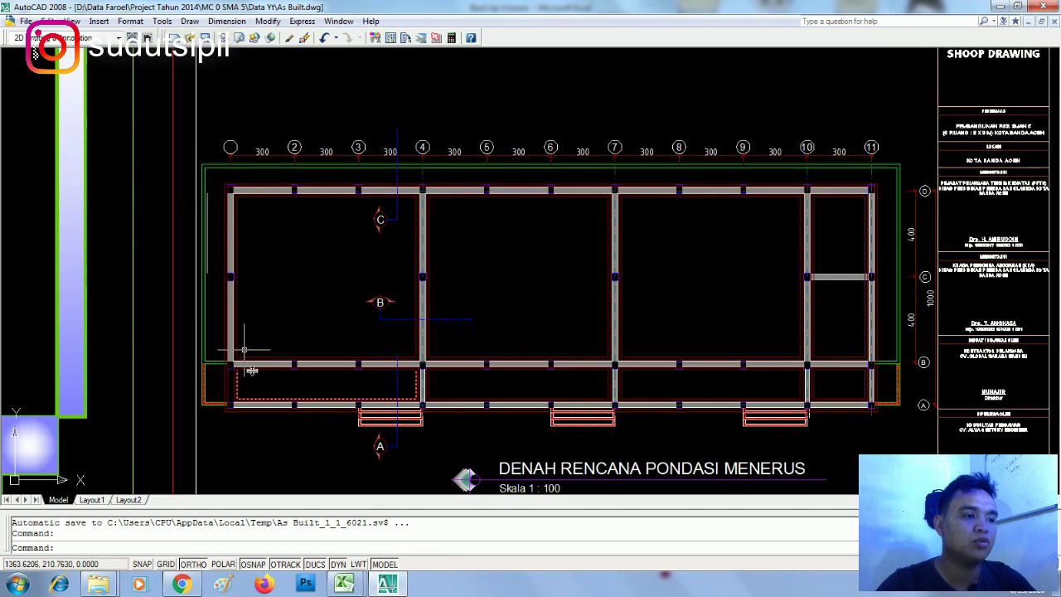
{"action": "left_click_drag", "start_coordinate": [493, 295], "coordinate": [611, 279]}
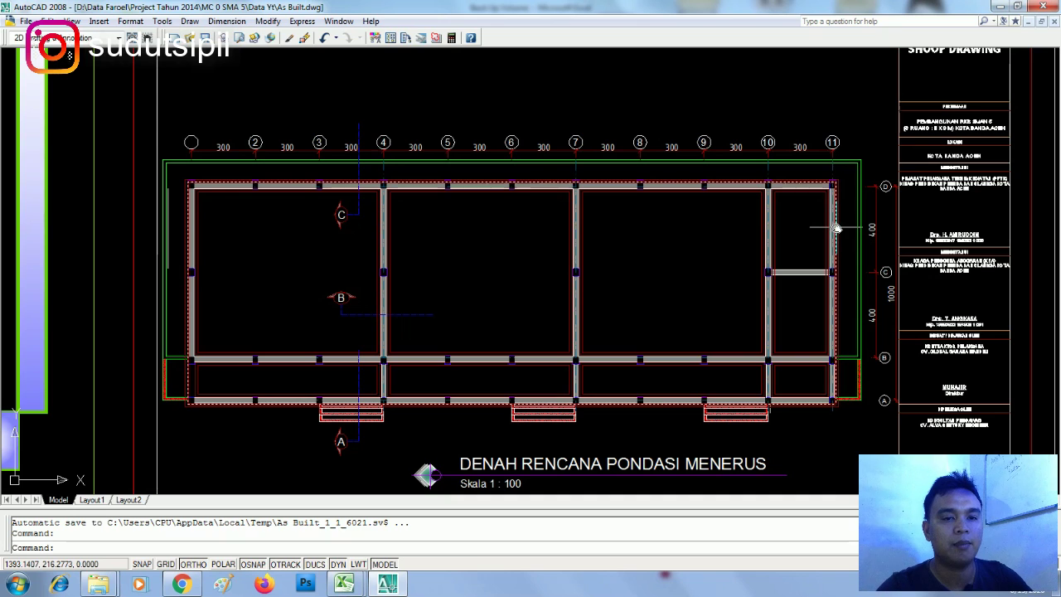
{"action": "left_click_drag", "start_coordinate": [845, 256], "coordinate": [690, 250]}
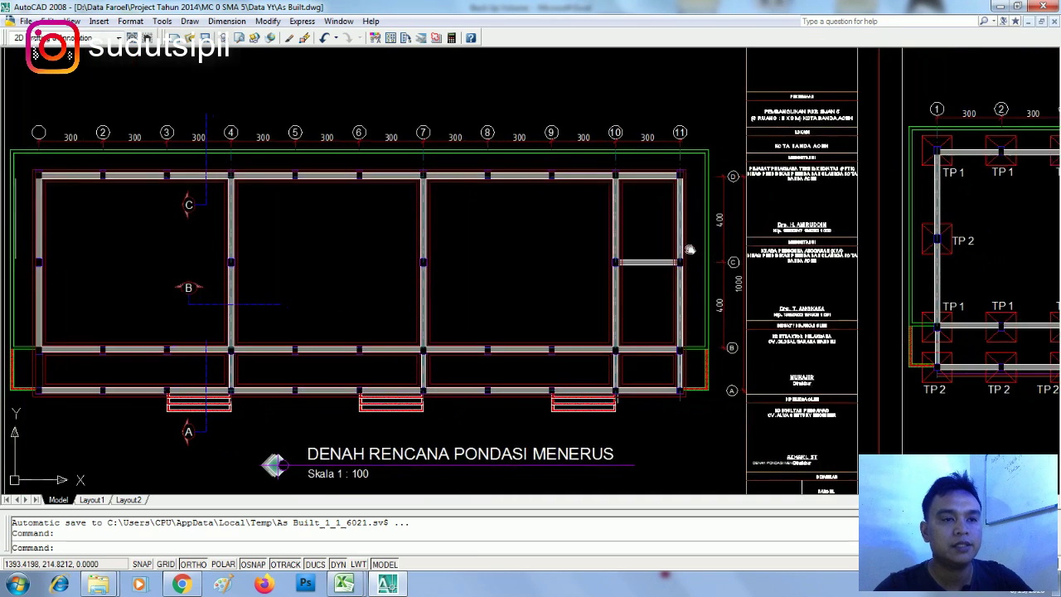
{"action": "scroll", "coordinate": [697, 253], "scroll_direction": "up", "scroll_amount": 3}
{"action": "scroll", "coordinate": [675, 263], "scroll_direction": "down", "scroll_amount": 2}
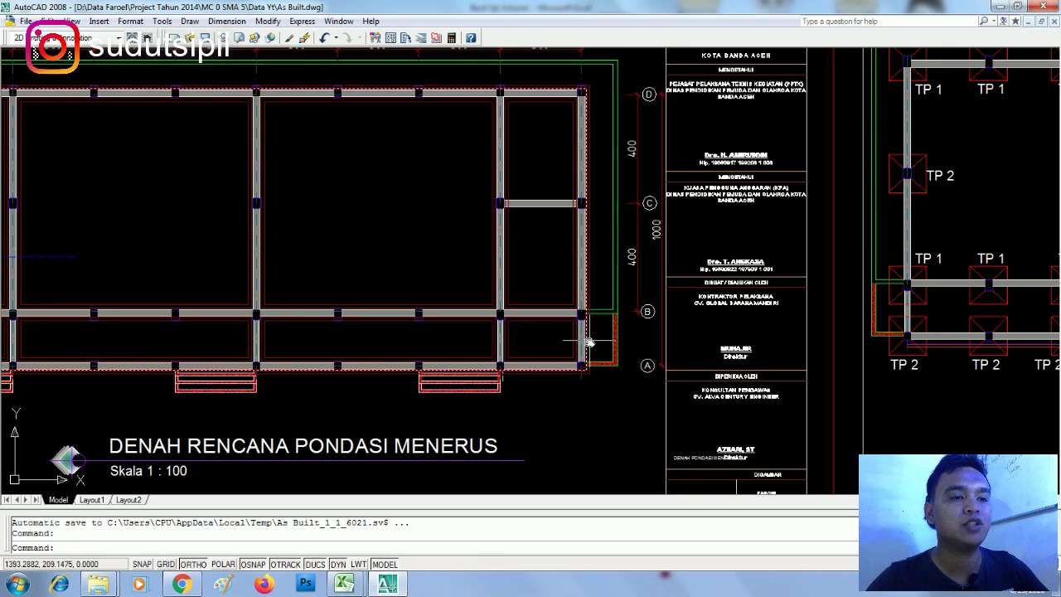
{"action": "scroll", "coordinate": [660, 235], "scroll_direction": "down", "scroll_amount": 1}
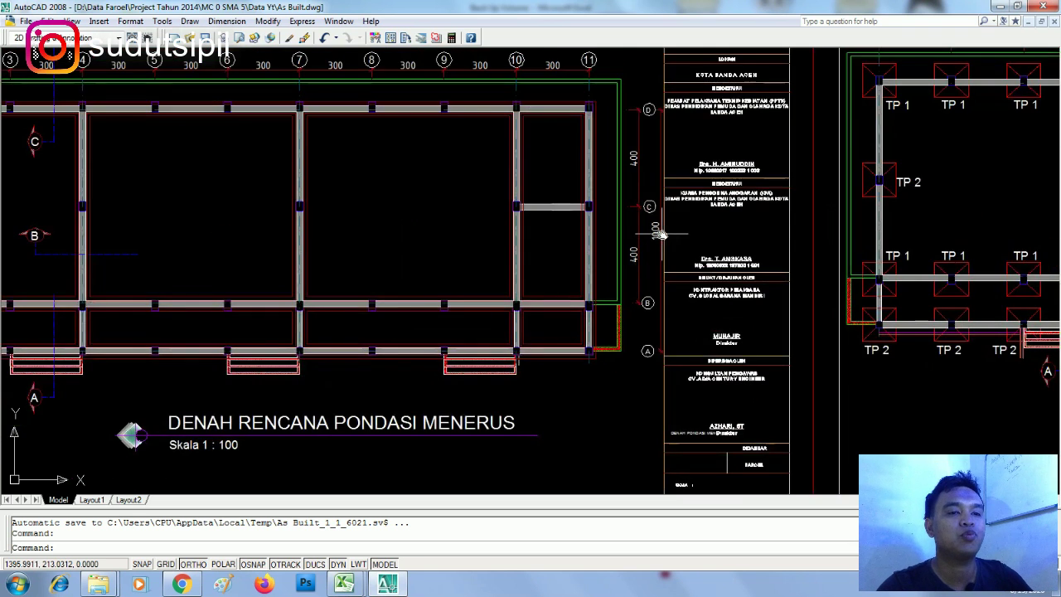
{"action": "left_click_drag", "start_coordinate": [659, 234], "coordinate": [900, 251]}
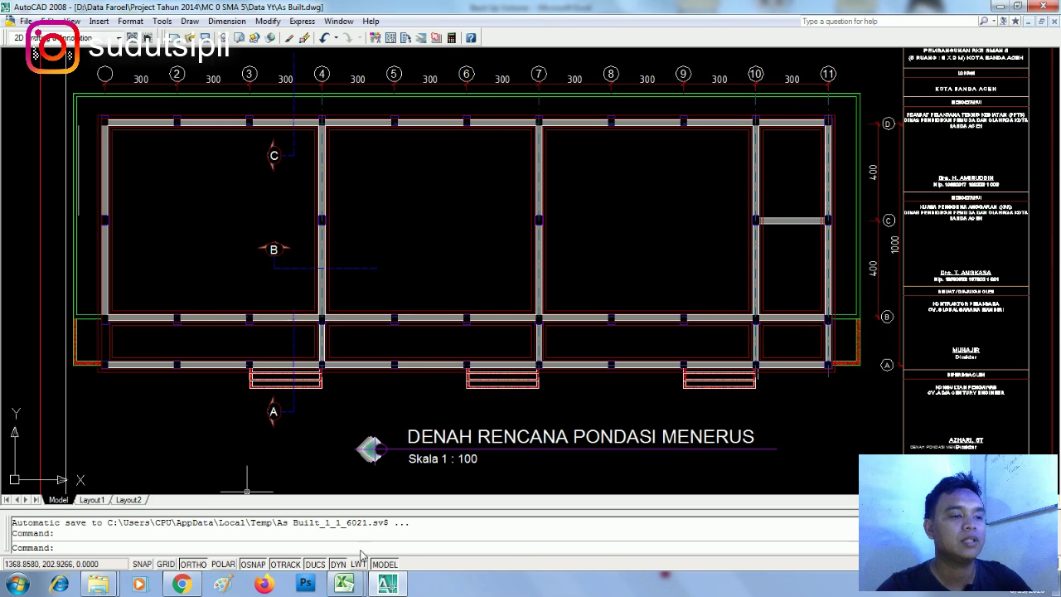
Step: Switch back to the Back Up Volume workbook and change the Panjang in H24 to the formula =93+50
{"action": "left_click", "coordinate": [396, 583]}
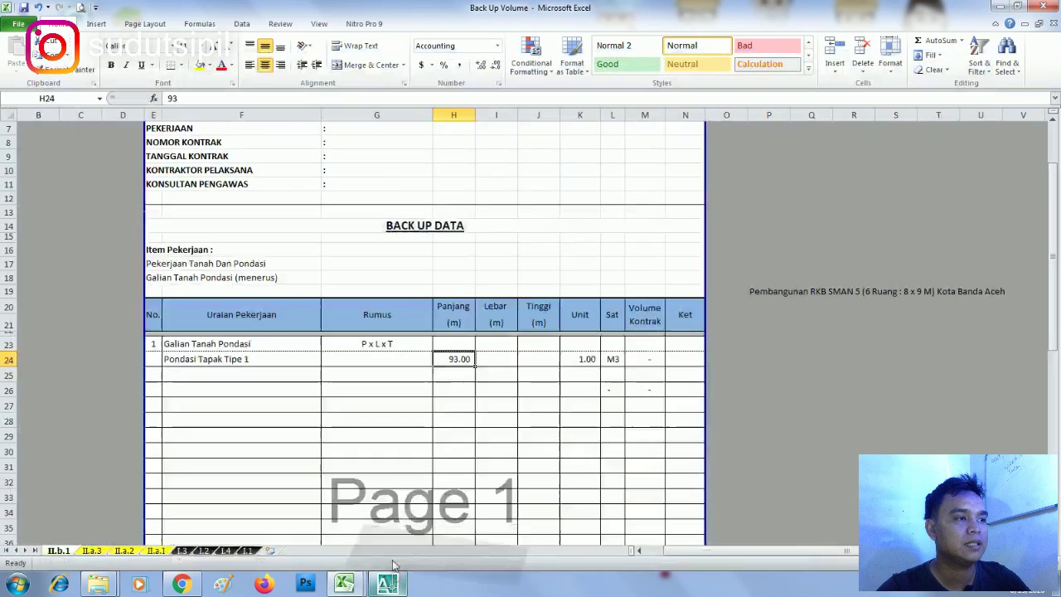
{"action": "left_click", "coordinate": [202, 96]}
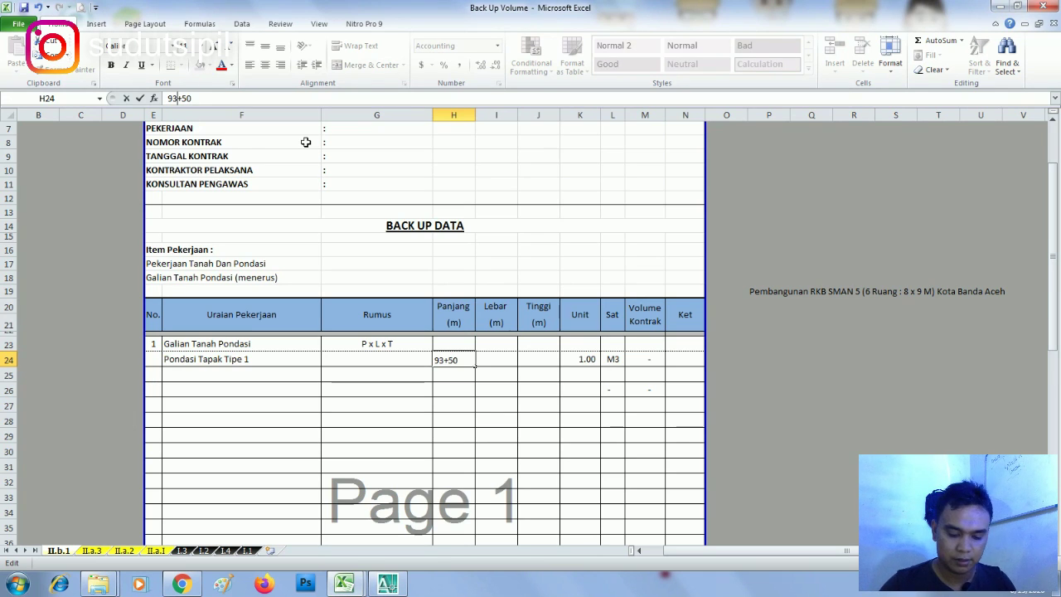
{"action": "type", "text": "="}
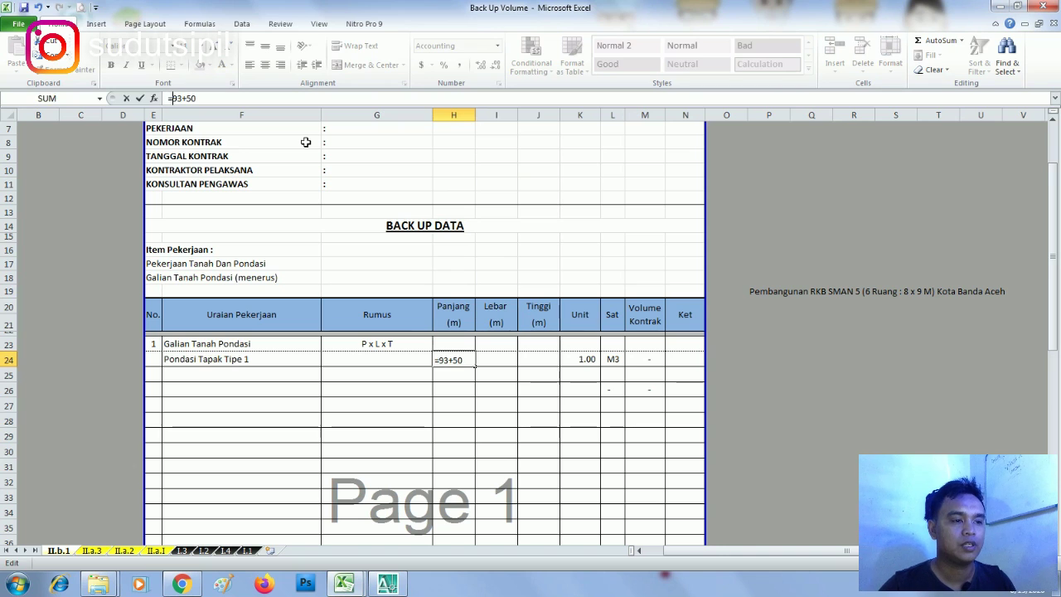
{"action": "key", "text": "Return"}
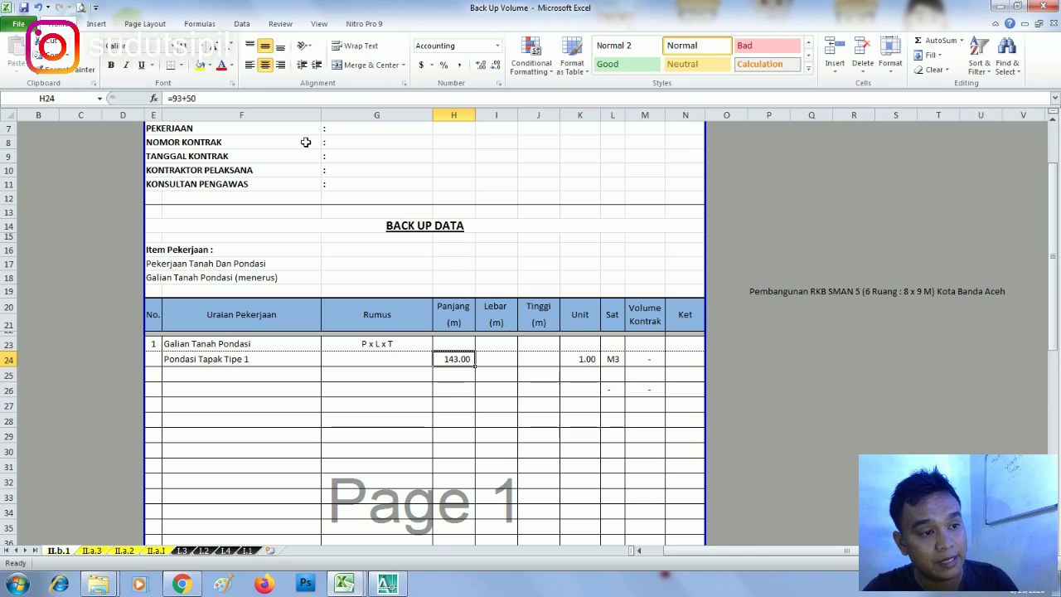
Step: Select the Lebar cell I24, switch to AutoCAD and check the excavation width in the POT. B-B foundation section
{"action": "left_click", "coordinate": [456, 401]}
{"action": "left_click", "coordinate": [506, 361]}
{"action": "key", "text": "alt+Tab"}
{"action": "scroll", "coordinate": [641, 312], "scroll_direction": "down", "scroll_amount": 5}
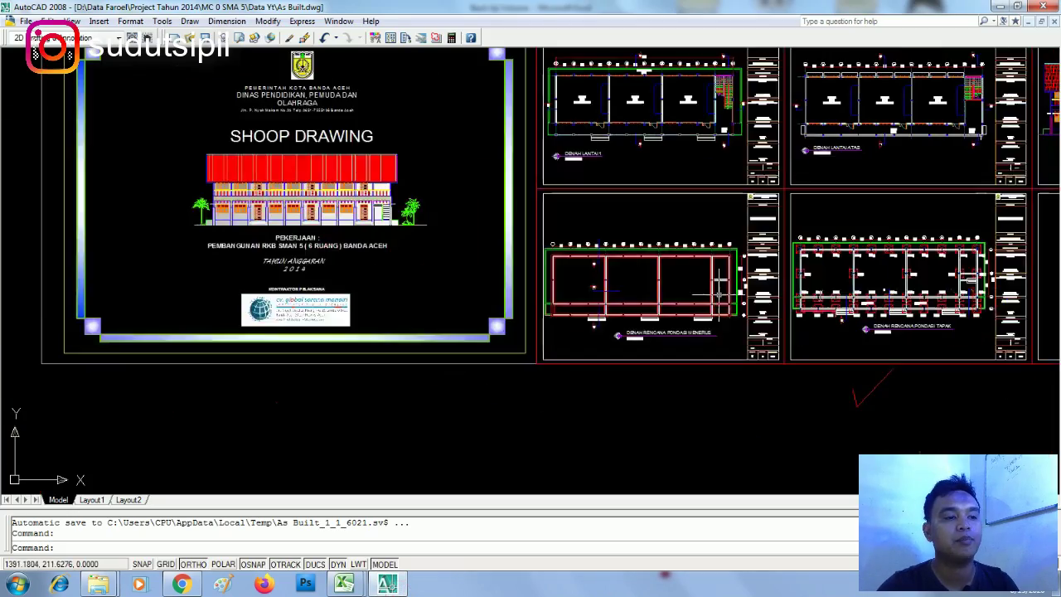
{"action": "scroll", "coordinate": [479, 307], "scroll_direction": "up", "scroll_amount": 4}
{"action": "scroll", "coordinate": [479, 305], "scroll_direction": "up", "scroll_amount": 6}
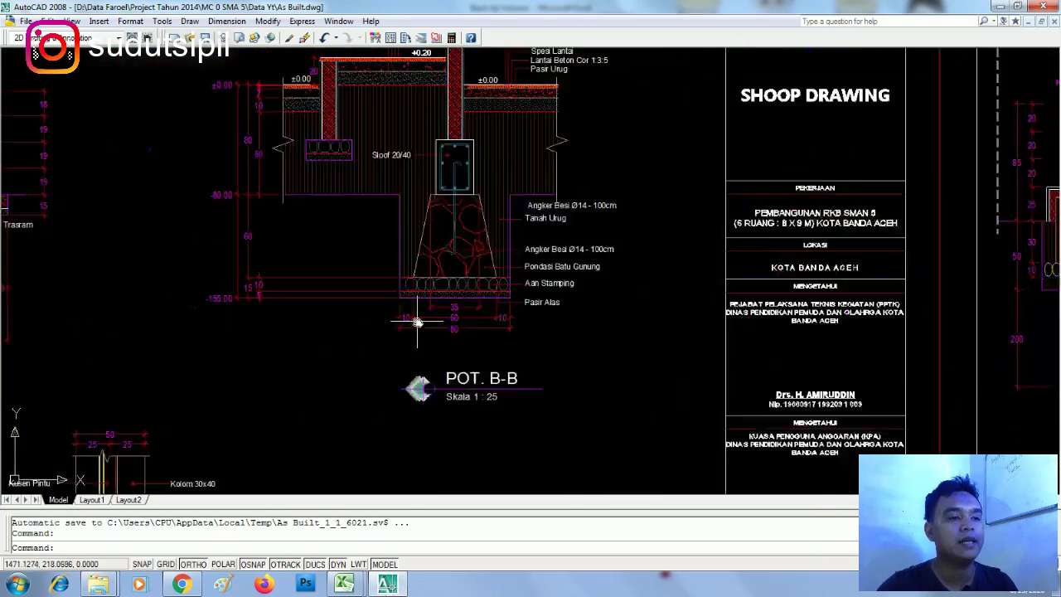
{"action": "scroll", "coordinate": [446, 324], "scroll_direction": "down", "scroll_amount": 2}
{"action": "scroll", "coordinate": [466, 369], "scroll_direction": "up", "scroll_amount": 3}
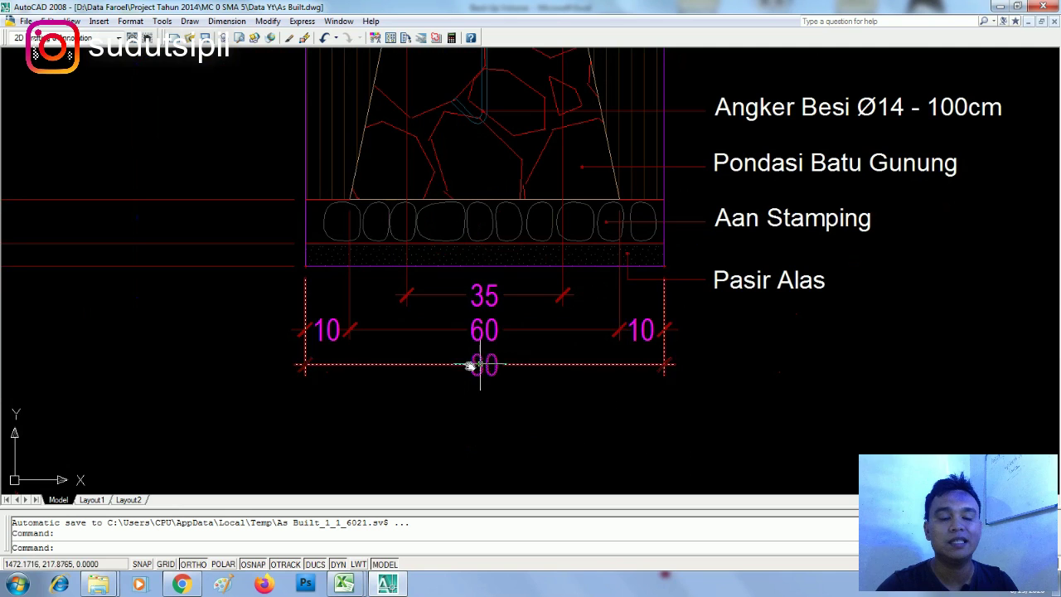
Step: Return to the Back Up Volume workbook and set the Lebar in I24 to 0.8 m
{"action": "left_click", "coordinate": [345, 585]}
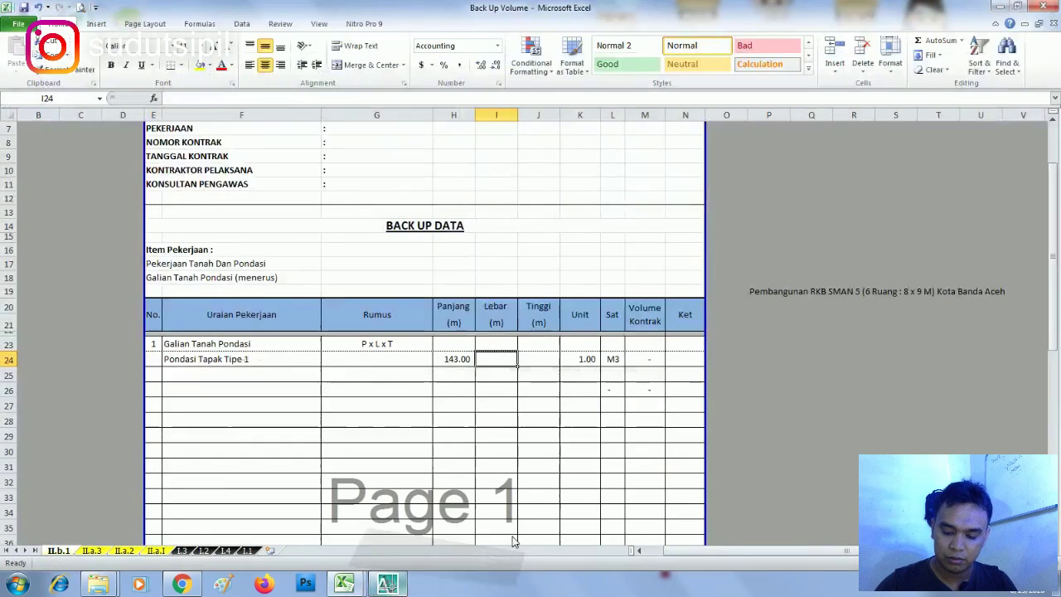
{"action": "type", "text": "0.8"}
{"action": "key", "text": "Return"}
{"action": "key", "text": "Up"}
{"action": "key", "text": "Right"}
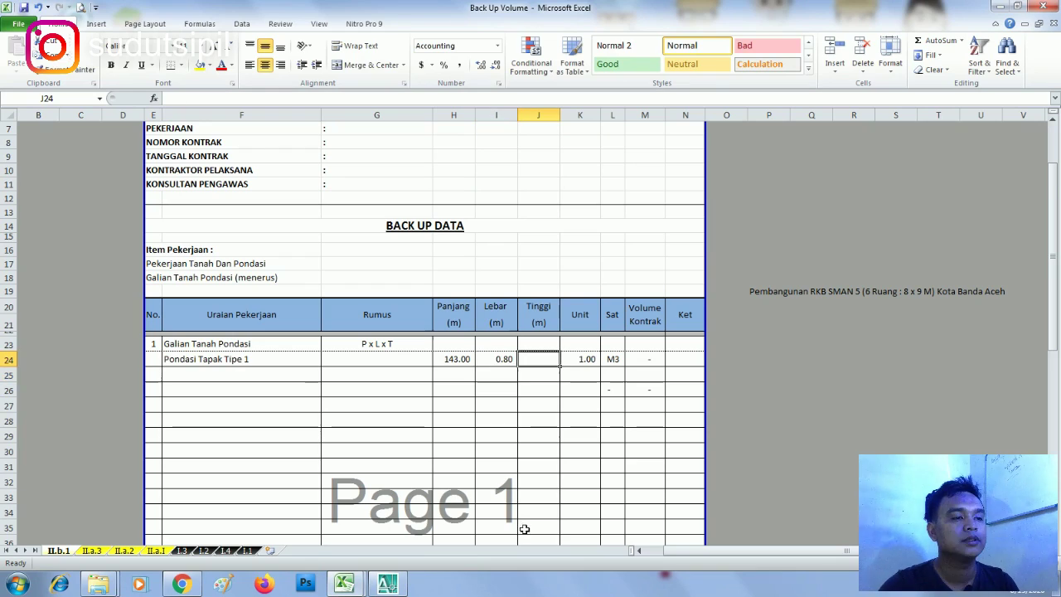
Step: Check the excavation depth in AutoCAD's POT. B-B section, and set the Tinggi in J24 of Back Up Volume to 0.75 m
{"action": "left_click", "coordinate": [387, 584]}
{"action": "scroll", "coordinate": [433, 218], "scroll_direction": "down", "scroll_amount": 3}
{"action": "scroll", "coordinate": [453, 334], "scroll_direction": "up", "scroll_amount": 2}
{"action": "scroll", "coordinate": [453, 333], "scroll_direction": "up", "scroll_amount": 2}
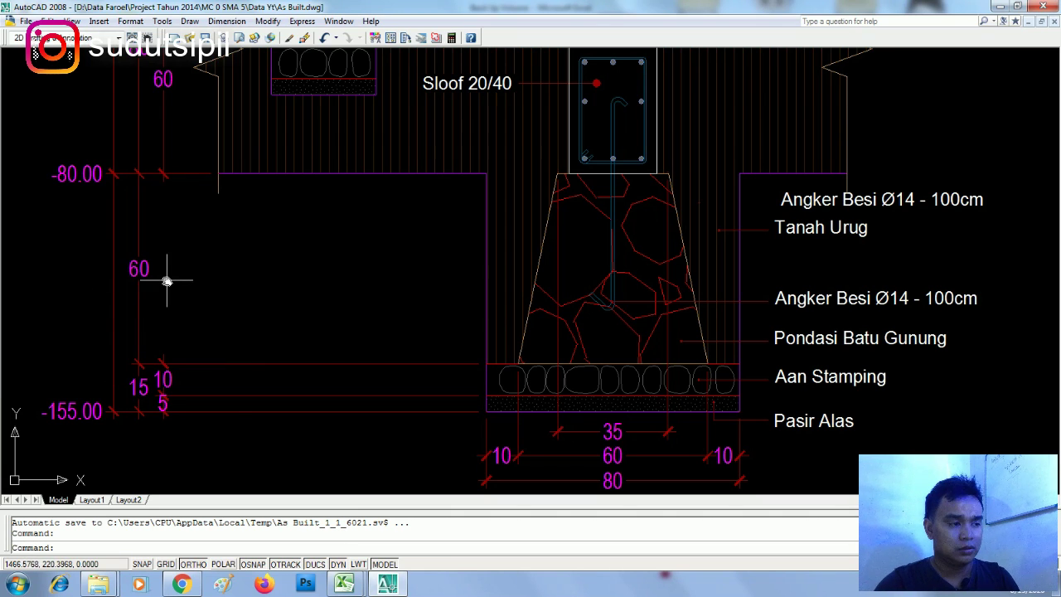
{"action": "left_click", "coordinate": [398, 587]}
{"action": "type", "text": "0.7"}
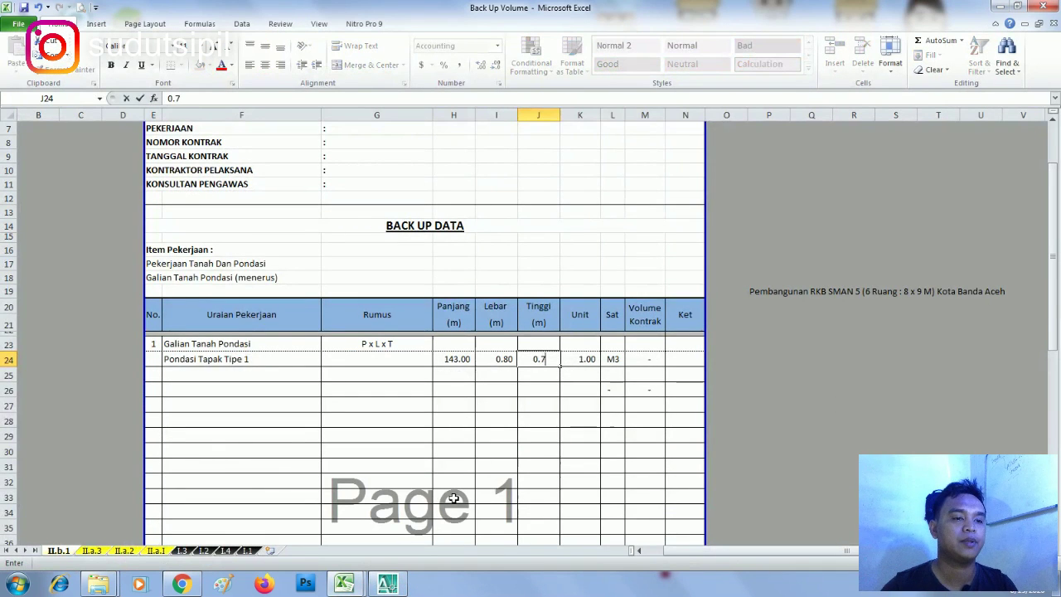
{"action": "key", "text": "Return"}
{"action": "key", "text": "Up"}
{"action": "key", "text": "Right"}
{"action": "key", "text": "Right"}
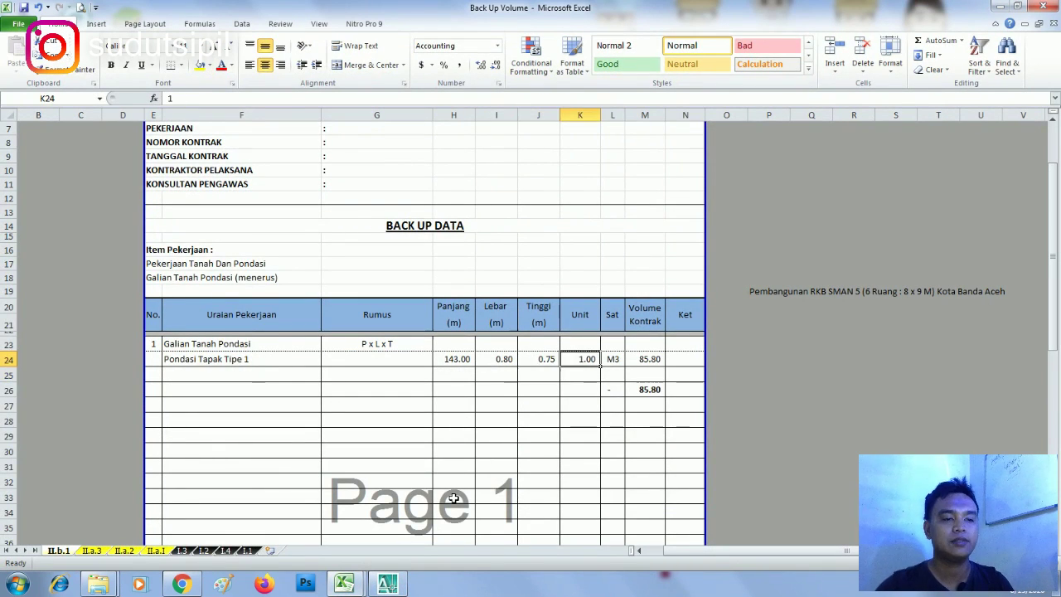
{"action": "left_click", "coordinate": [565, 455]}
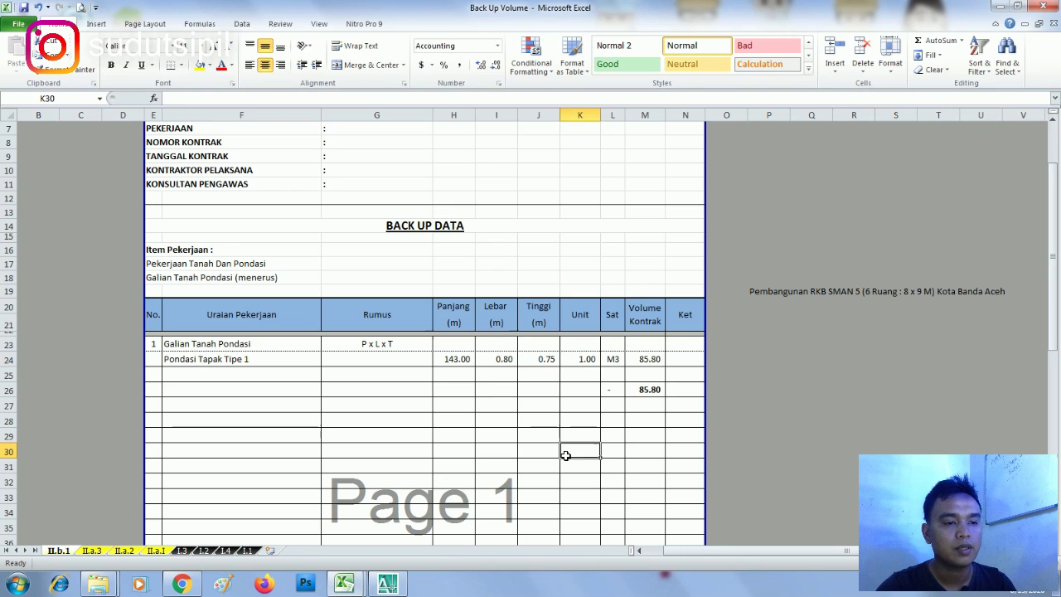
{"action": "left_click_drag", "start_coordinate": [614, 391], "coordinate": [649, 377]}
{"action": "key", "text": "Return"}
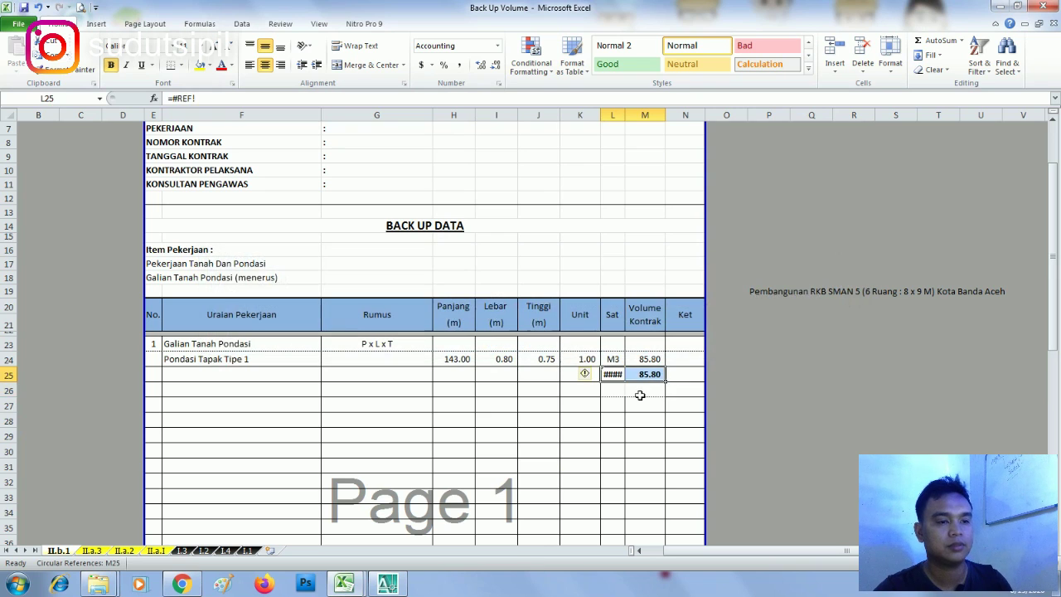
{"action": "key", "text": "ctrl+z"}
Step: Clear the total row cells K26:M26 and the Unit value in K24
{"action": "left_click_drag", "start_coordinate": [658, 390], "coordinate": [595, 398]}
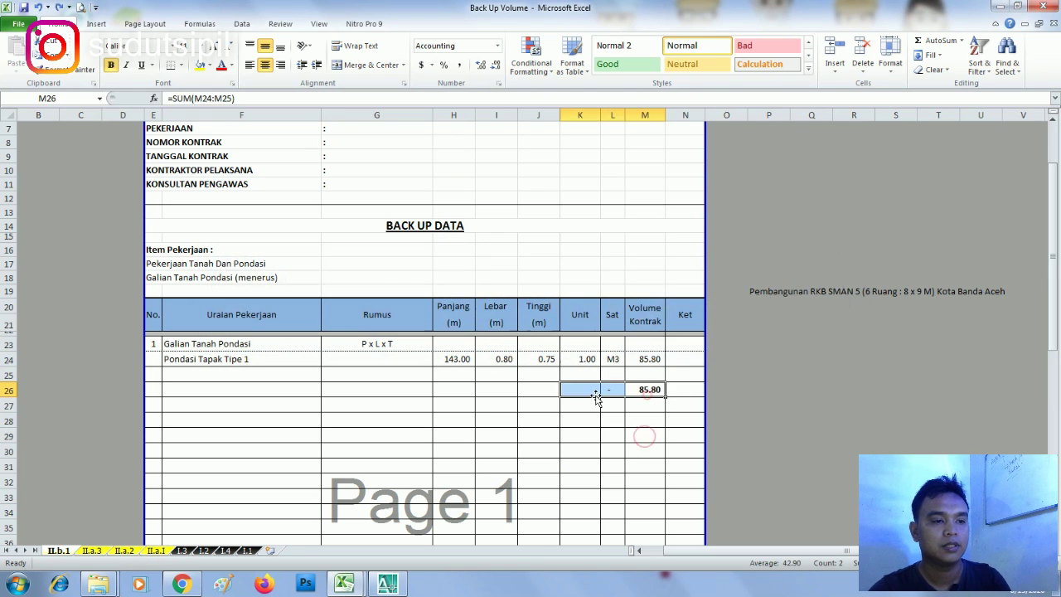
{"action": "key", "text": "Delete"}
{"action": "left_click", "coordinate": [641, 407]}
{"action": "left_click", "coordinate": [585, 359]}
{"action": "key", "text": "Delete"}
{"action": "left_click", "coordinate": [645, 357]}
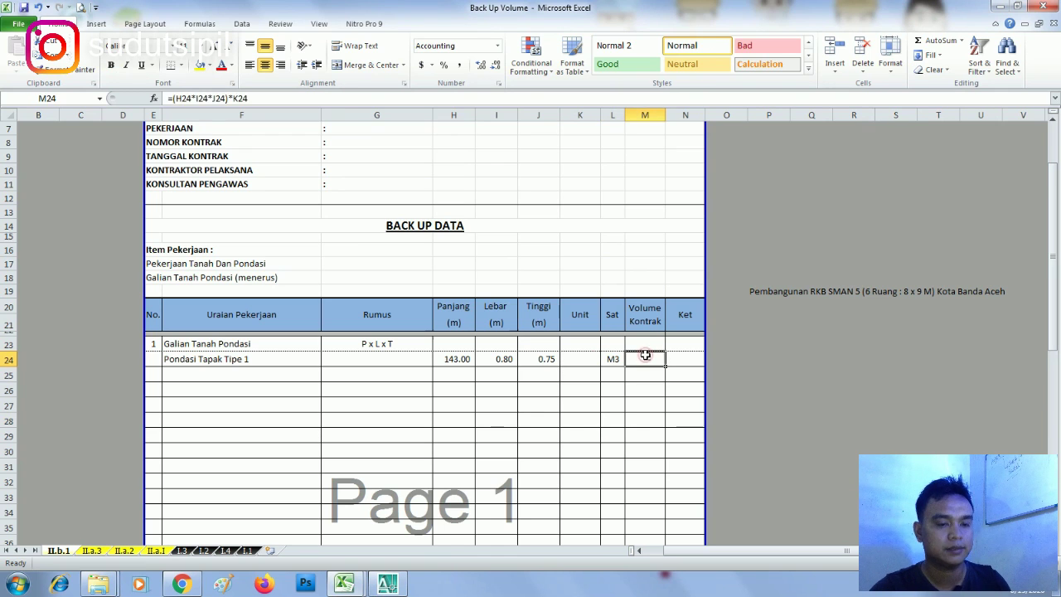
{"action": "type", "text": "="}
{"action": "left_click", "coordinate": [538, 360]}
{"action": "type", "text": "*"}
{"action": "left_click", "coordinate": [504, 361]}
{"action": "type", "text": "*"}
{"action": "left_click", "coordinate": [450, 360]}
{"action": "type", "text": "*"}
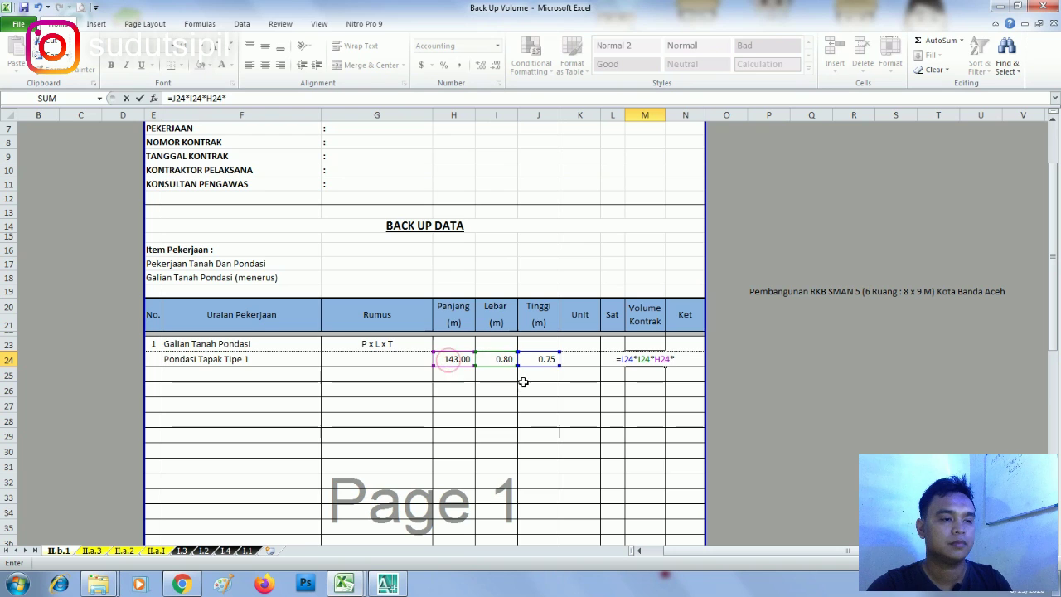
{"action": "key", "text": "Return"}
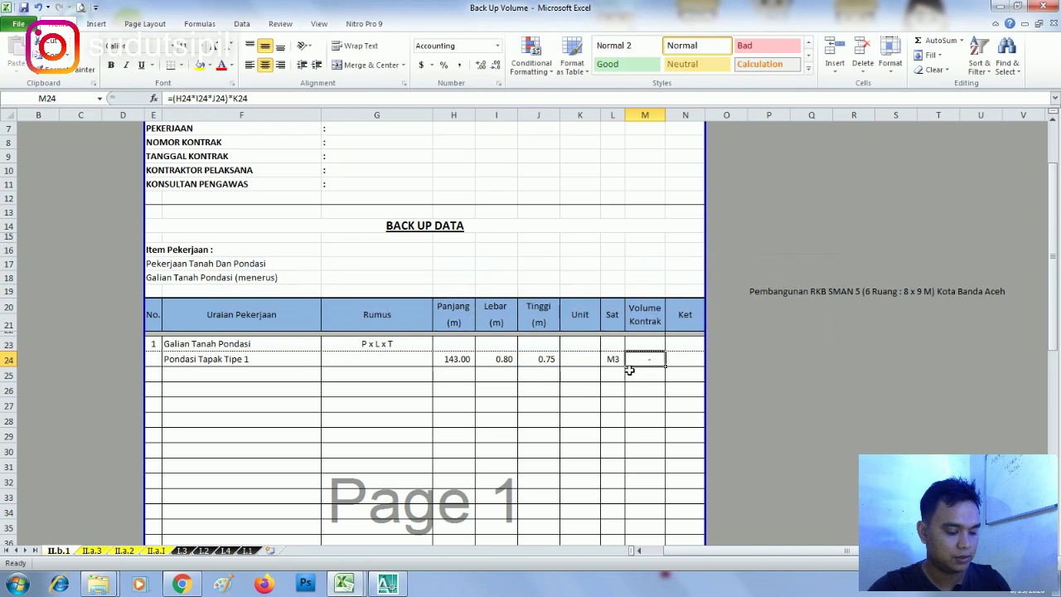
Step: Remove the Unit factor from the Volume Kontrak formula in M24 so it reads =(H24*I24*J24)
{"action": "double_click", "coordinate": [658, 363]}
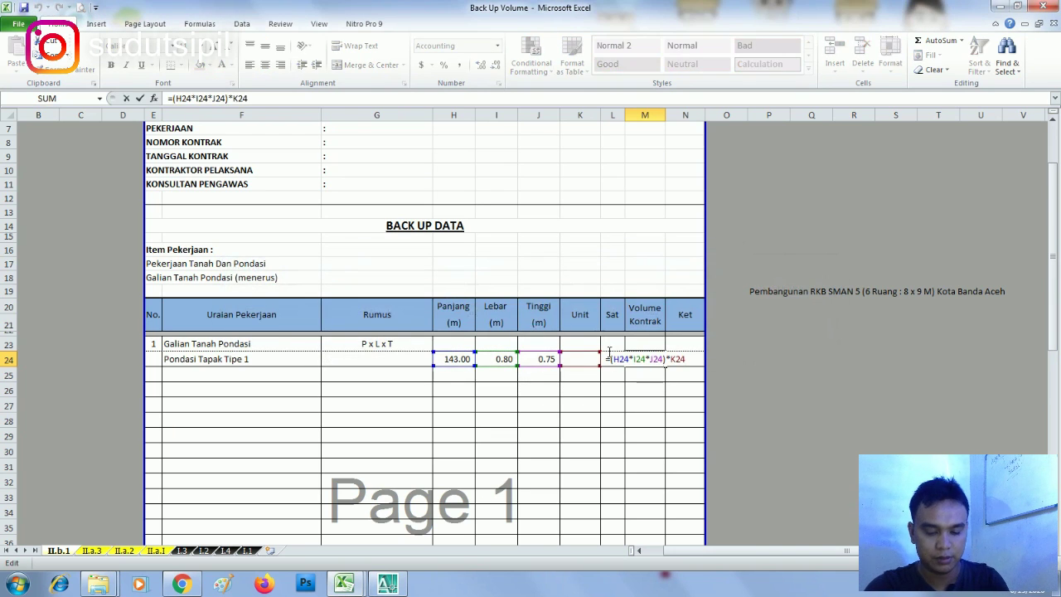
{"action": "key", "text": "BackSpace"}
{"action": "key", "text": "BackSpace"}
{"action": "key", "text": "BackSpace"}
{"action": "key", "text": "BackSpace"}
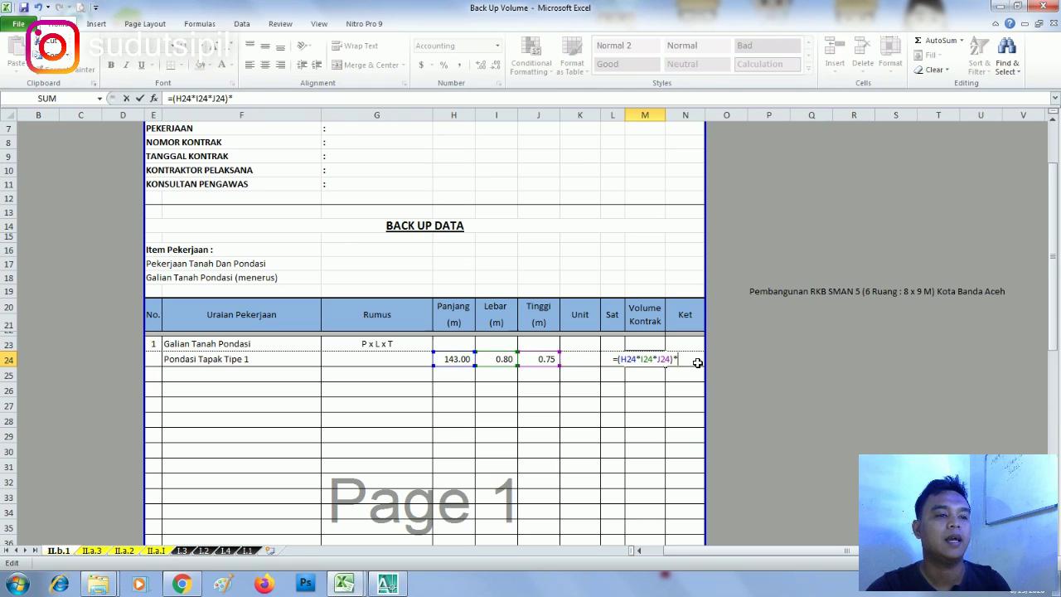
{"action": "key", "text": "Return"}
{"action": "left_click", "coordinate": [598, 432]}
Step: Format the Volume Kontrak result in M24 as bold with a light olive green fill
{"action": "left_click", "coordinate": [641, 361]}
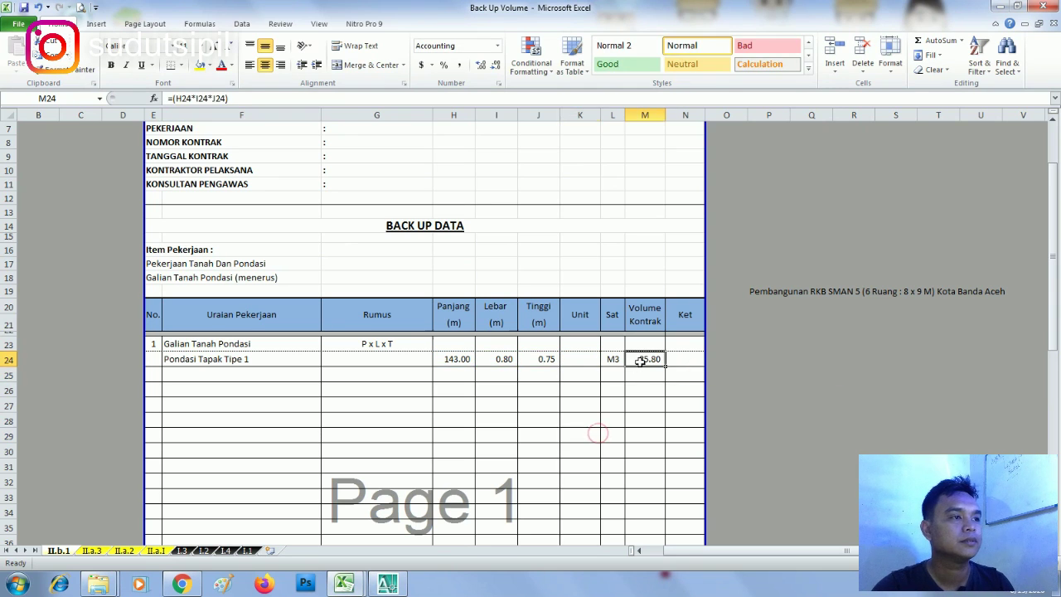
{"action": "left_click", "coordinate": [110, 65]}
{"action": "left_click", "coordinate": [210, 65]}
{"action": "left_click", "coordinate": [264, 116]}
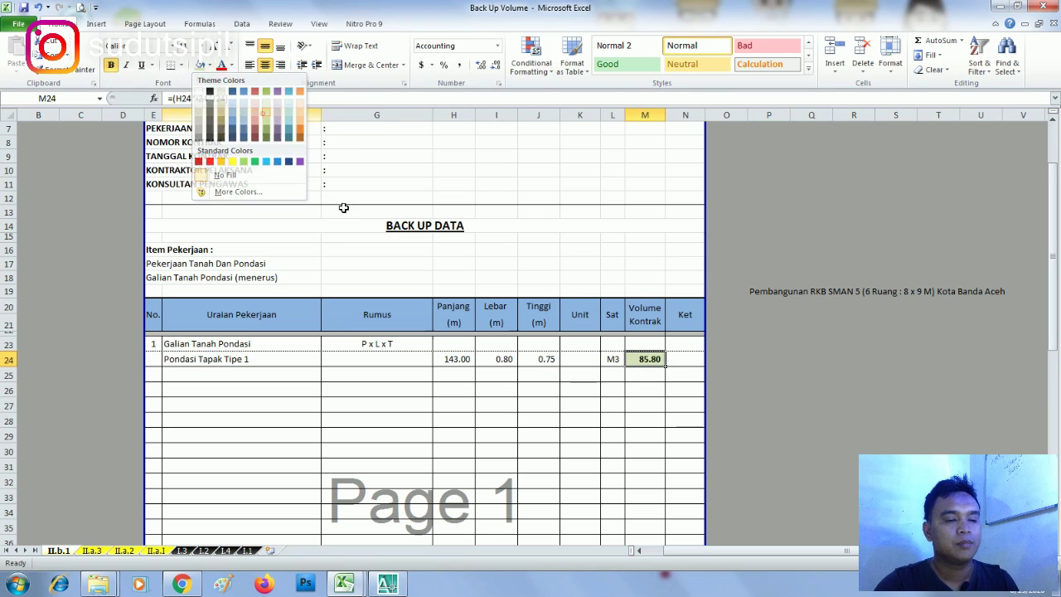
Step: Check the excavation length, width and height in row 24 of Back Up Volume against AutoCAD's foundation plan and POT. B-B section
{"action": "left_click", "coordinate": [457, 359]}
{"action": "left_click", "coordinate": [386, 584]}
{"action": "scroll", "coordinate": [433, 340], "scroll_direction": "down", "scroll_amount": 2}
{"action": "scroll", "coordinate": [433, 340], "scroll_direction": "down", "scroll_amount": 2}
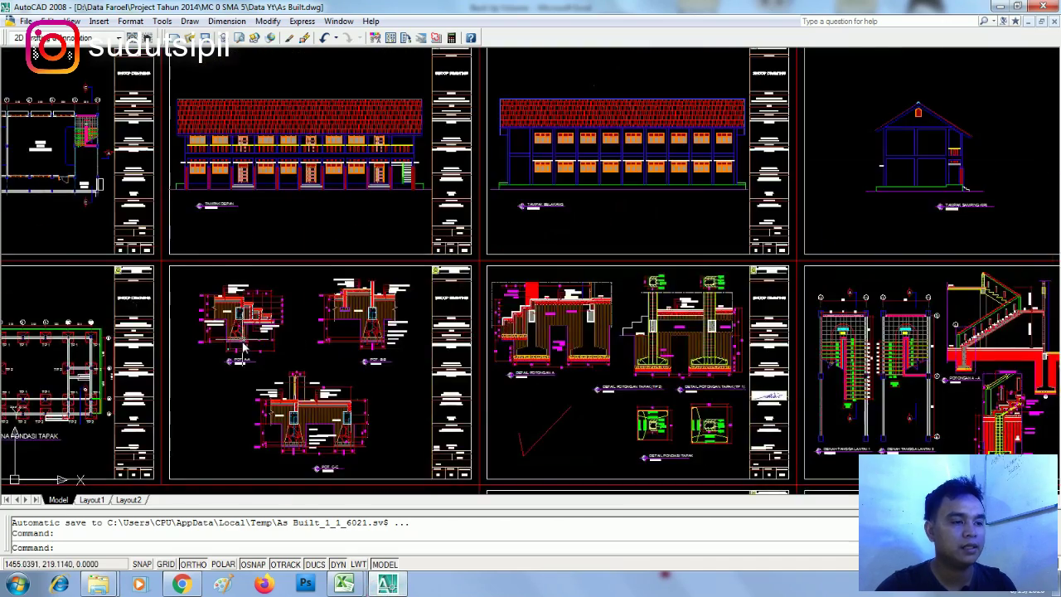
{"action": "scroll", "coordinate": [302, 336], "scroll_direction": "up", "scroll_amount": 1}
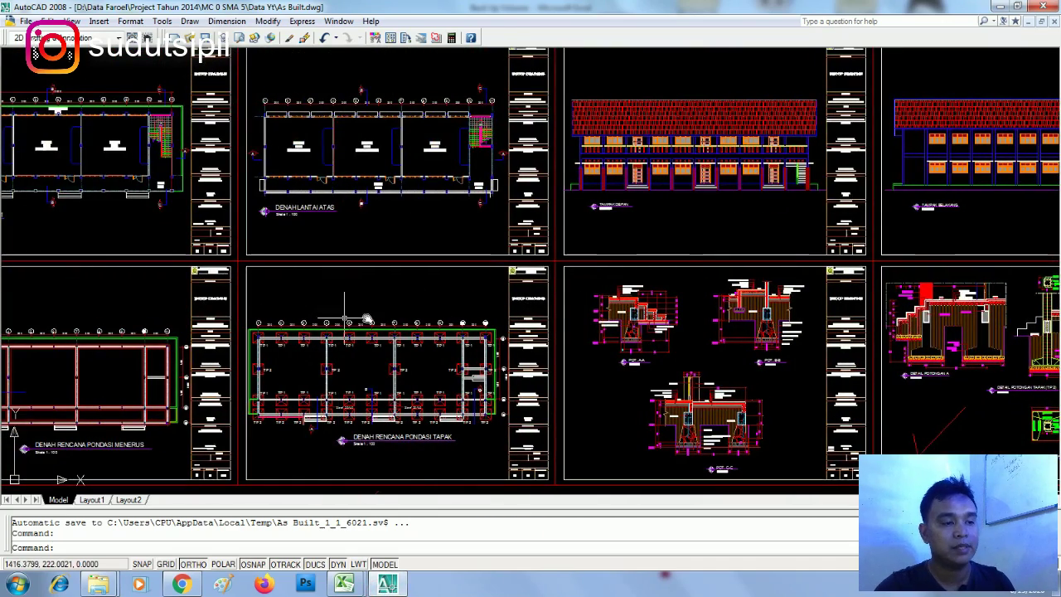
{"action": "scroll", "coordinate": [398, 398], "scroll_direction": "up", "scroll_amount": 2}
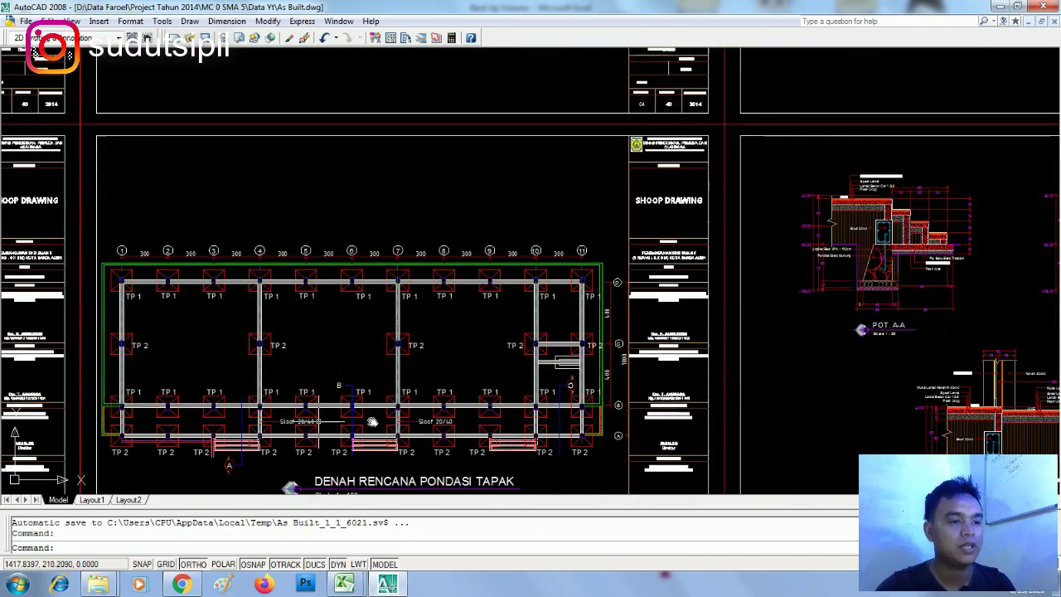
{"action": "left_click", "coordinate": [344, 584]}
{"action": "left_click", "coordinate": [497, 359]}
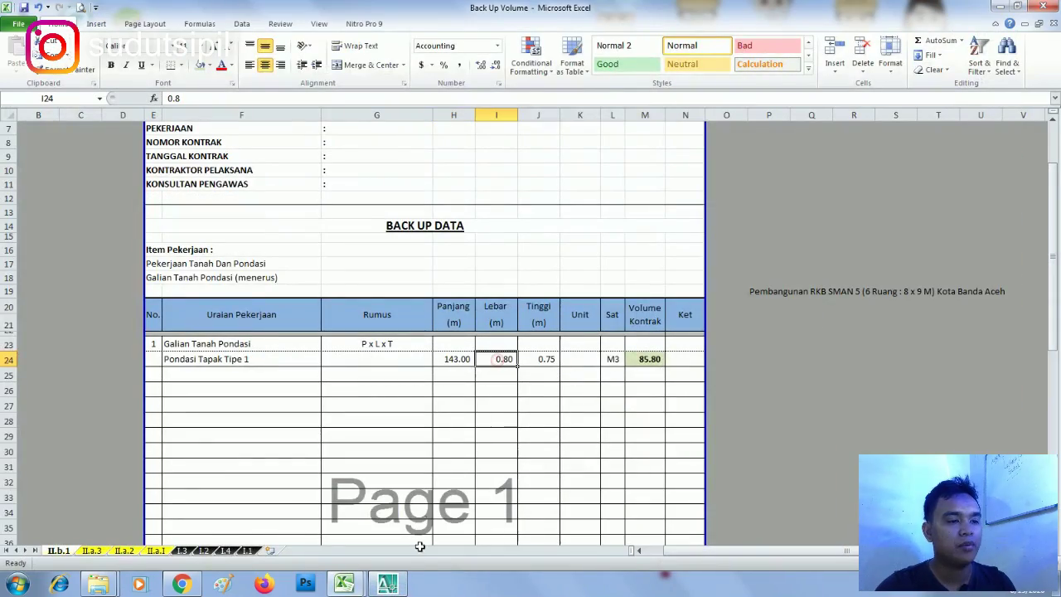
{"action": "left_click", "coordinate": [387, 585]}
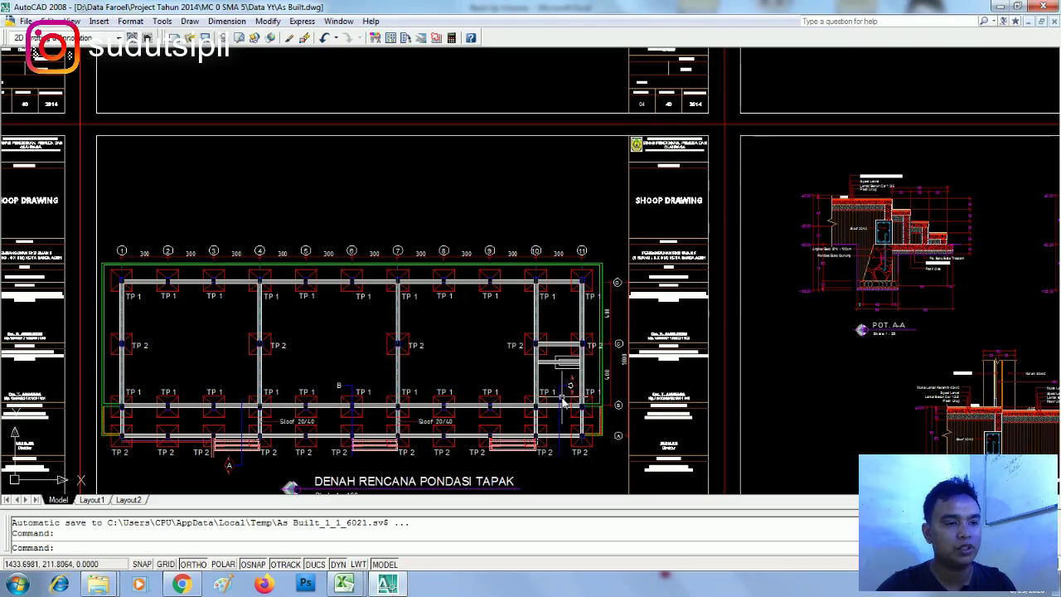
{"action": "scroll", "coordinate": [565, 340], "scroll_direction": "up", "scroll_amount": 5}
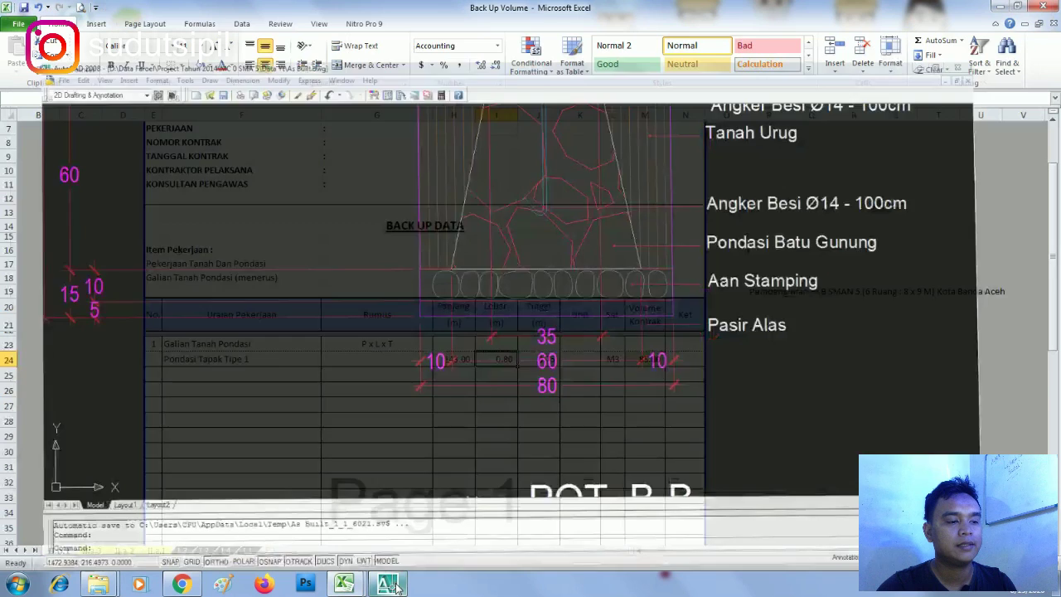
{"action": "left_click", "coordinate": [344, 584]}
{"action": "left_click", "coordinate": [547, 358]}
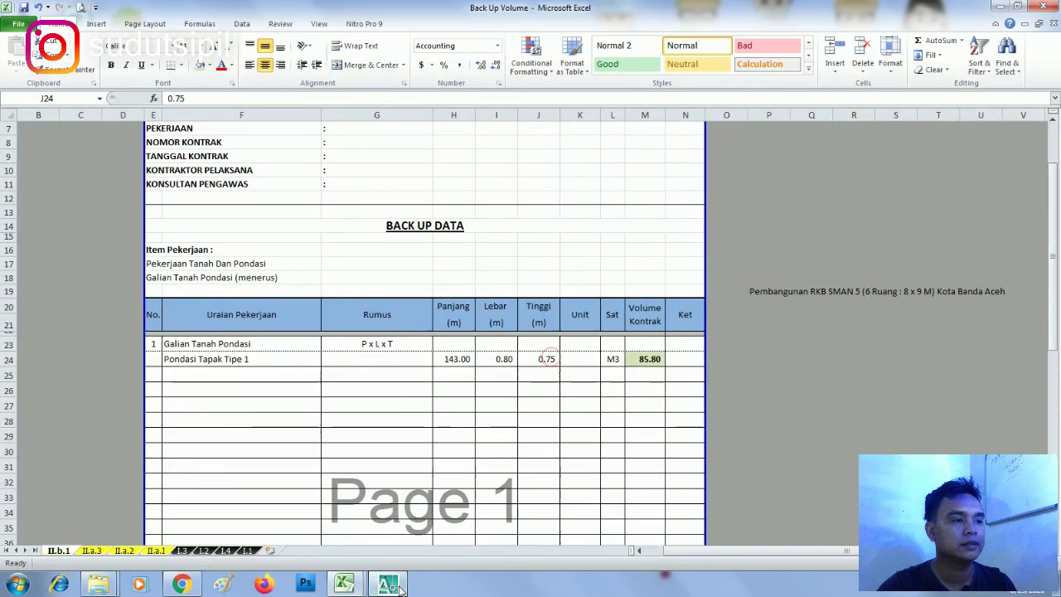
{"action": "left_click", "coordinate": [387, 585]}
{"action": "mouse_move", "coordinate": [367, 308]}
{"action": "left_mouse_down"}
{"action": "mouse_move", "coordinate": [344, 334]}
{"action": "mouse_move", "coordinate": [406, 206]}
{"action": "left_mouse_up"}
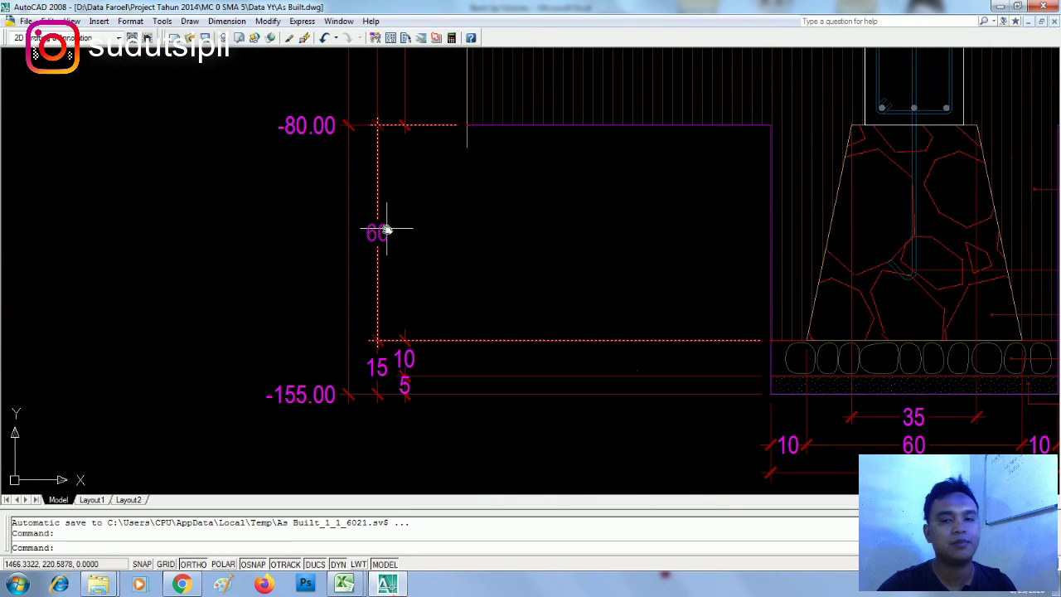
{"action": "left_click", "coordinate": [387, 581]}
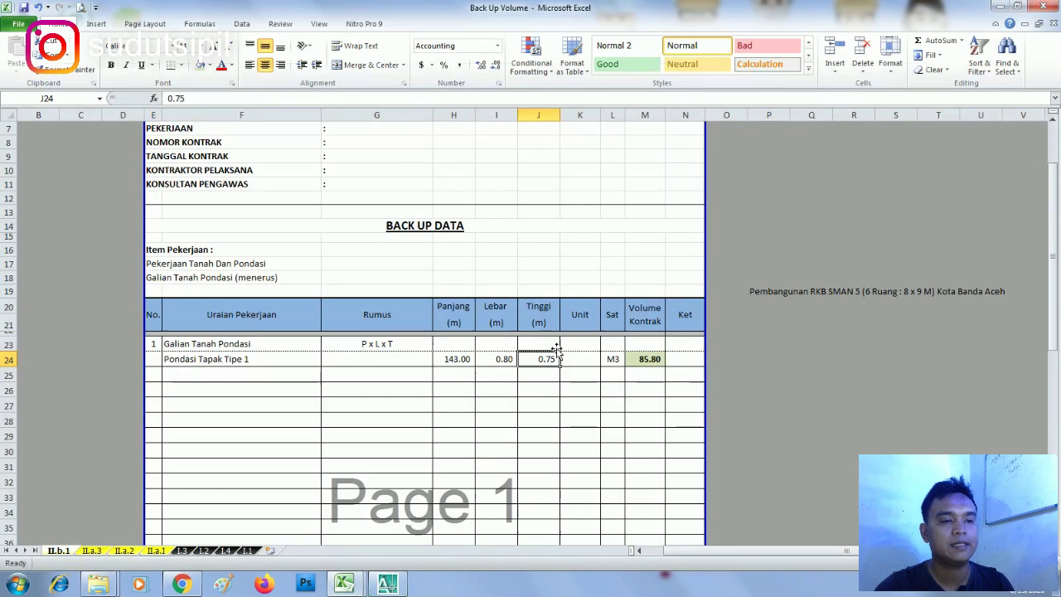
{"action": "left_click", "coordinate": [641, 361]}
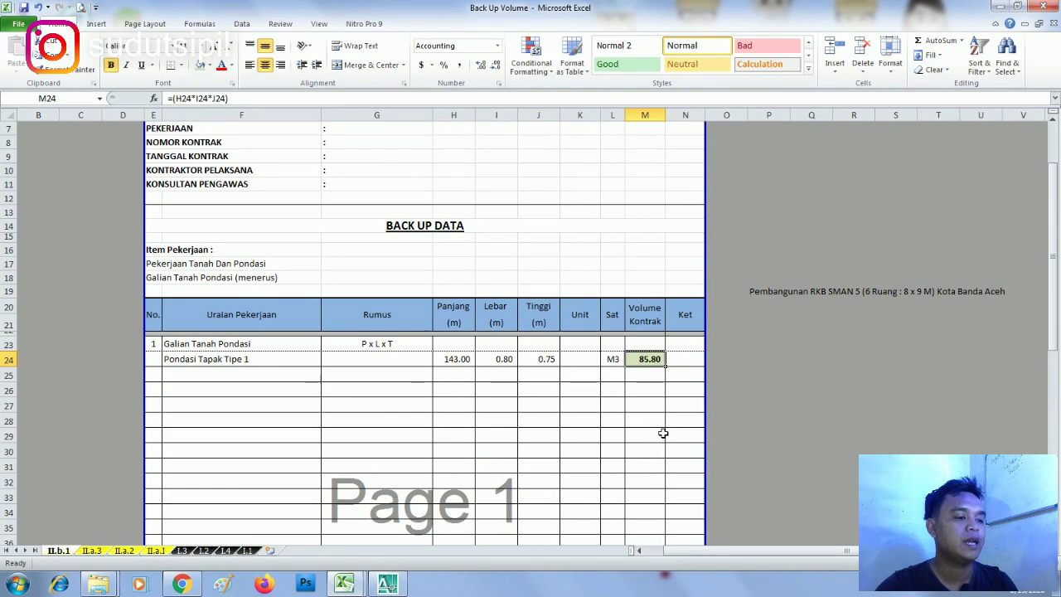
Step: In the RAB workbook, link the Pondasi Menerus excavation volume in K24 to M24 of sheet II.b.1 in Back Up Volume
{"action": "mouse_move", "coordinate": [354, 587]}
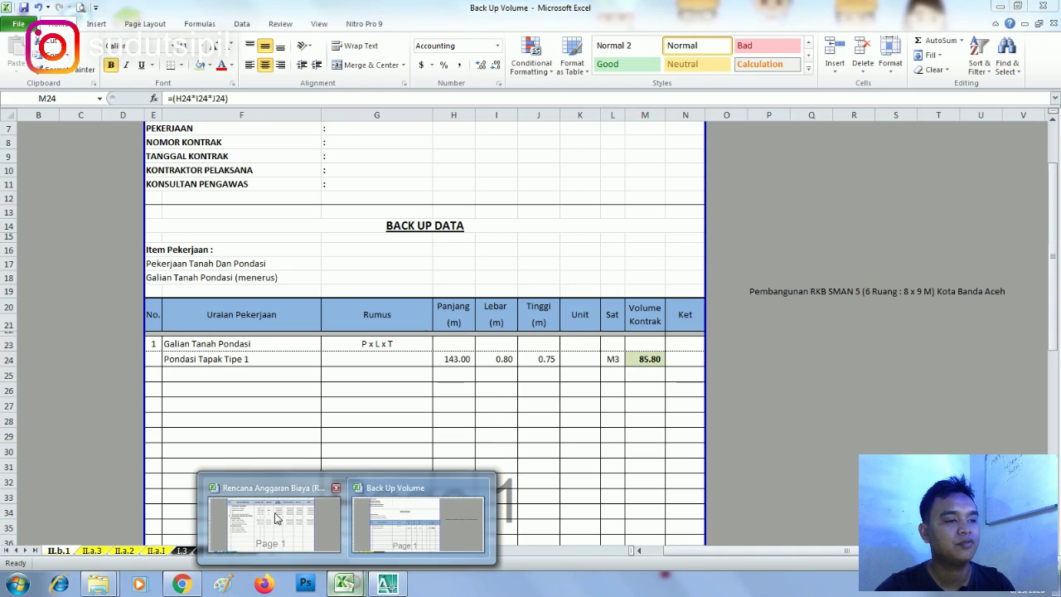
{"action": "left_click", "coordinate": [273, 512]}
{"action": "left_click", "coordinate": [412, 361]}
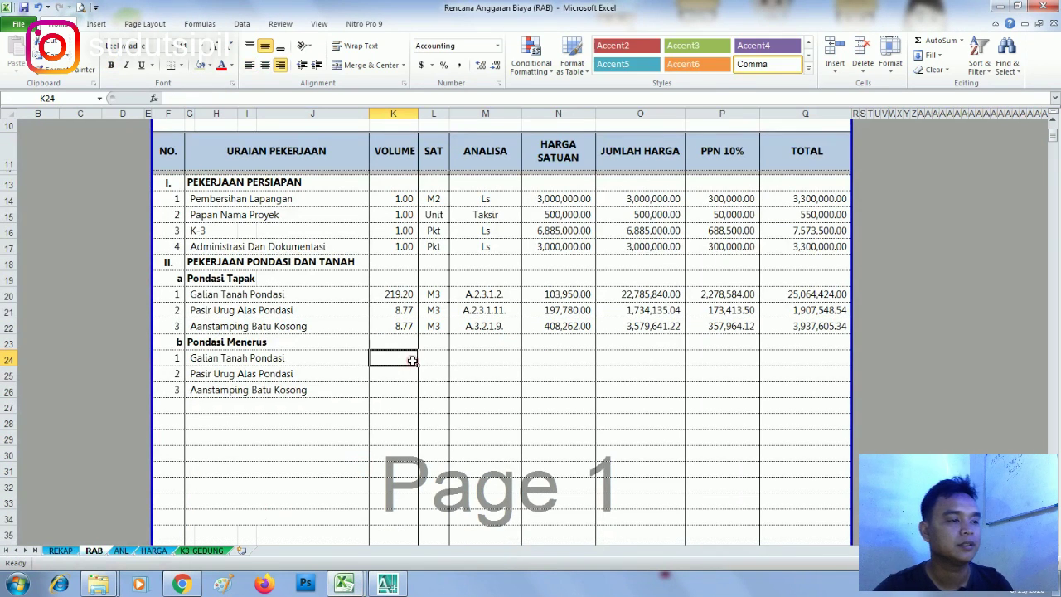
{"action": "type", "text": "="}
{"action": "mouse_move", "coordinate": [353, 581]}
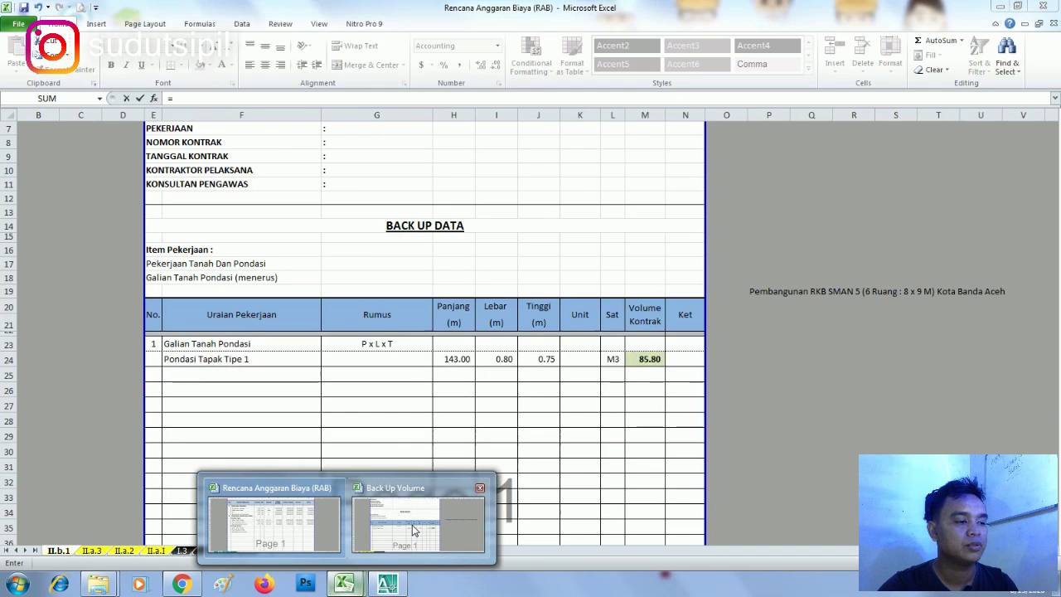
{"action": "left_click", "coordinate": [414, 531]}
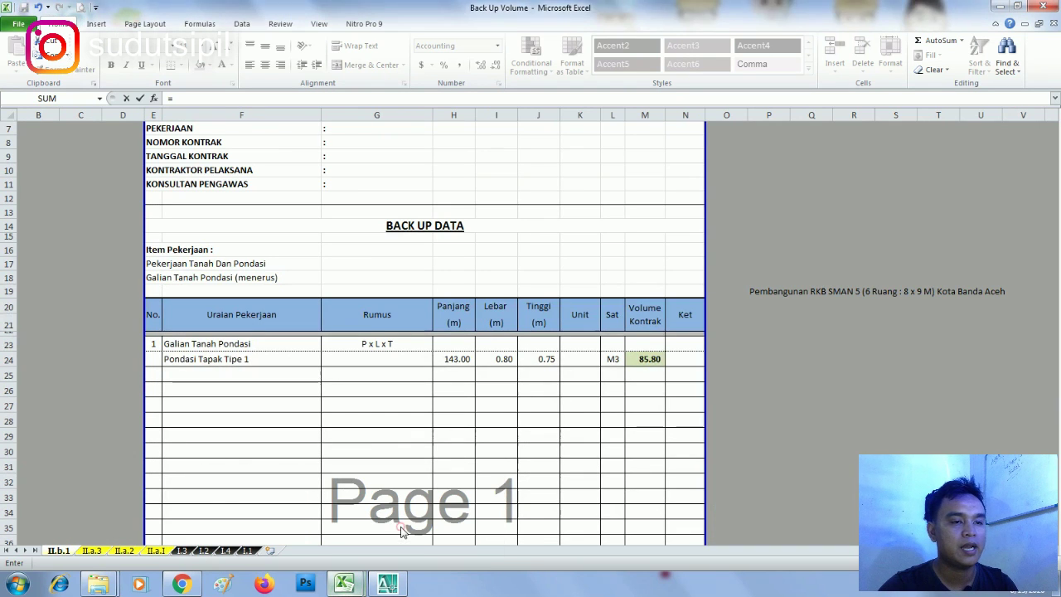
{"action": "left_click", "coordinate": [638, 358]}
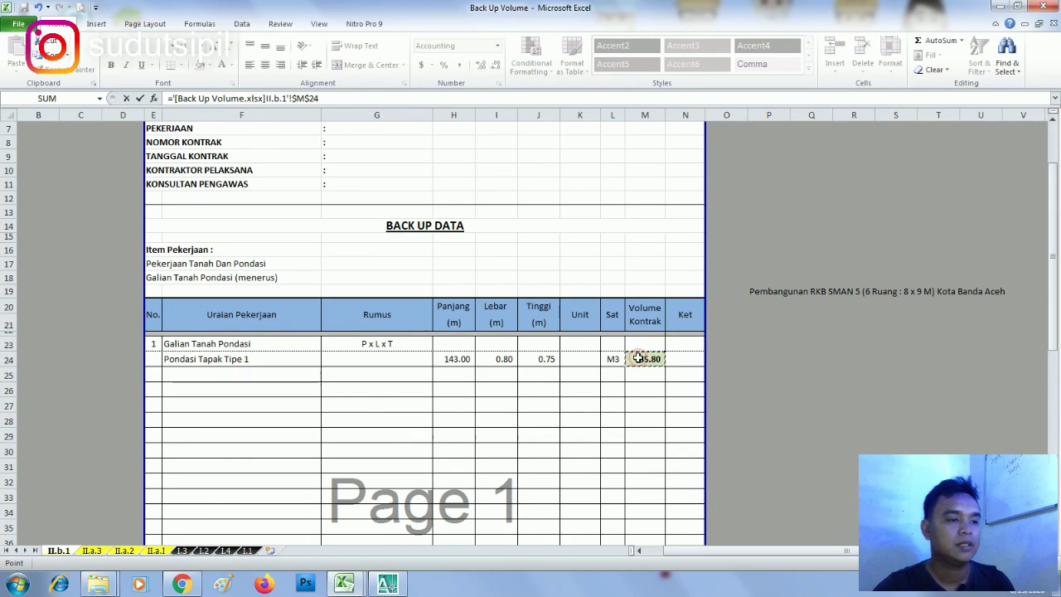
{"action": "key", "text": "Return"}
{"action": "left_click", "coordinate": [501, 423]}
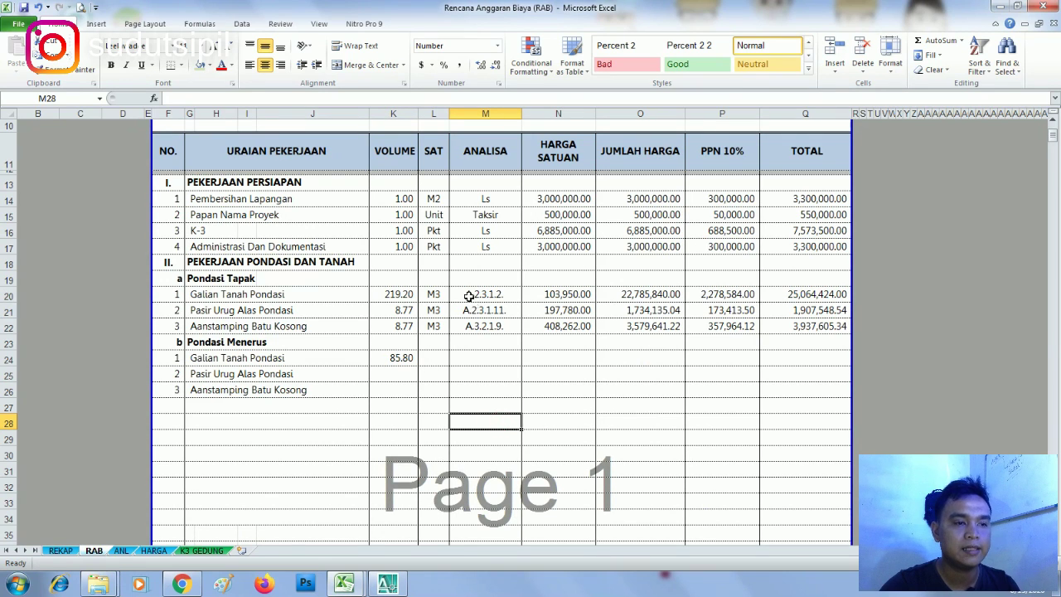
Step: Copy the unit-to-total cells L20:Q20 from the Pondasi Tapak excavation row into row 24, starting at L24
{"action": "left_click", "coordinate": [559, 364]}
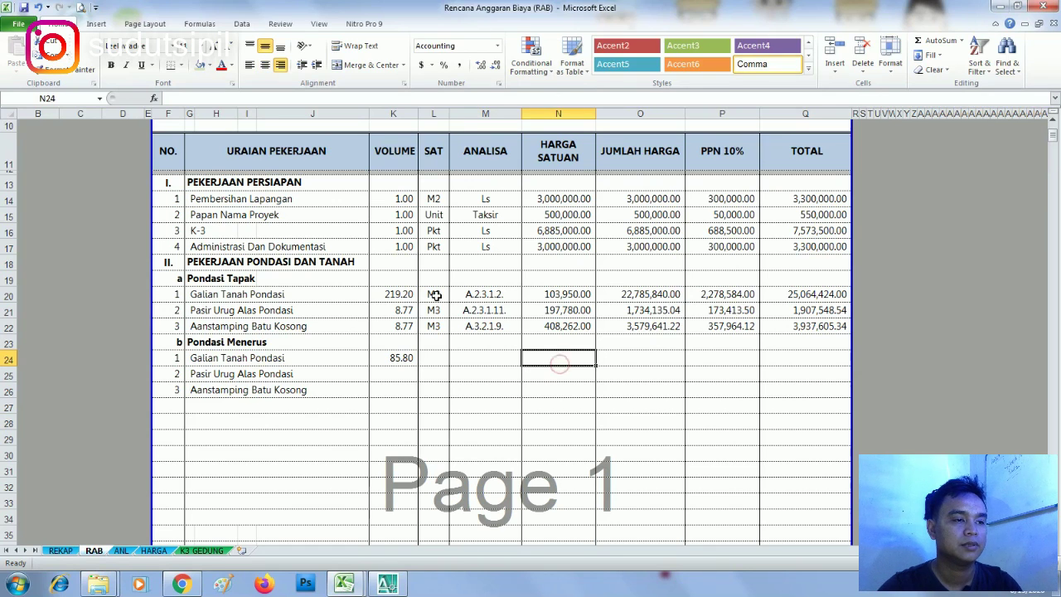
{"action": "left_click_drag", "start_coordinate": [435, 295], "coordinate": [781, 292]}
{"action": "key", "text": "ctrl+c"}
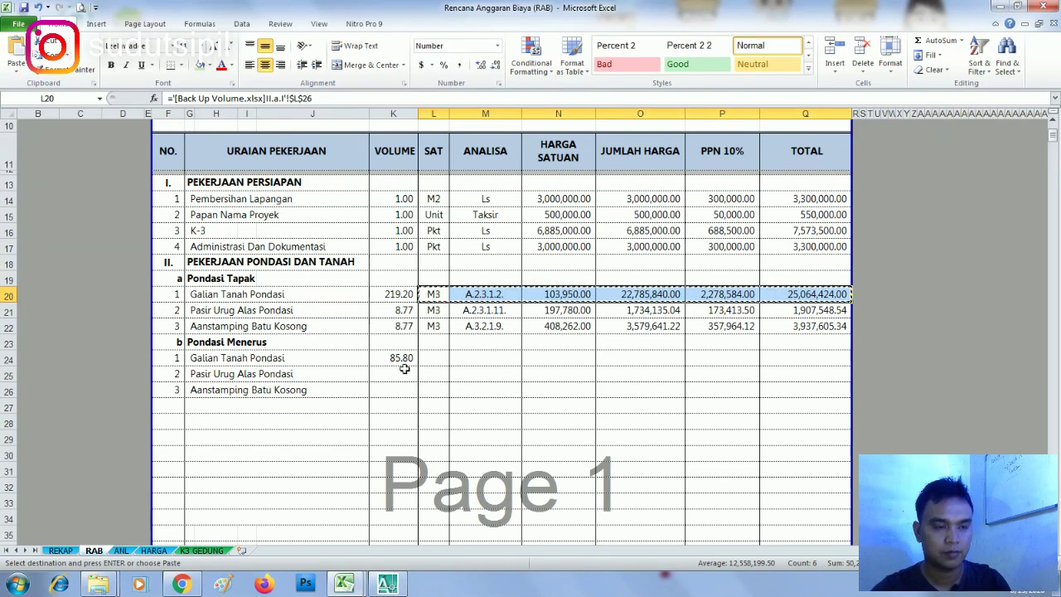
{"action": "left_click", "coordinate": [431, 362]}
{"action": "key", "text": "Return"}
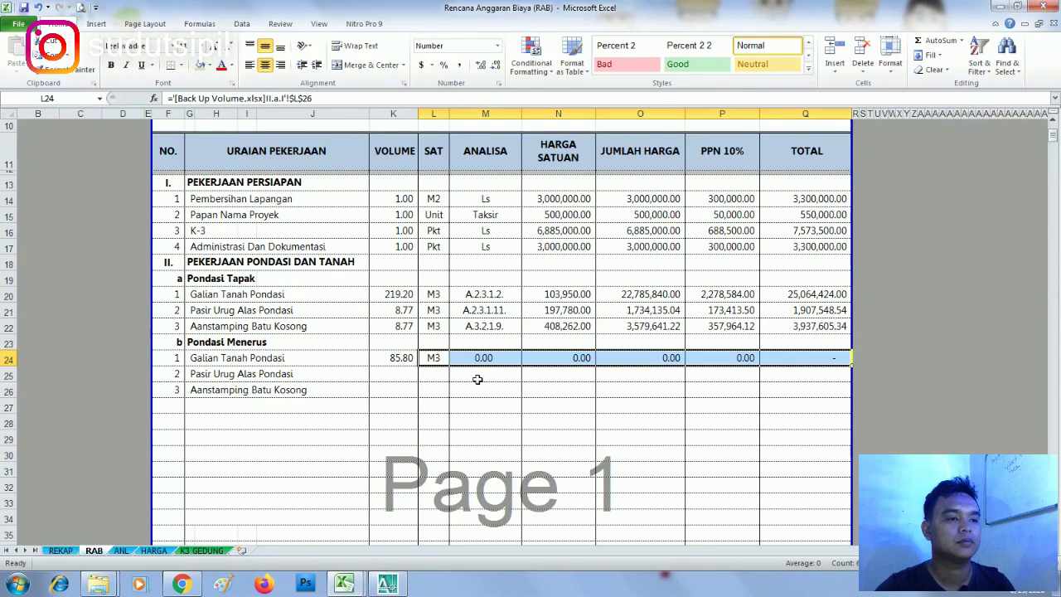
Step: Inspect the source formulas in row 20, and clear the pasted cells M24:Q24, keeping the unit in L24
{"action": "left_click", "coordinate": [563, 409]}
{"action": "left_click", "coordinate": [460, 296]}
{"action": "left_click", "coordinate": [558, 294]}
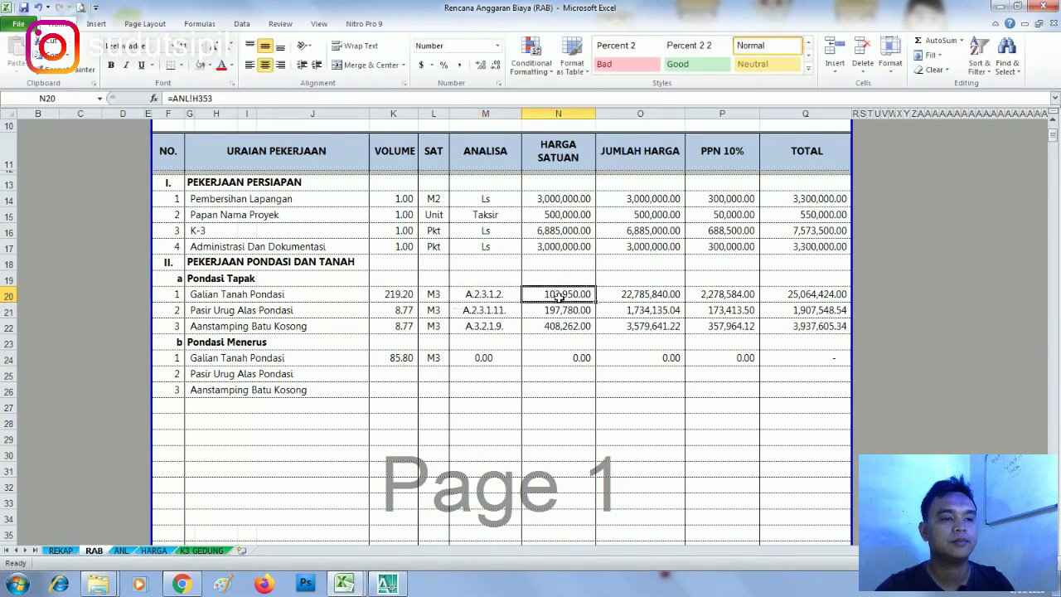
{"action": "left_click", "coordinate": [646, 294]}
{"action": "key", "text": "F2"}
{"action": "left_click", "coordinate": [550, 439]}
{"action": "left_click_drag", "start_coordinate": [485, 357], "coordinate": [818, 359]}
{"action": "key", "text": "Delete"}
{"action": "left_click", "coordinate": [610, 428]}
Step: Copy the analysis code A.2.3.1.2. from M20 into M24 as values only
{"action": "left_click", "coordinate": [486, 290]}
{"action": "key", "text": "ctrl+c"}
{"action": "left_click", "coordinate": [481, 358]}
{"action": "right_click", "coordinate": [481, 358]}
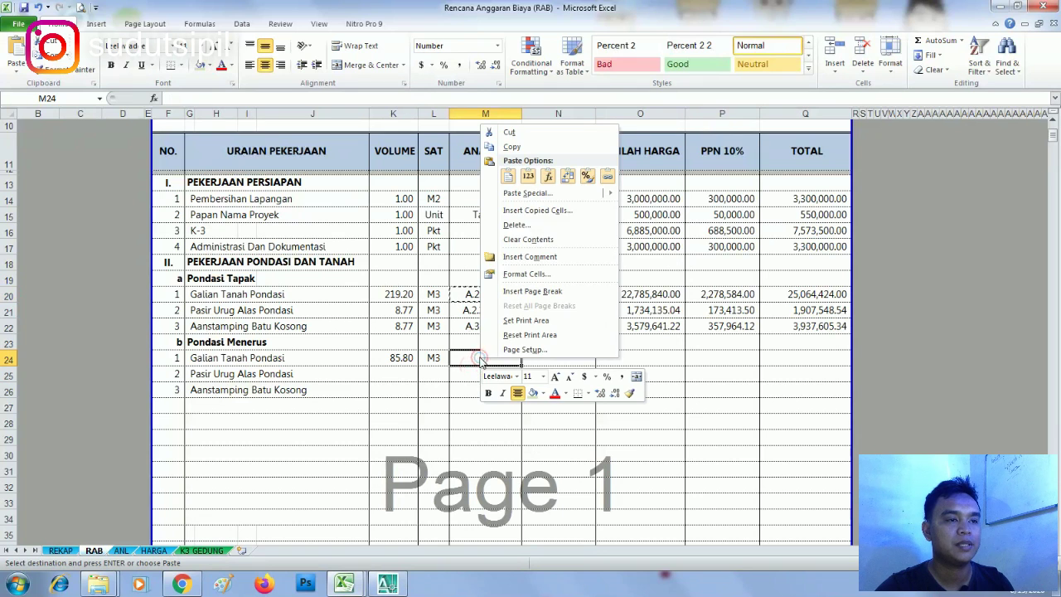
{"action": "left_click", "coordinate": [527, 192]}
{"action": "left_click", "coordinate": [455, 145]}
{"action": "left_click", "coordinate": [579, 280]}
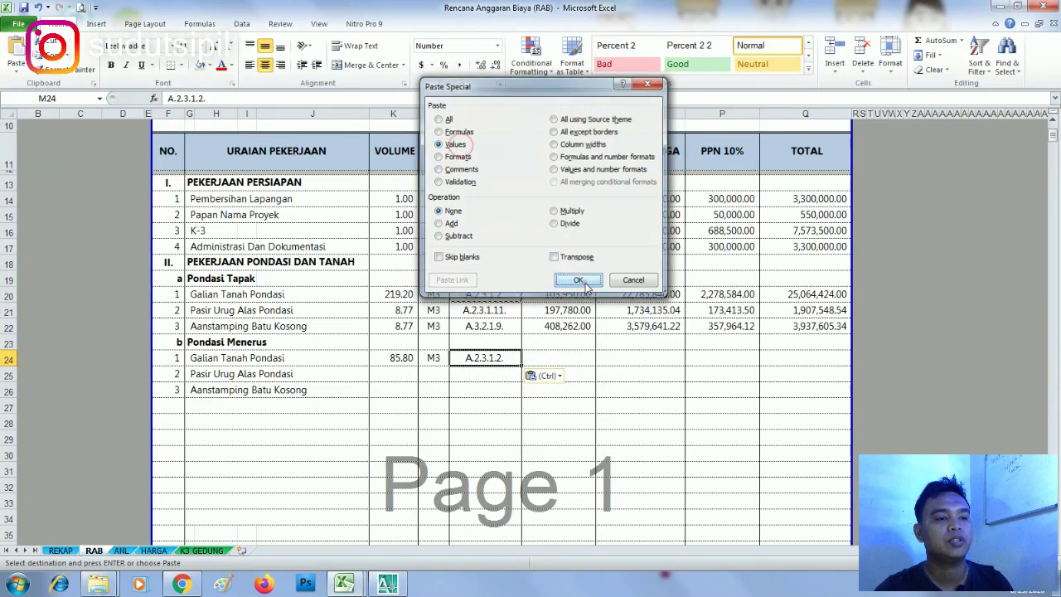
Step: Set the Harga Satuan in N24 to the formula =N20
{"action": "left_click", "coordinate": [566, 294]}
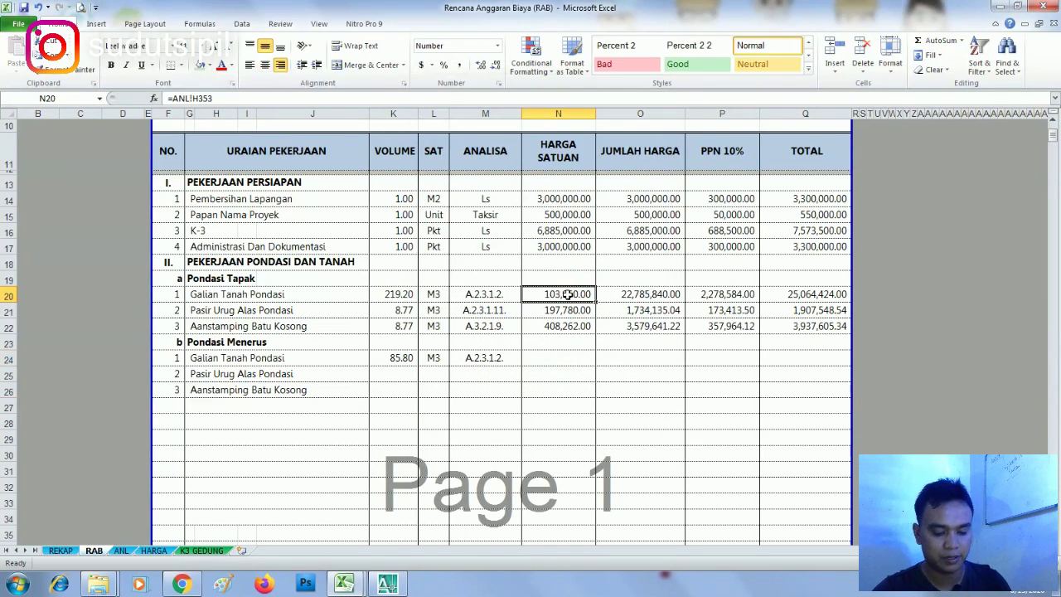
{"action": "left_click", "coordinate": [561, 358]}
{"action": "type", "text": "="}
{"action": "left_click", "coordinate": [572, 294]}
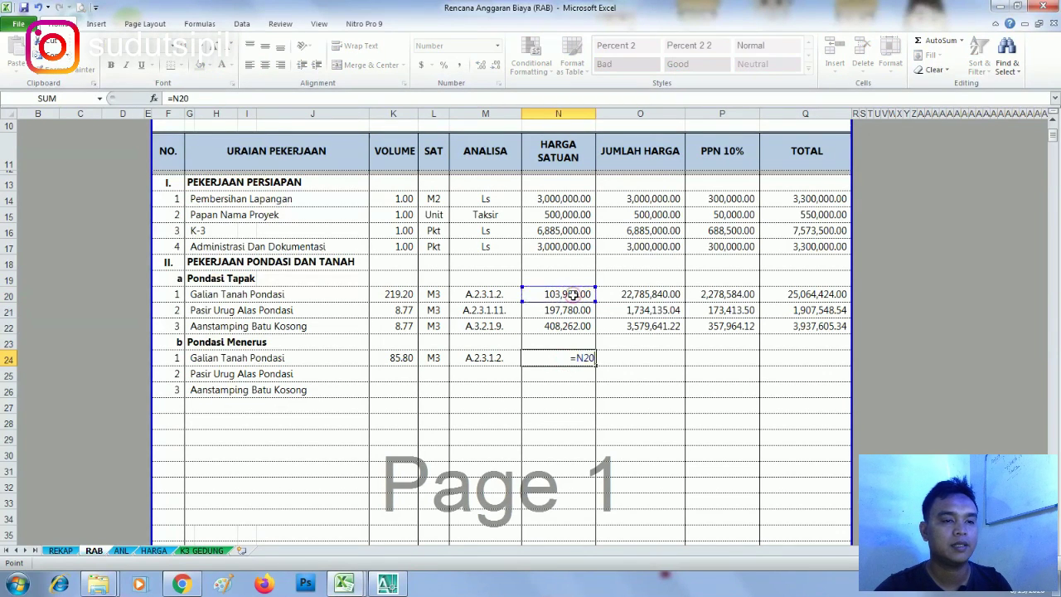
{"action": "key", "text": "Return"}
{"action": "left_click", "coordinate": [618, 423]}
Step: Copy the Jumlah Harga, PPN 10% and Total formulas from O20:Q20 into O24:Q24
{"action": "left_click_drag", "start_coordinate": [638, 294], "coordinate": [834, 295]}
{"action": "key", "text": "ctrl+c"}
{"action": "left_click", "coordinate": [658, 358]}
{"action": "key", "text": "Return"}
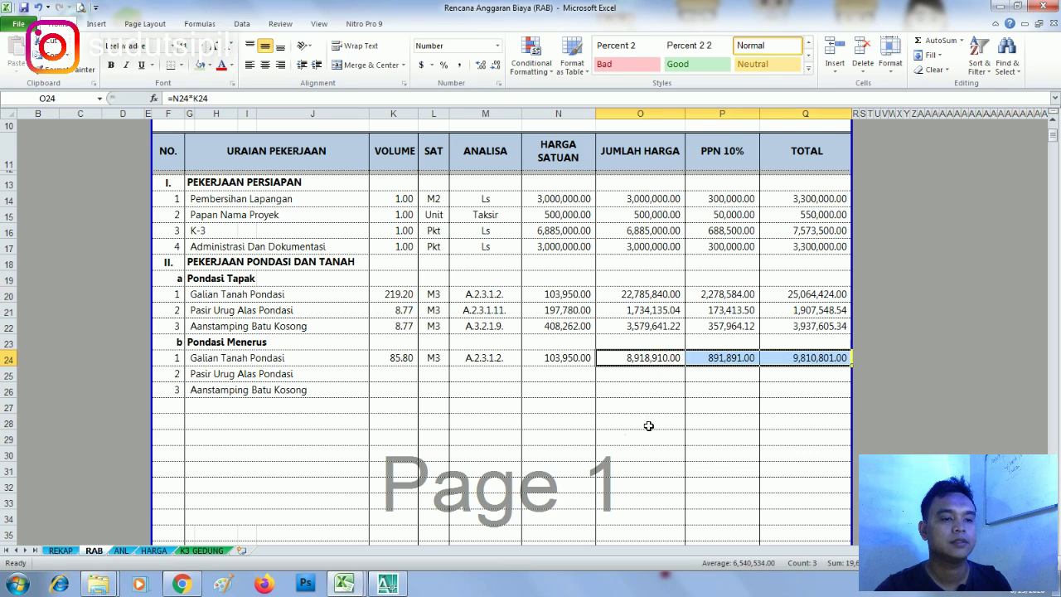
{"action": "left_click", "coordinate": [644, 423]}
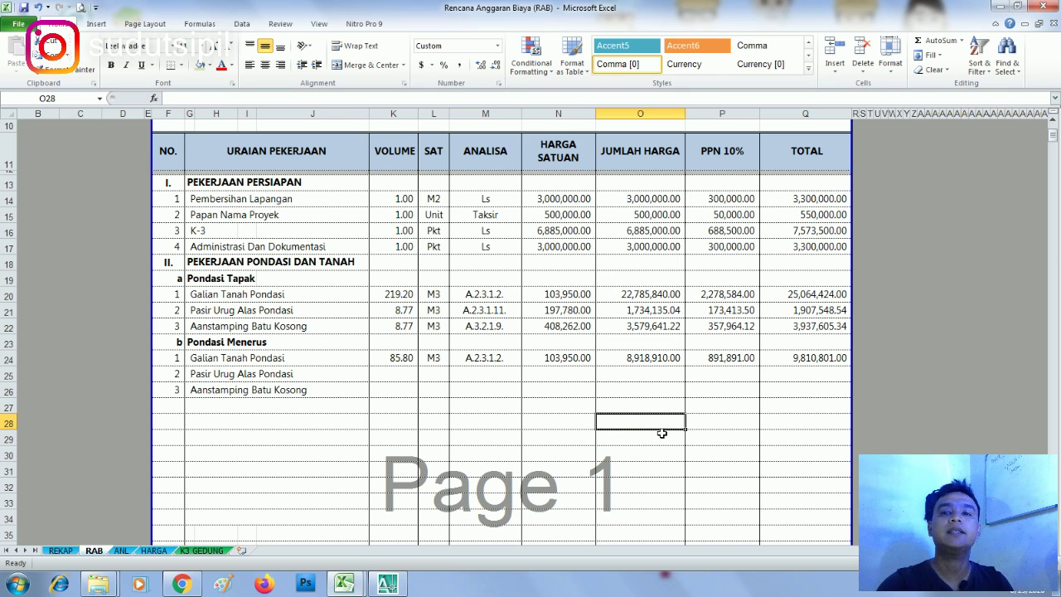
Step: Review the total, unit price and volume cells of the Pondasi Menerus excavation in row 24
{"action": "left_click", "coordinate": [714, 407]}
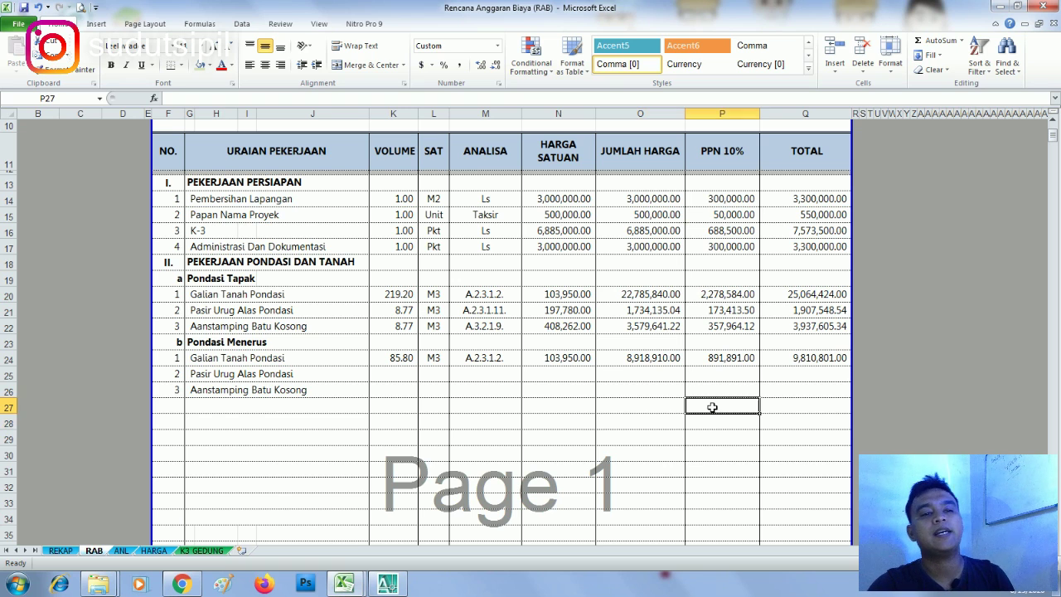
{"action": "left_click", "coordinate": [798, 359]}
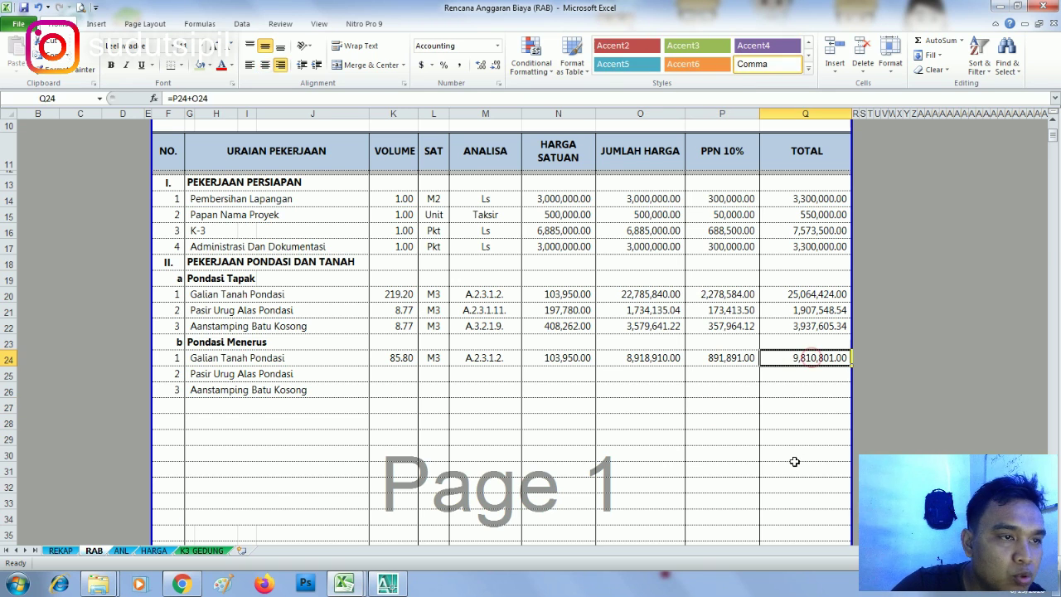
{"action": "left_click", "coordinate": [570, 355]}
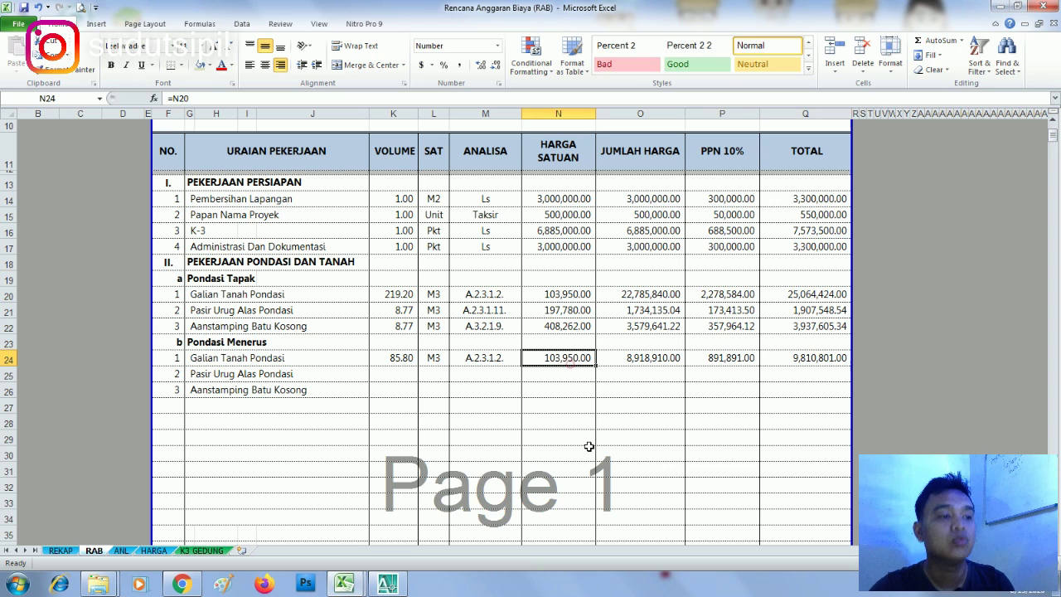
{"action": "left_click", "coordinate": [406, 360]}
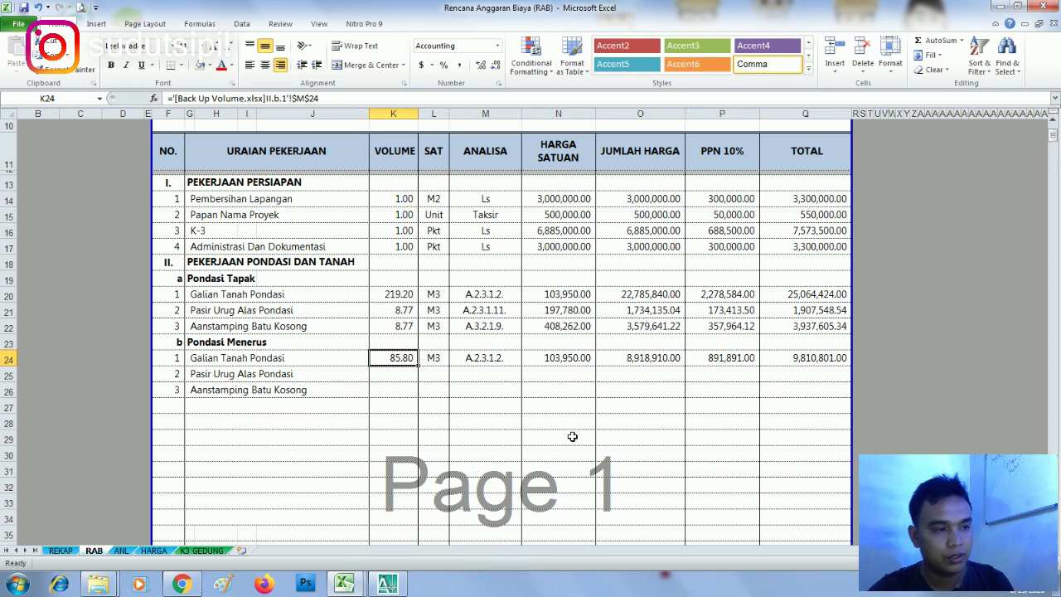
Step: Highlight the unfinished Pasir Urug Alas Pondasi and Aanstamping Batu Kosong rows, F25:Q26, with a light red fill
{"action": "left_click_drag", "start_coordinate": [174, 374], "coordinate": [809, 386]}
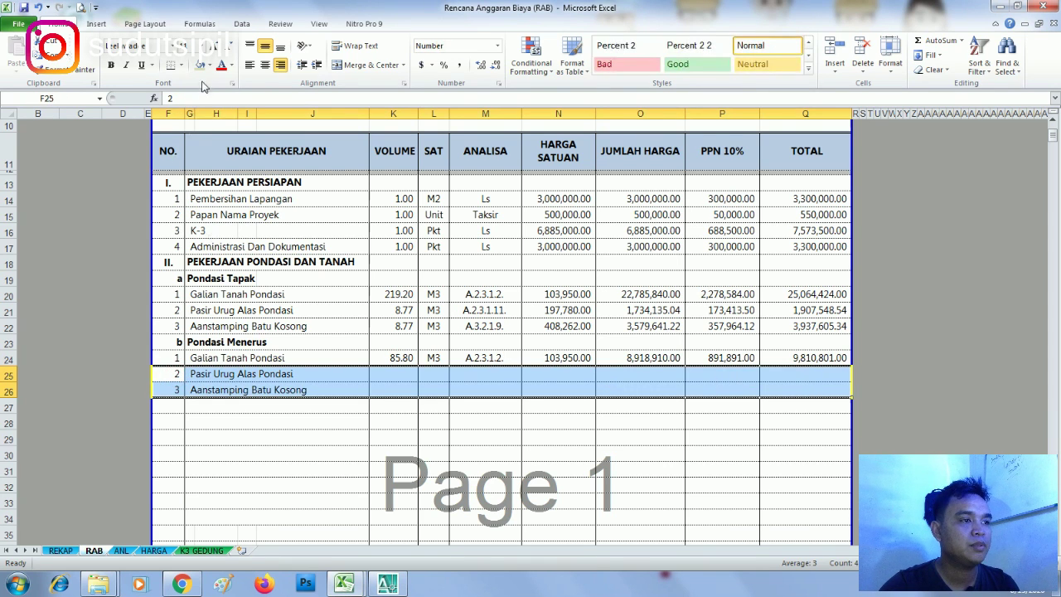
{"action": "left_click", "coordinate": [210, 65]}
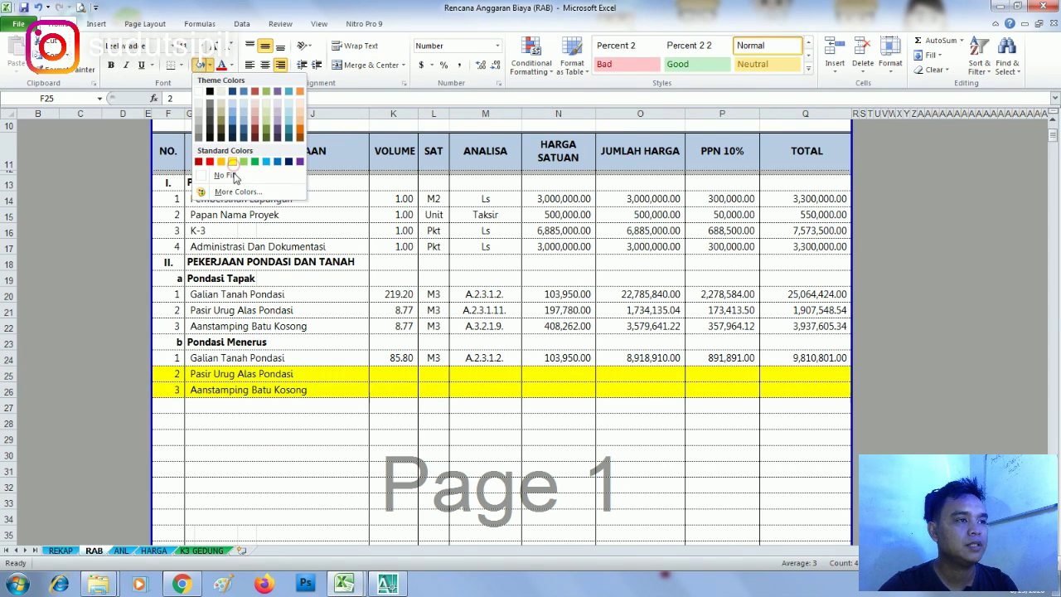
{"action": "left_click", "coordinate": [232, 161]}
{"action": "left_click", "coordinate": [209, 64]}
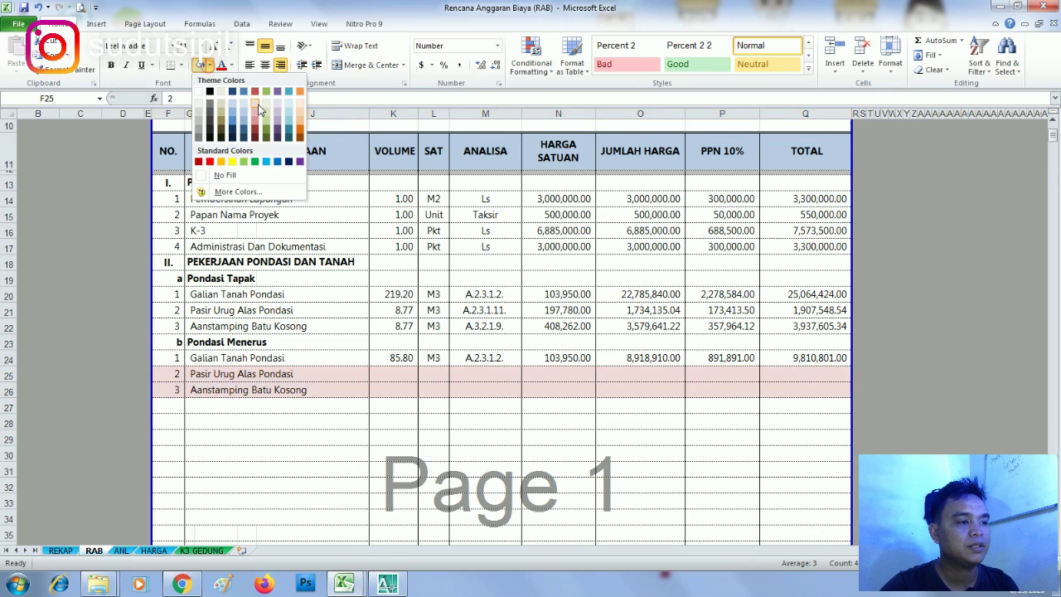
{"action": "left_click", "coordinate": [255, 117]}
Step: Compare the completed Pondasi Tapak rows F21:Q22 with the empty Pondasi Menerus cells K25:Q26
{"action": "left_click_drag", "start_coordinate": [177, 311], "coordinate": [850, 330]}
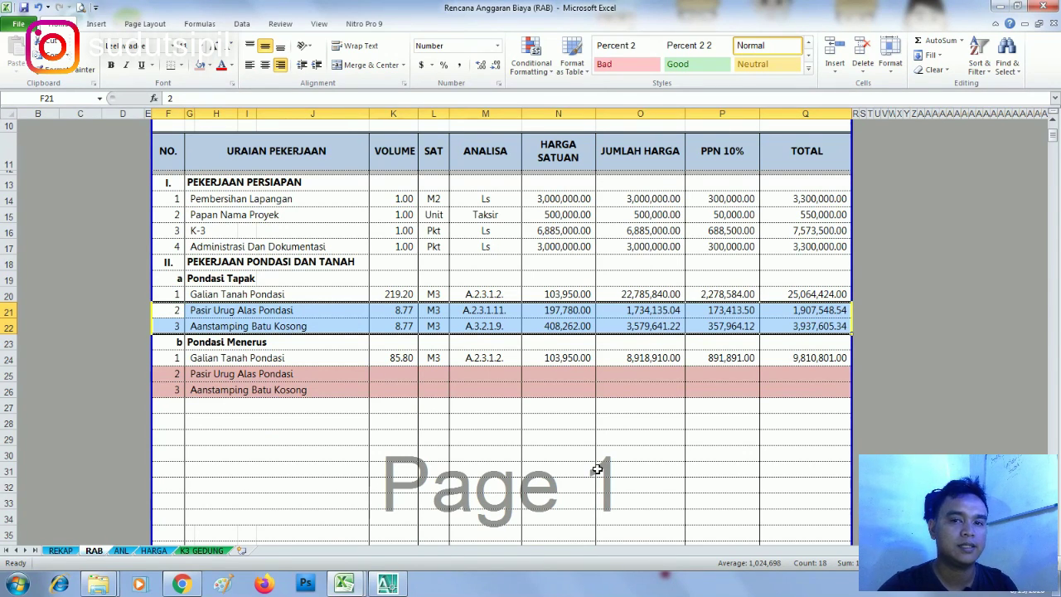
{"action": "left_click", "coordinate": [268, 433]}
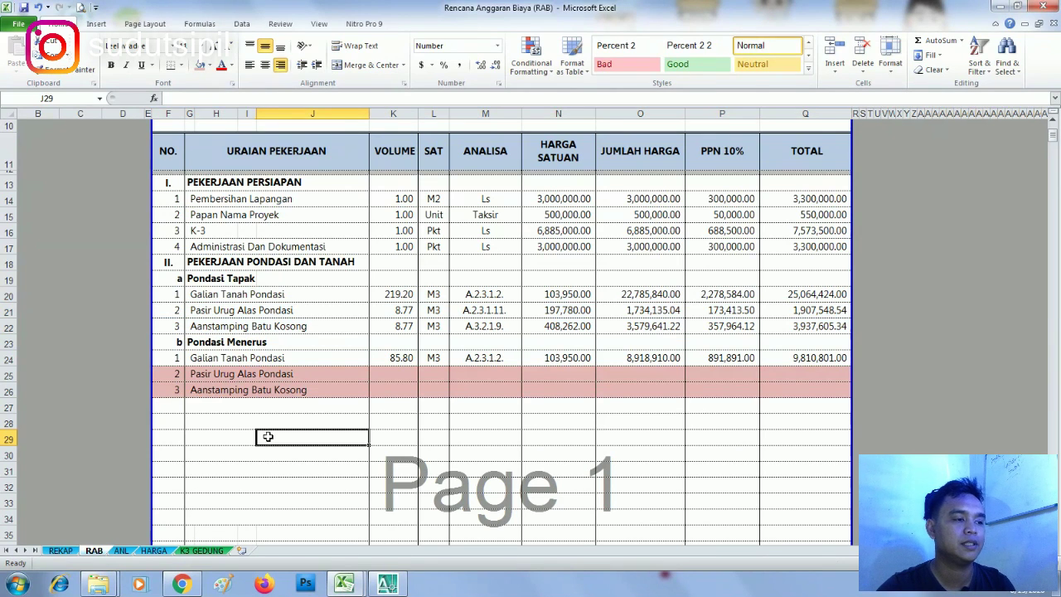
{"action": "key", "text": "Up"}
{"action": "key", "text": "Up"}
{"action": "key", "text": "Left"}
{"action": "key", "text": "Left"}
{"action": "key", "text": "Left"}
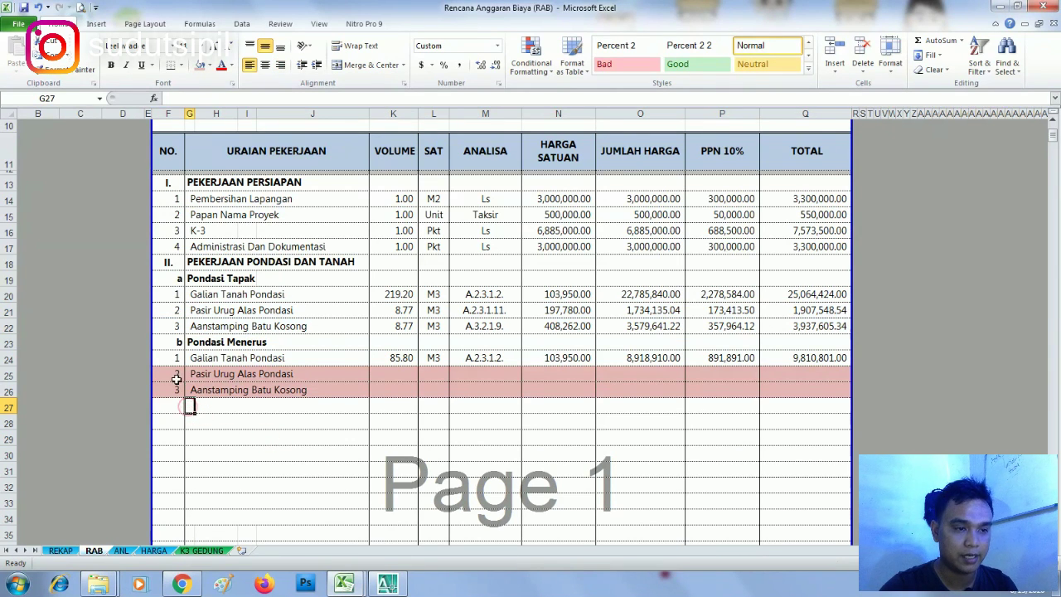
{"action": "left_click_drag", "start_coordinate": [640, 384], "coordinate": [796, 369]}
{"action": "left_click_drag", "start_coordinate": [390, 378], "coordinate": [818, 384]}
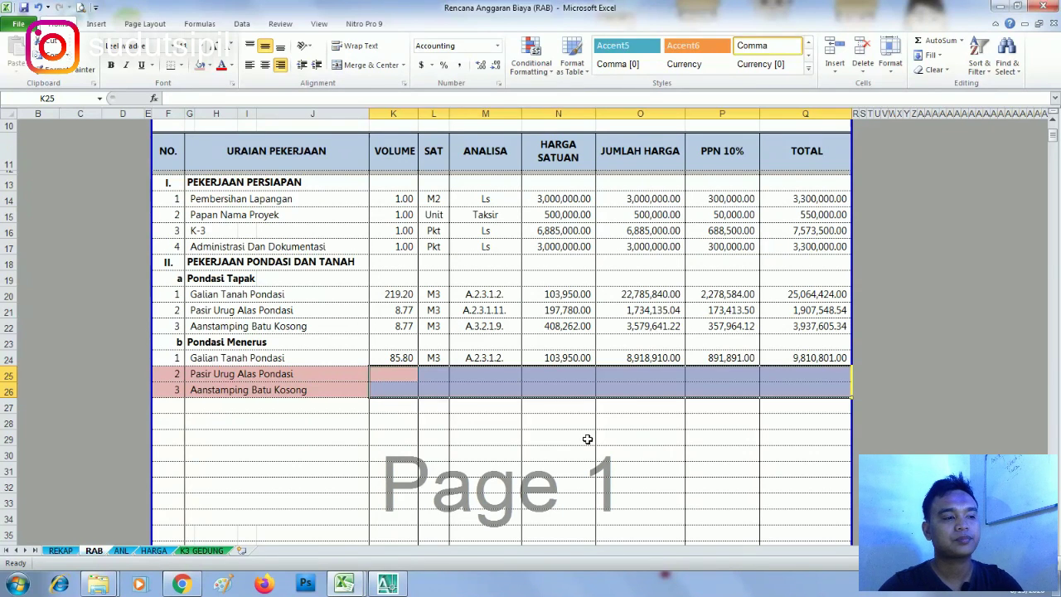
Step: Deselect the highlighted rows and dismiss the Windows color scheme message without choosing an option
{"action": "left_click", "coordinate": [581, 433]}
{"action": "left_click", "coordinate": [400, 424]}
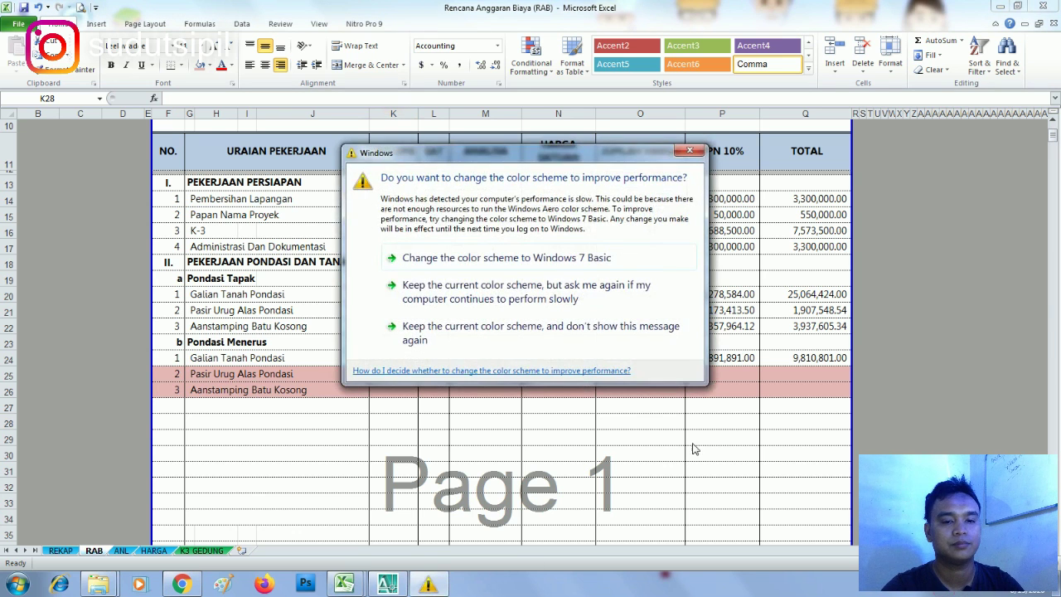
{"action": "left_click", "coordinate": [685, 153]}
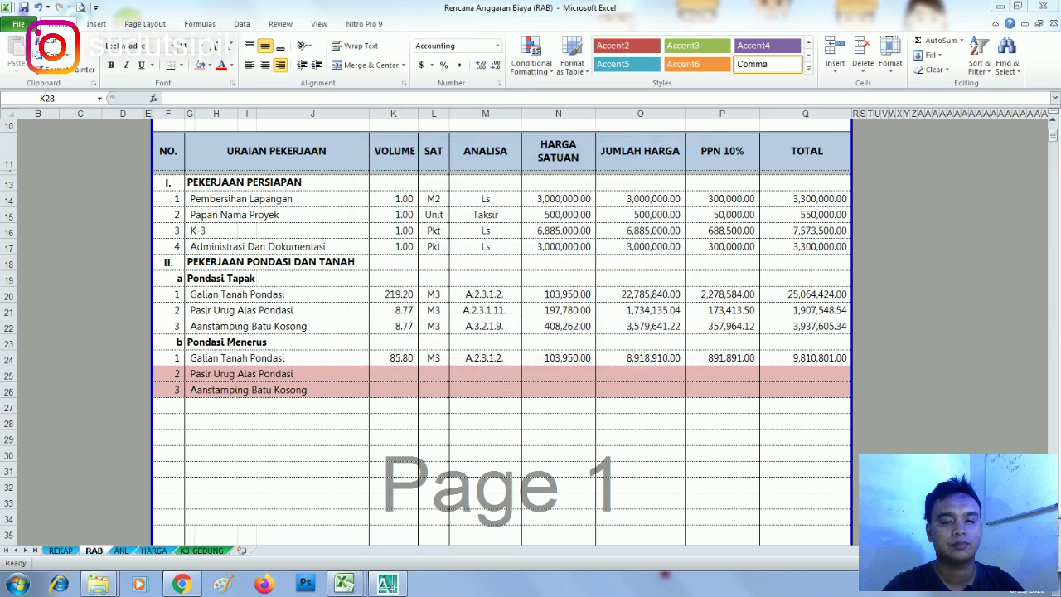